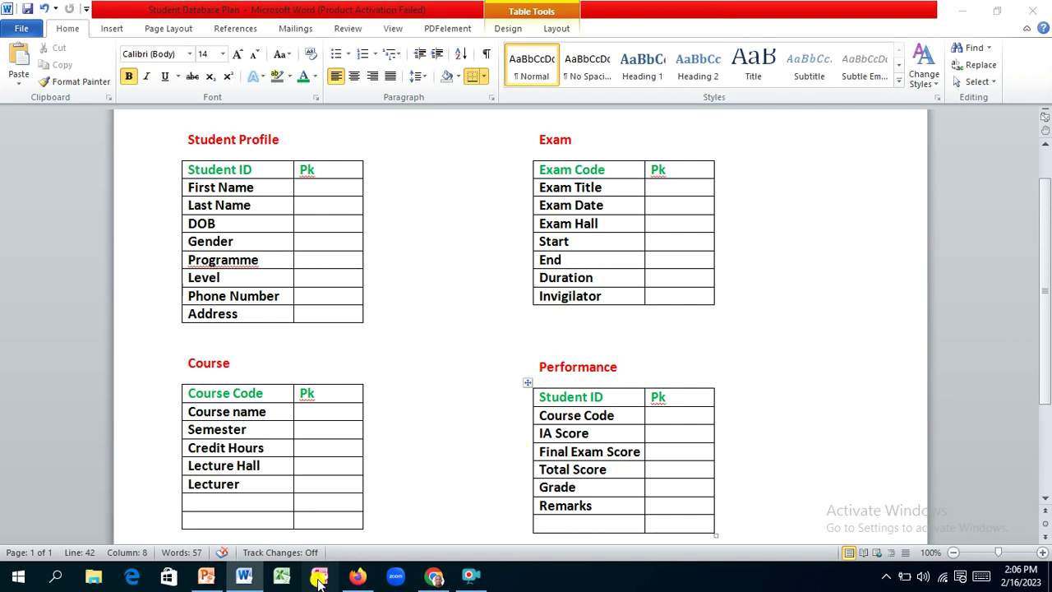
Step: Bring Access to the front and dismiss the Office activation notice
click(318, 578)
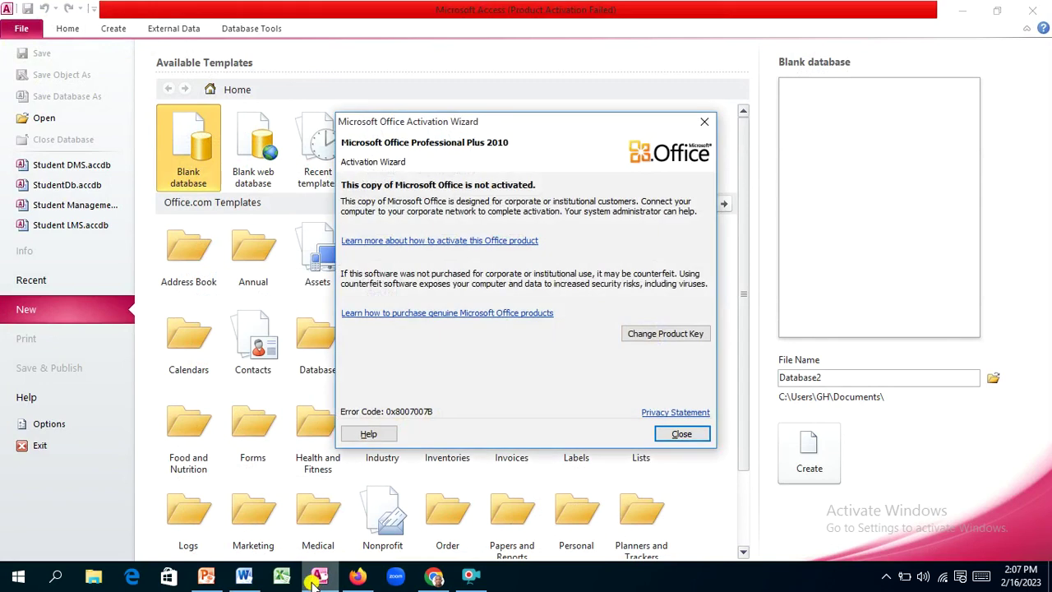
click(695, 435)
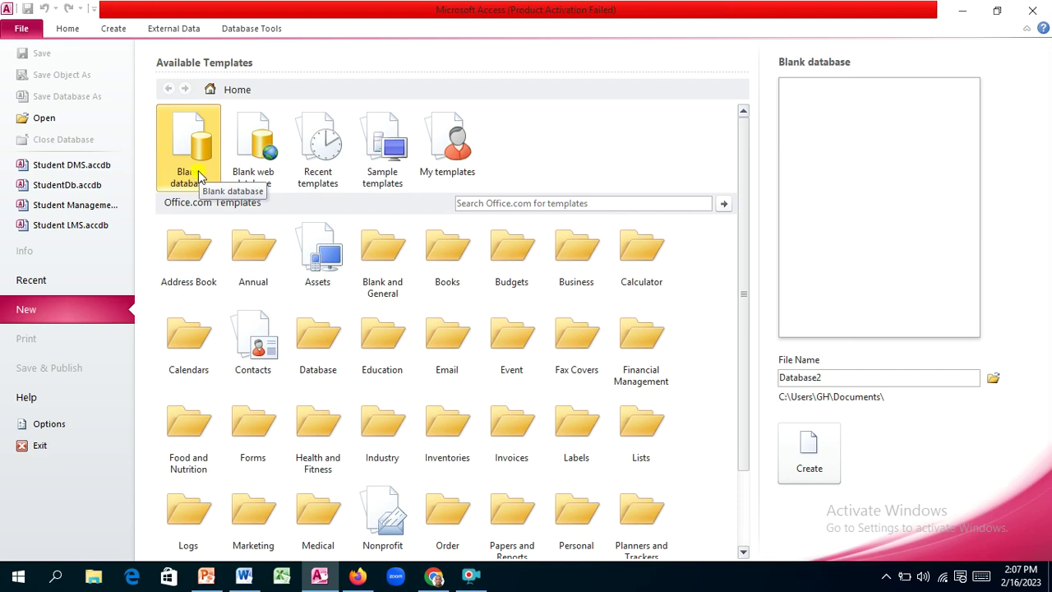
Step: Replace Database2 with STDb as the file name and create the blank database
drag(782, 379, 829, 381)
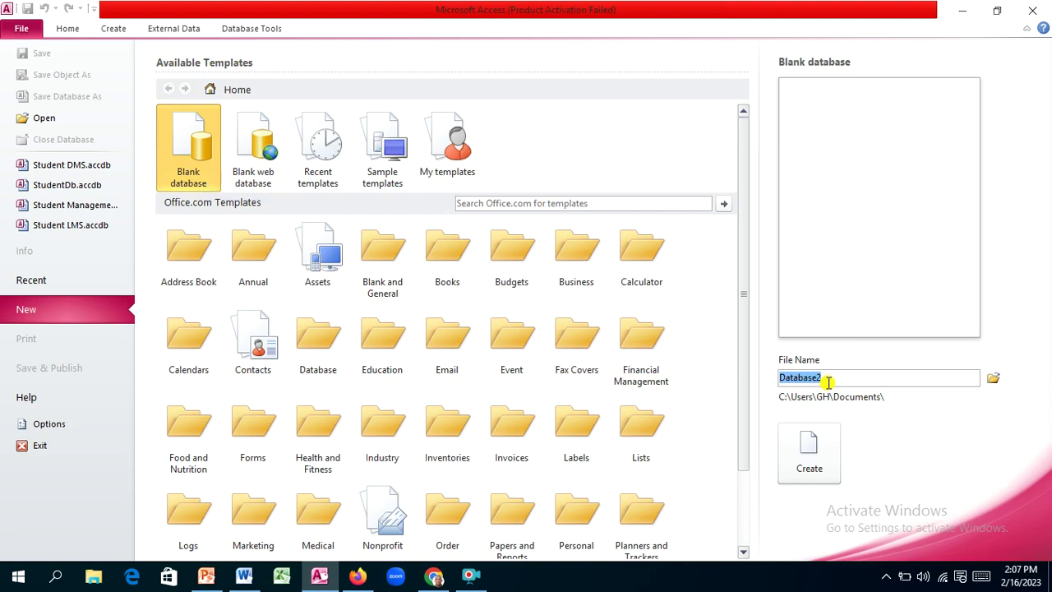
text(ST)
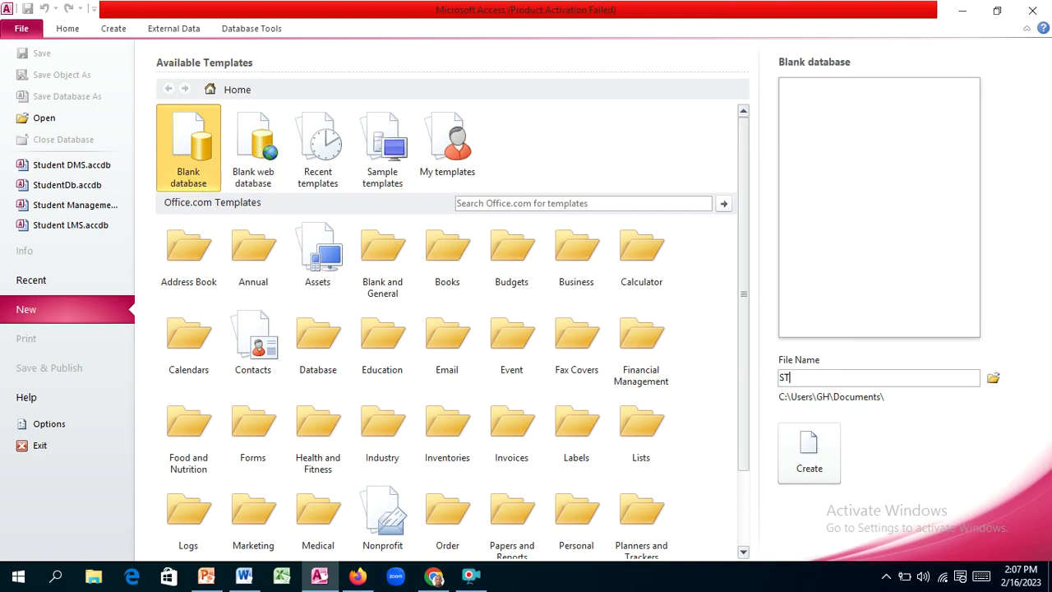
text(Db)
click(810, 454)
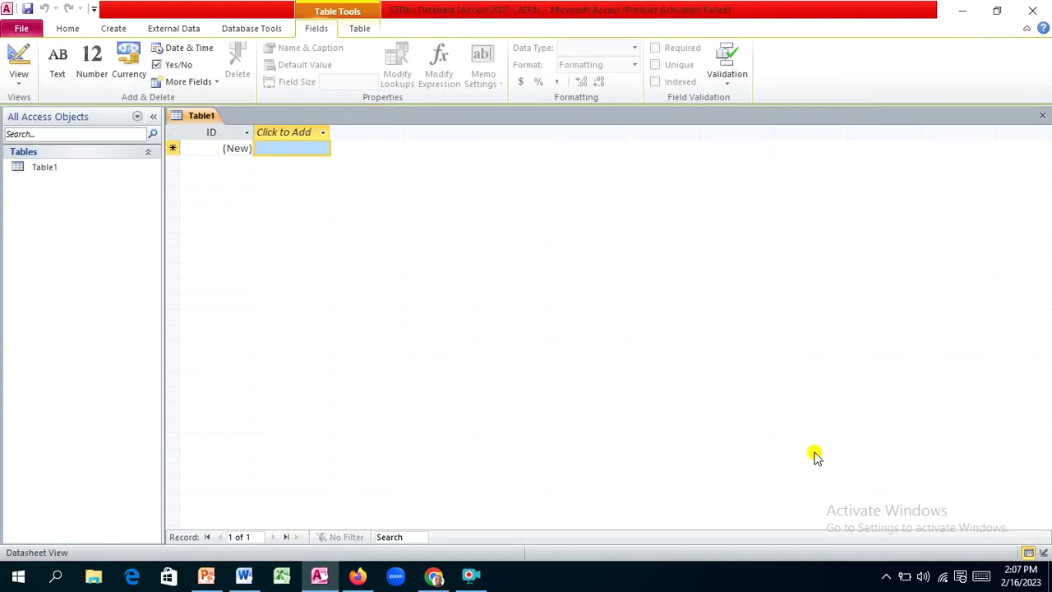
Step: Close the default Table1 without saving it and show the Create ribbon options
click(814, 457)
click(1042, 121)
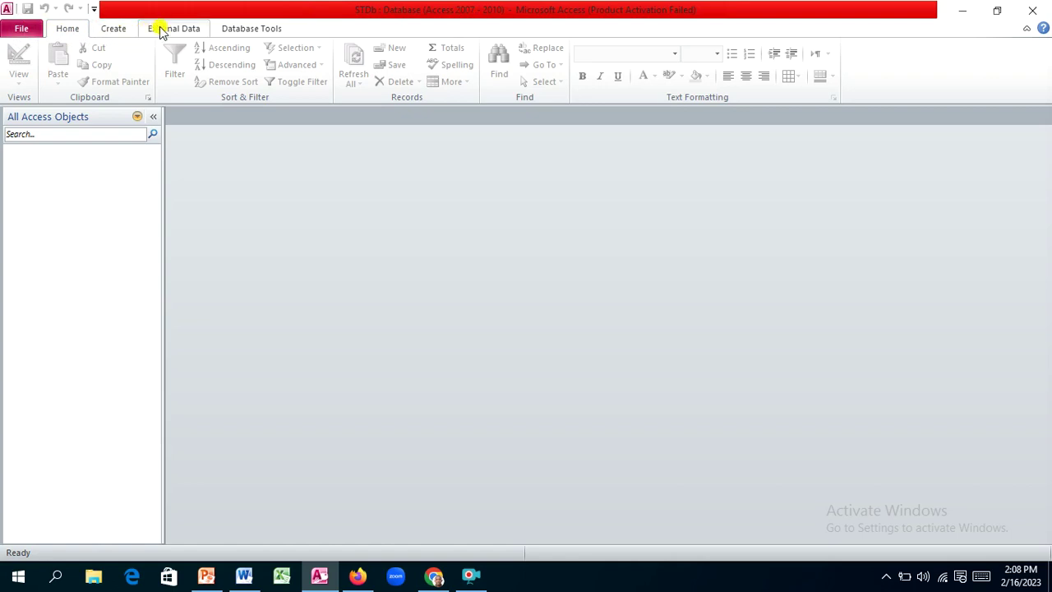
click(122, 26)
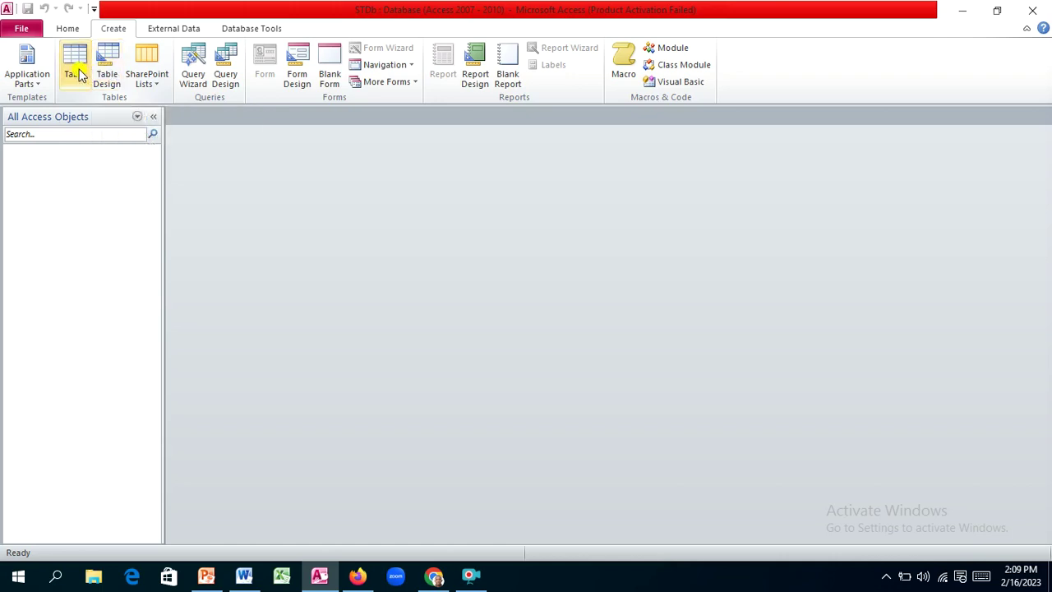
Step: Create a new blank Table1 and list its available views
click(72, 67)
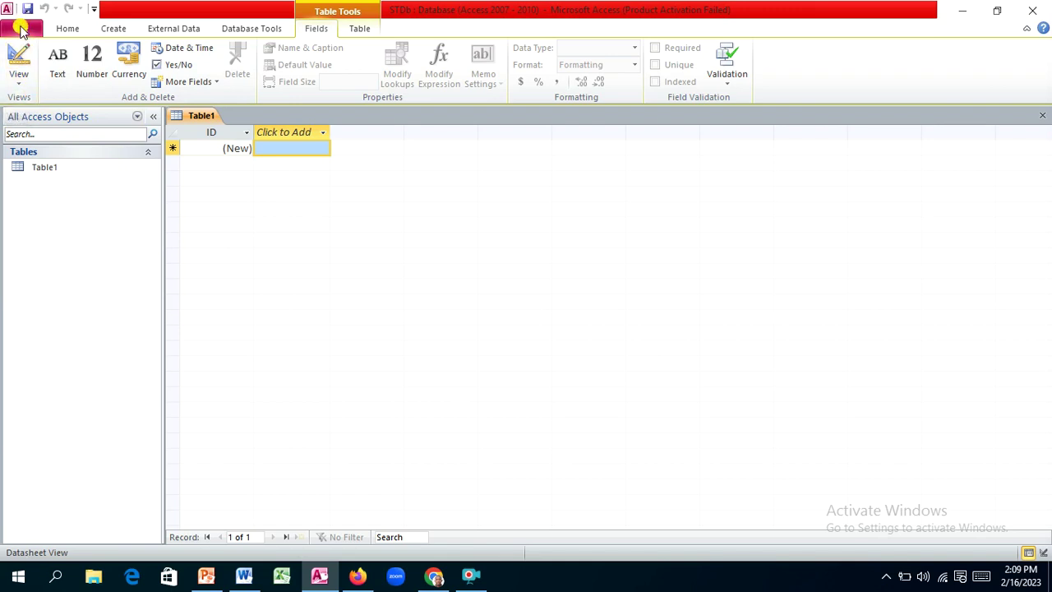
click(22, 89)
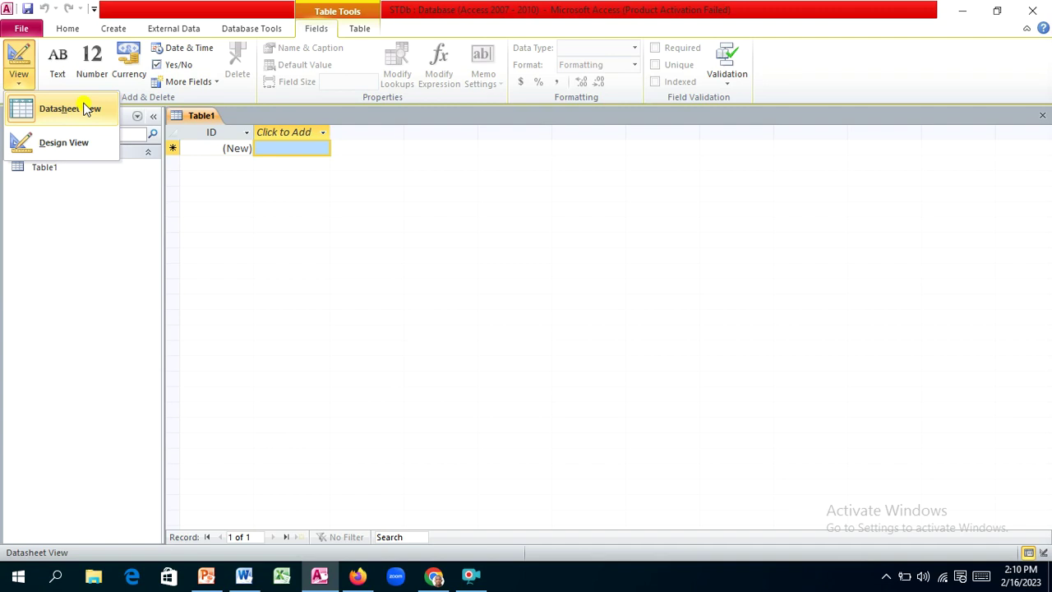
Step: Switch Table1 to Design View, saving it as 'Student Profile'
click(78, 142)
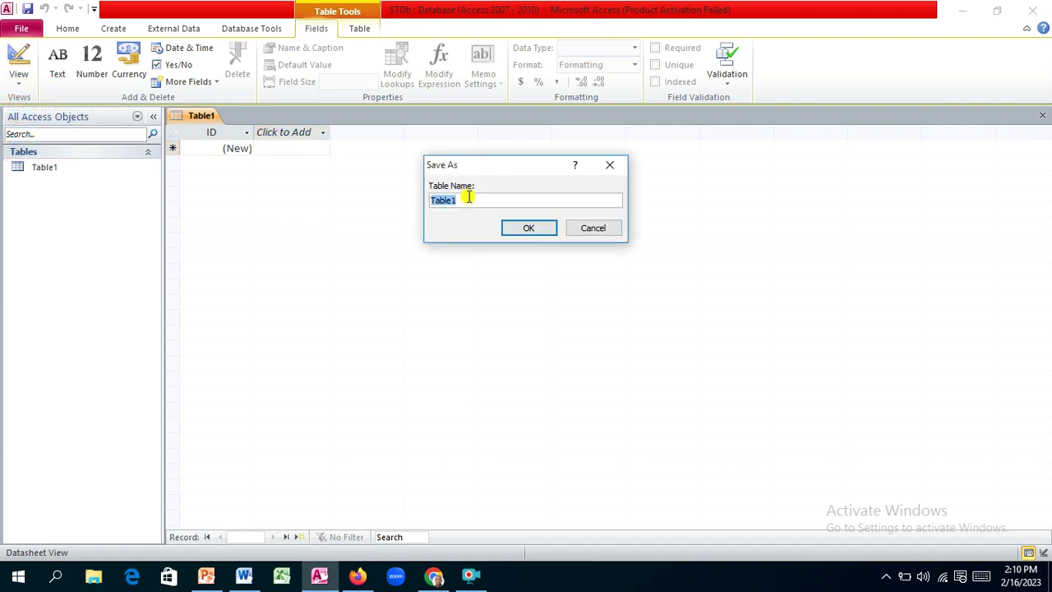
key(BackSpace)
text(Student Profile)
click(531, 228)
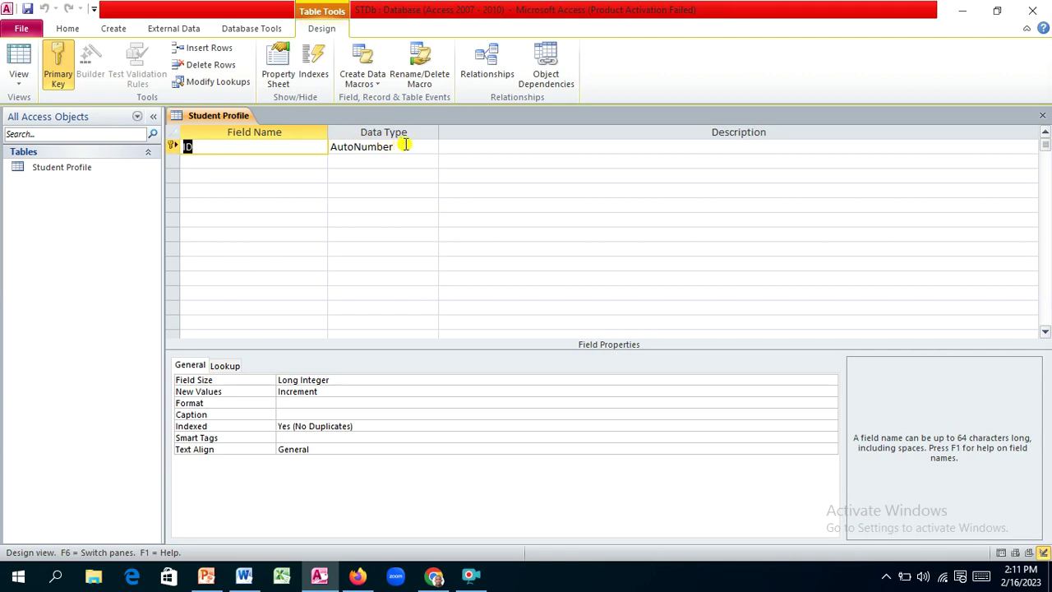
Step: Check the Word plan, then rename the ID field to StudentID
click(211, 150)
click(243, 575)
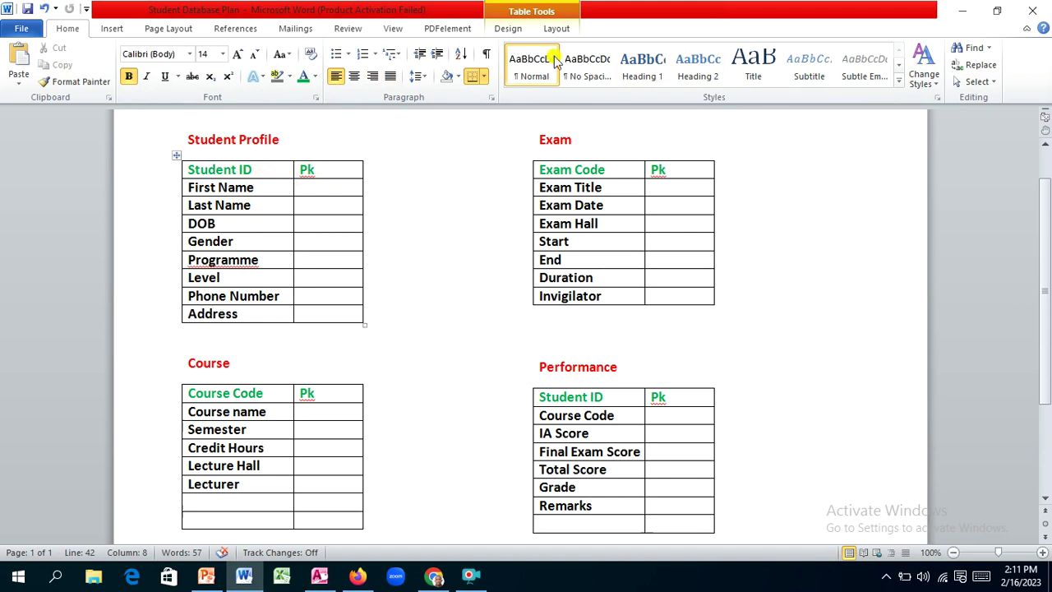
click(968, 14)
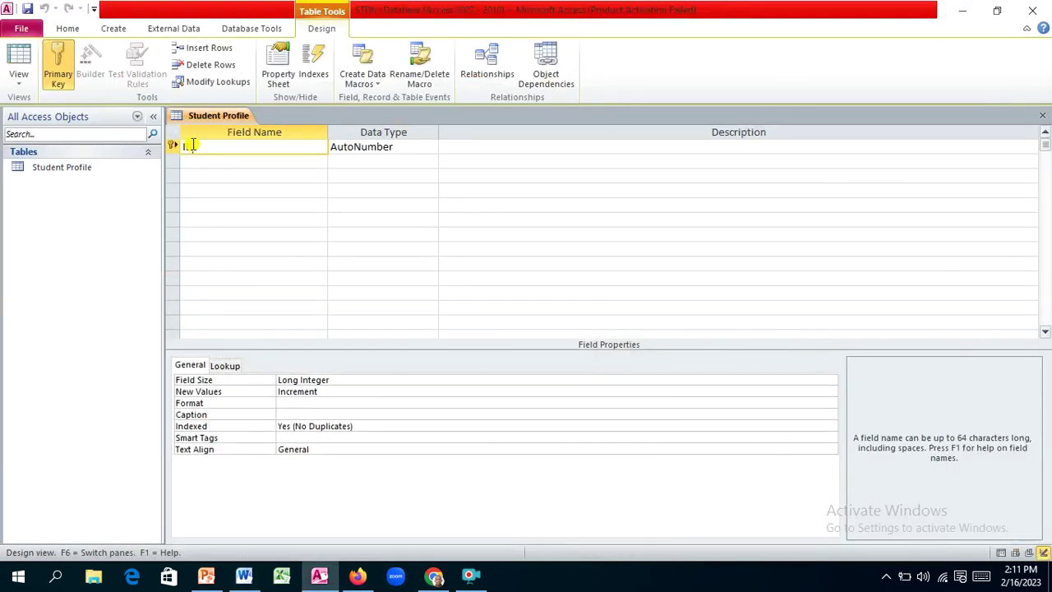
key(BackSpace)
key(BackSpace)
text(StudentID)
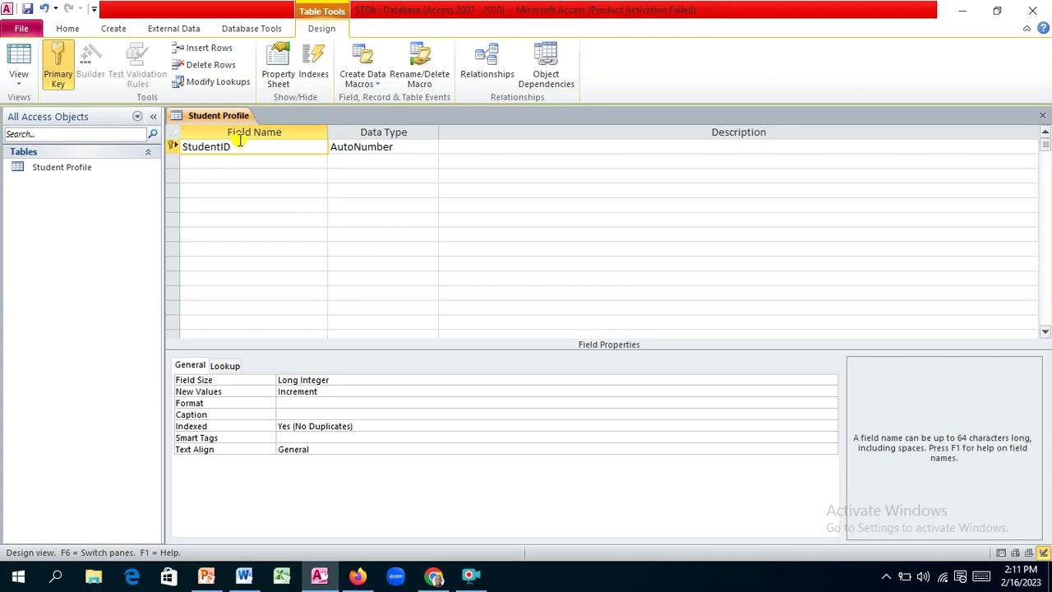
click(406, 145)
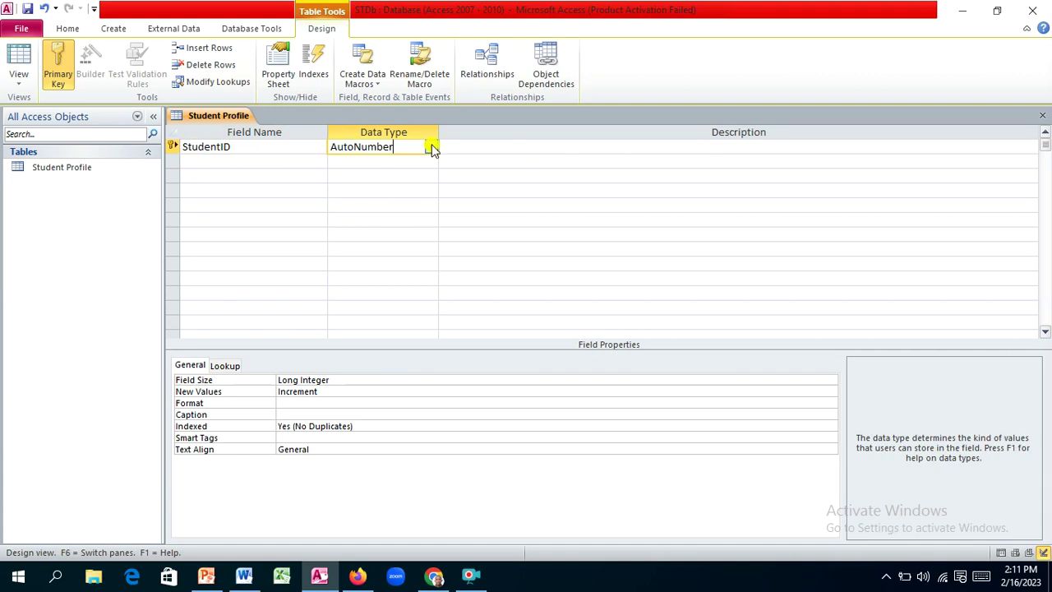
Step: Set StudentID's data type to Text, giving a 255 field size
click(431, 147)
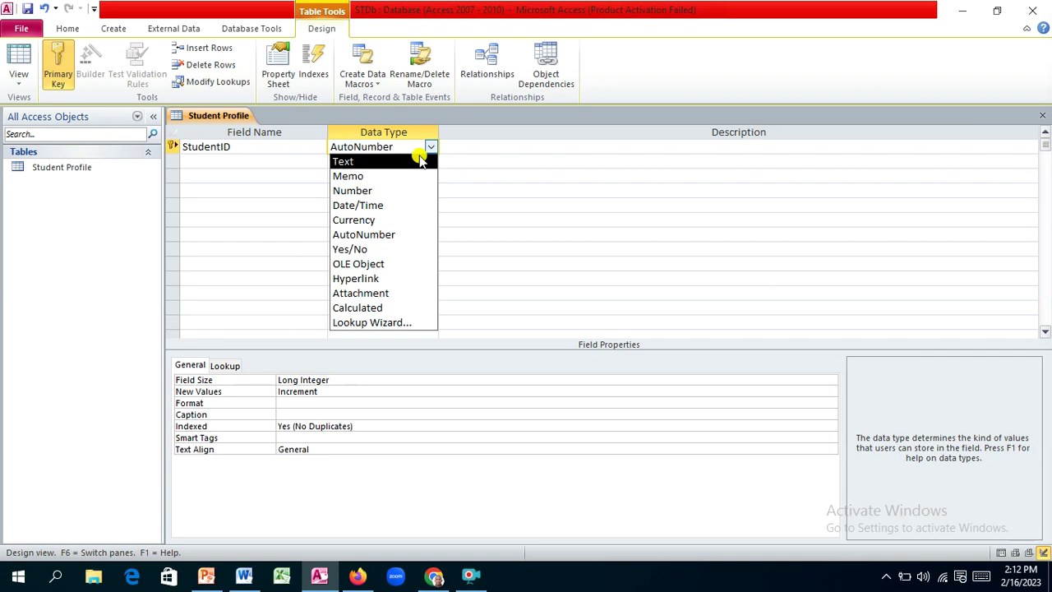
click(396, 161)
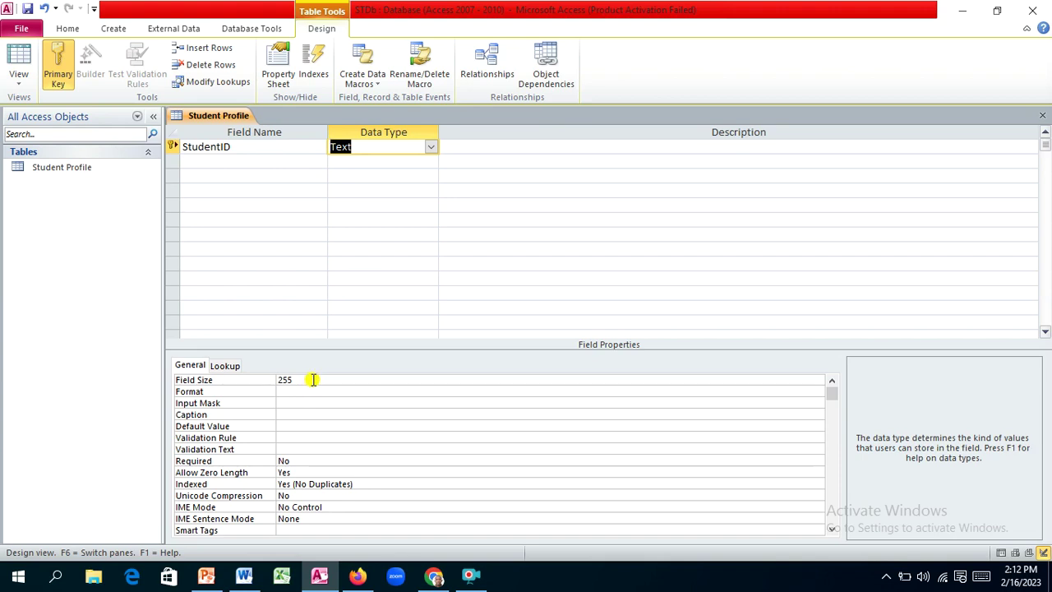
click(430, 147)
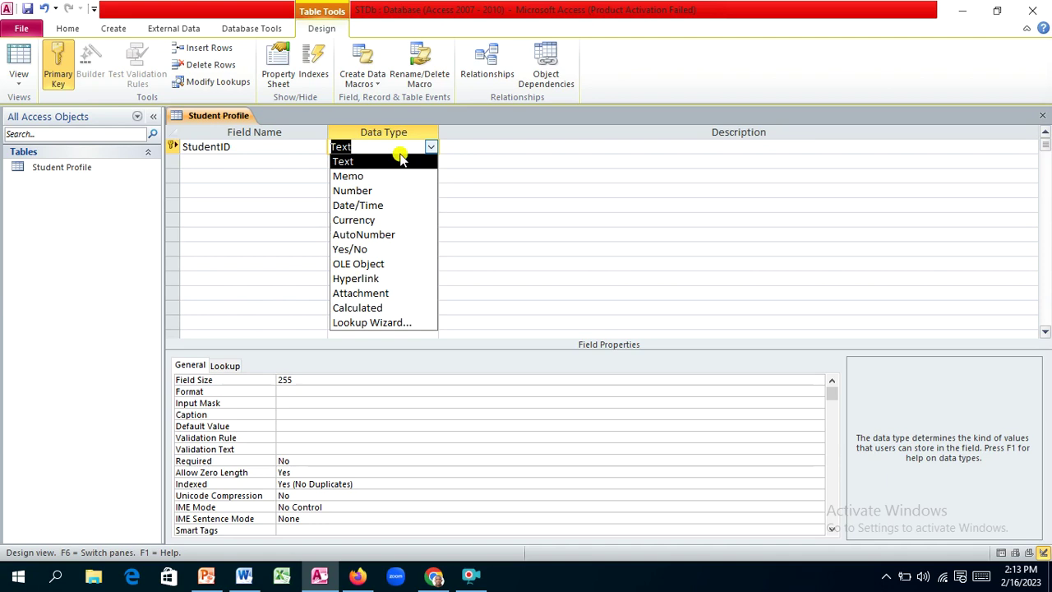
click(400, 161)
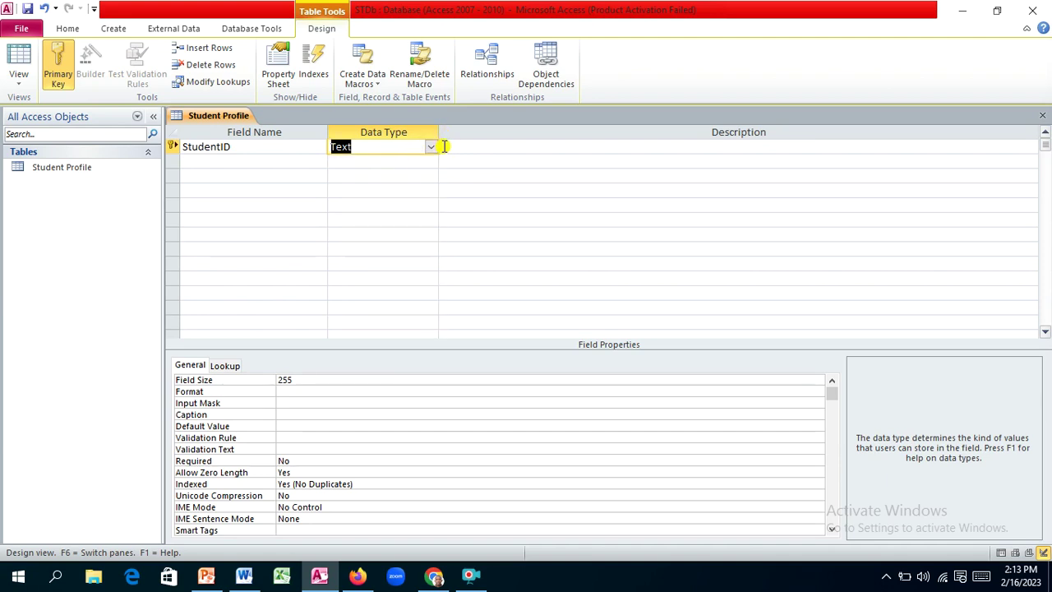
Step: Enter 'Student Identity Number' as the StudentID field's description
click(444, 147)
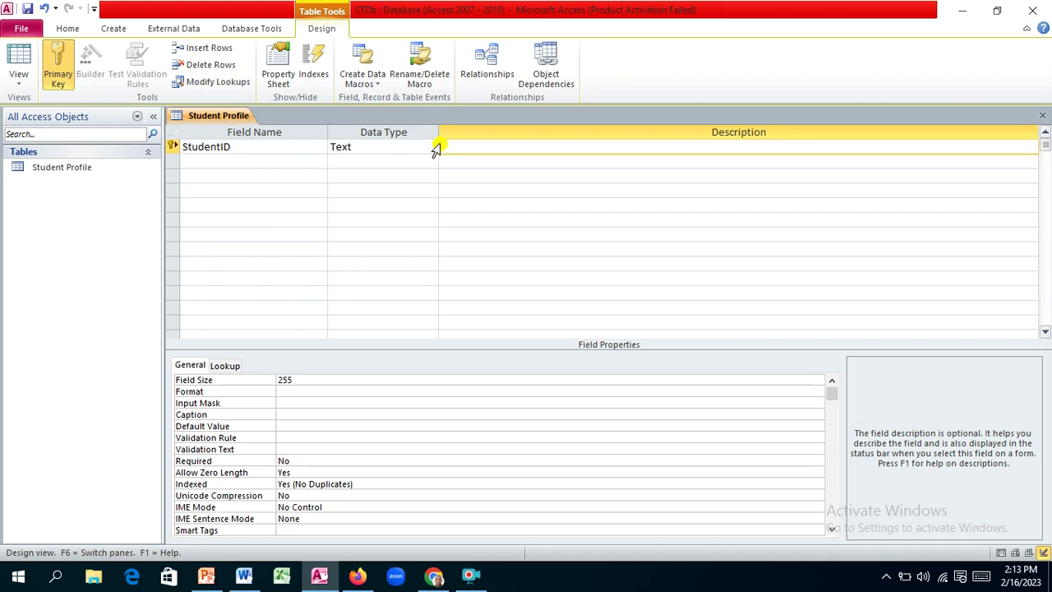
text(Student Identity Number)
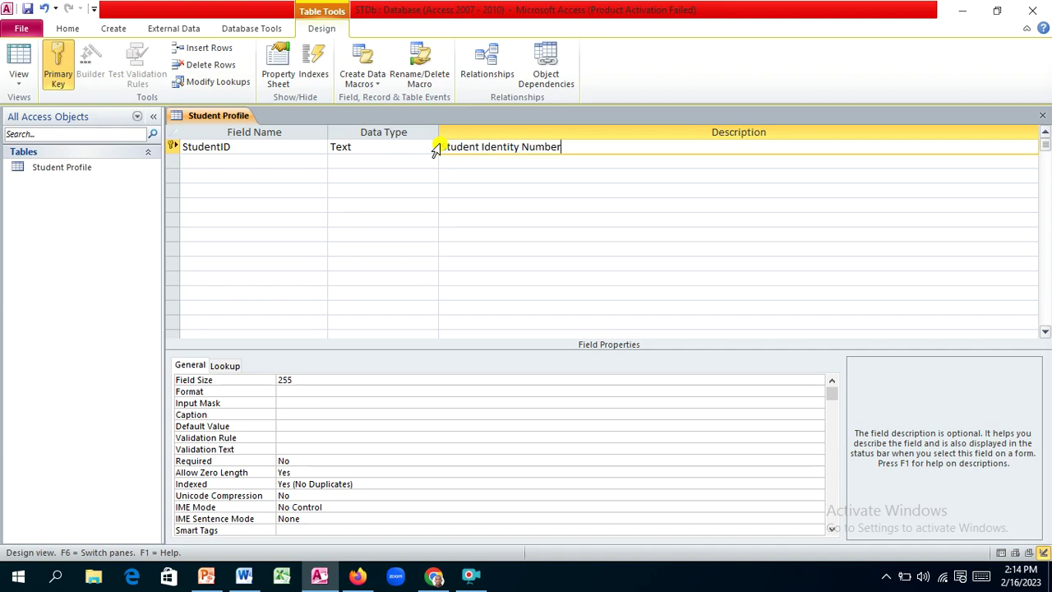
click(228, 148)
key(BackSpace)
key(BackSpace)
Step: Add a Firstname field of Text type below StudentID
click(216, 161)
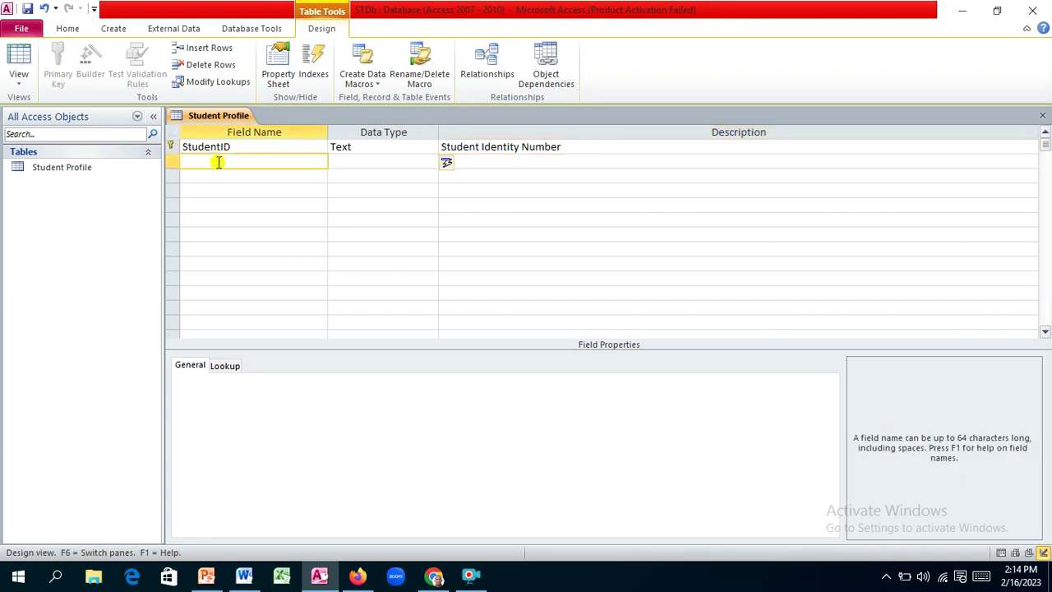
text(Firstname)
key(Tab)
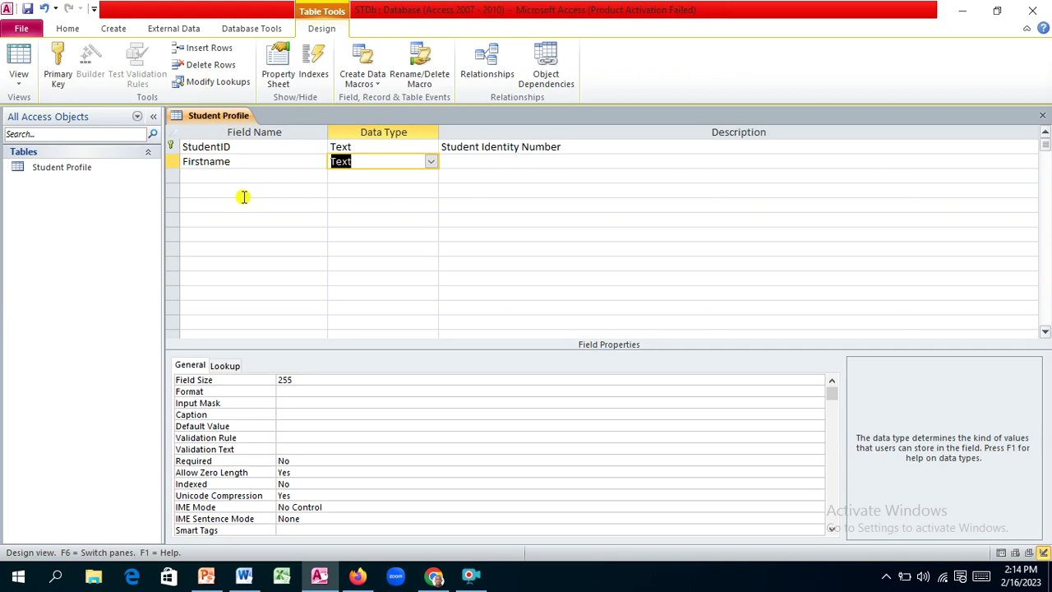
click(431, 162)
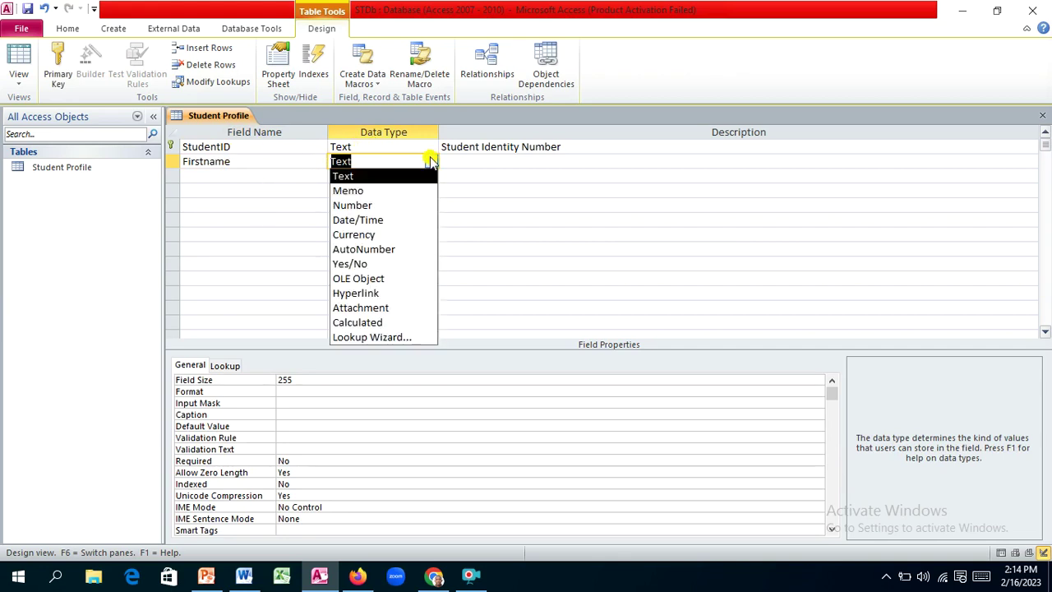
click(431, 163)
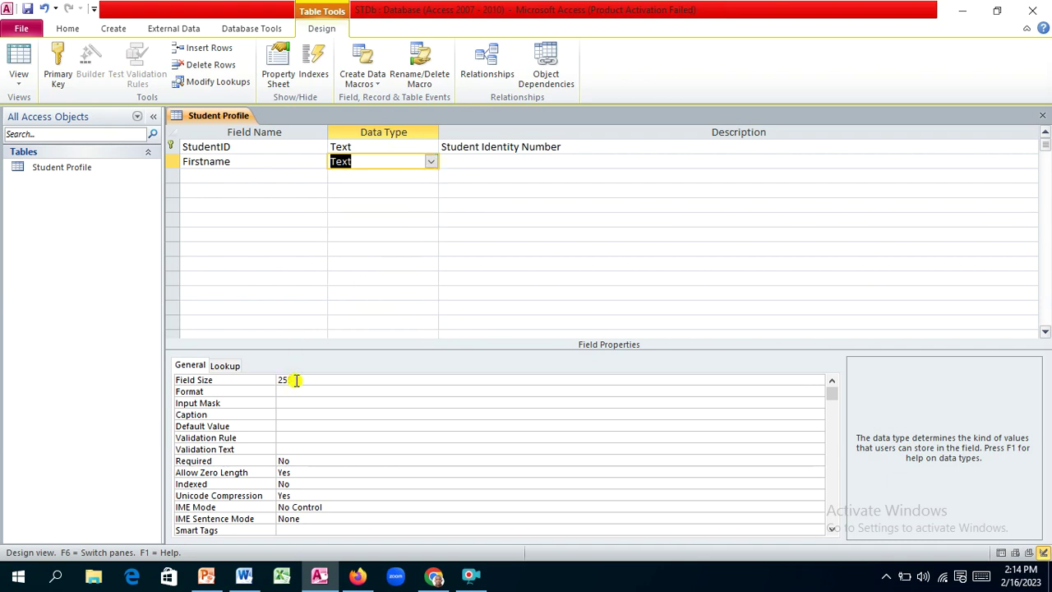
Step: Set the Firstname field size to 30
click(298, 379)
key(BackSpace)
key(BackSpace)
key(BackSpace)
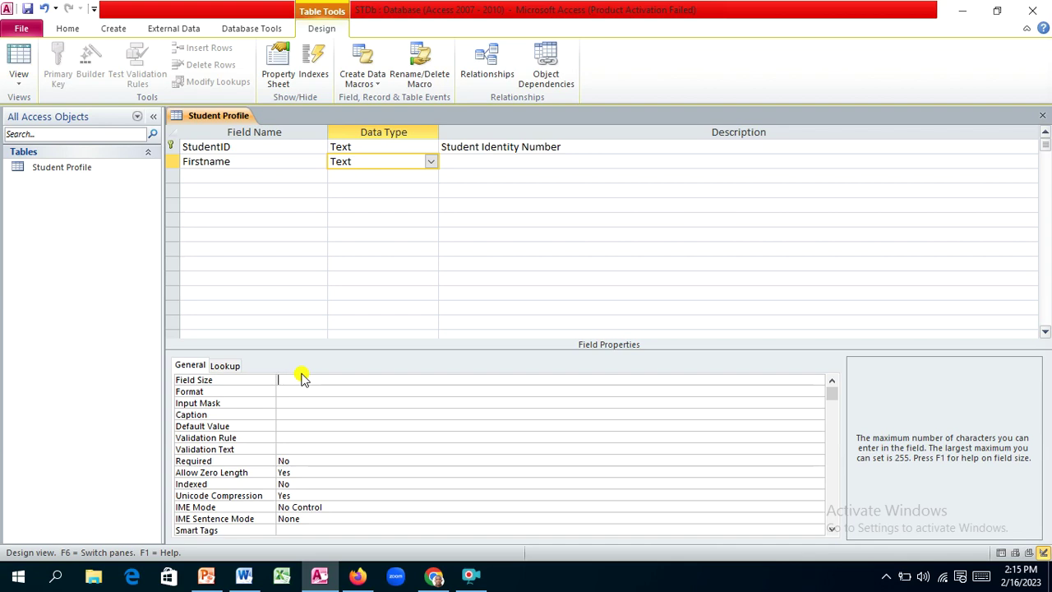
text(30)
key(BackSpace)
key(BackSpace)
text(30)
Step: Change StudentID's field size from 255 to 10
click(380, 146)
drag(292, 379, 277, 382)
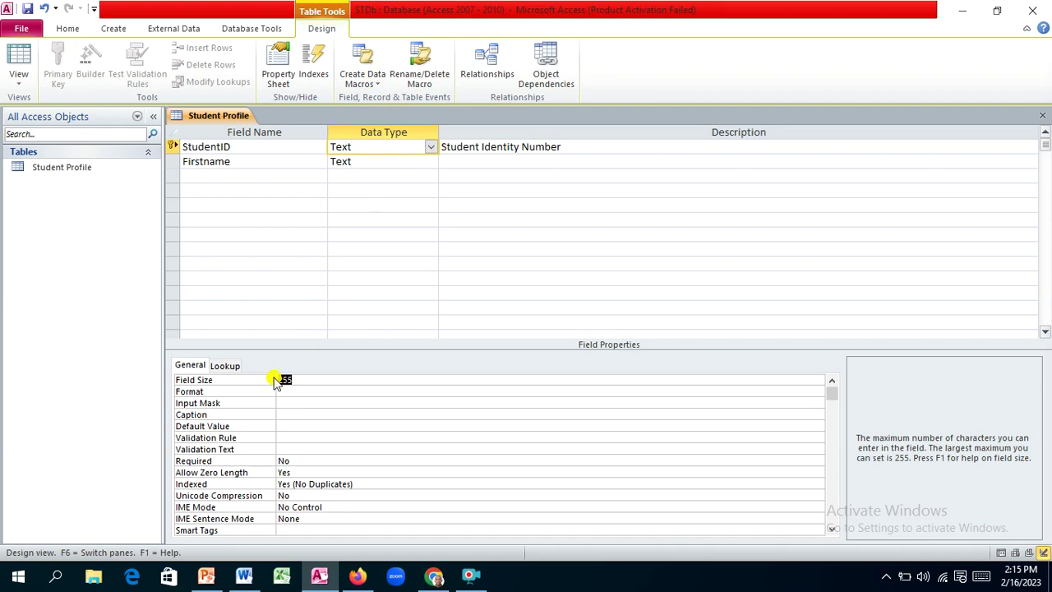
text(10)
click(219, 177)
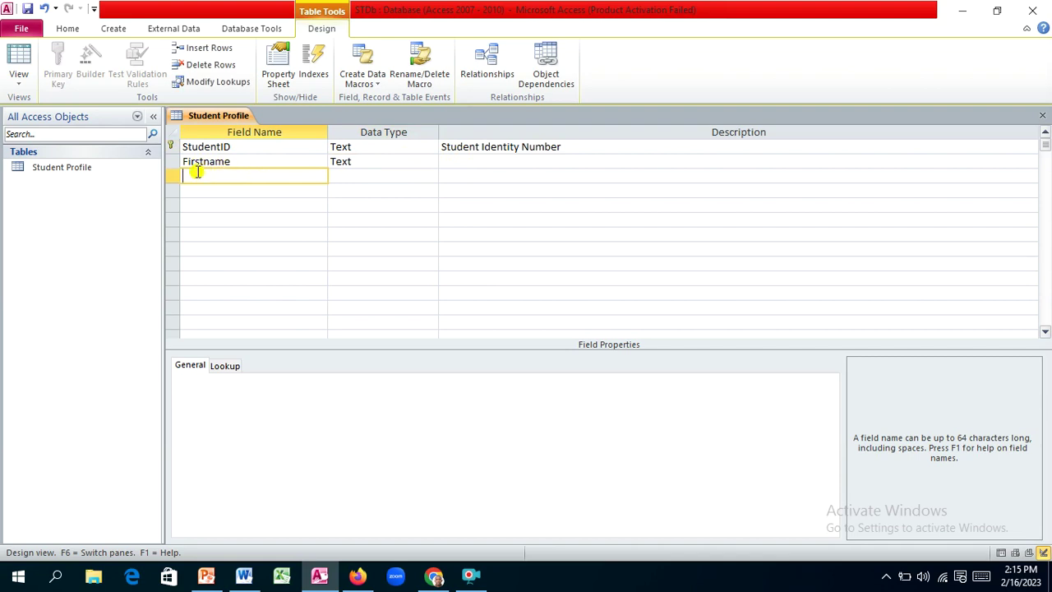
Step: Add a Lastname Text field with field size 30 and caption 'First Name'
text(Lastname)
key(Tab)
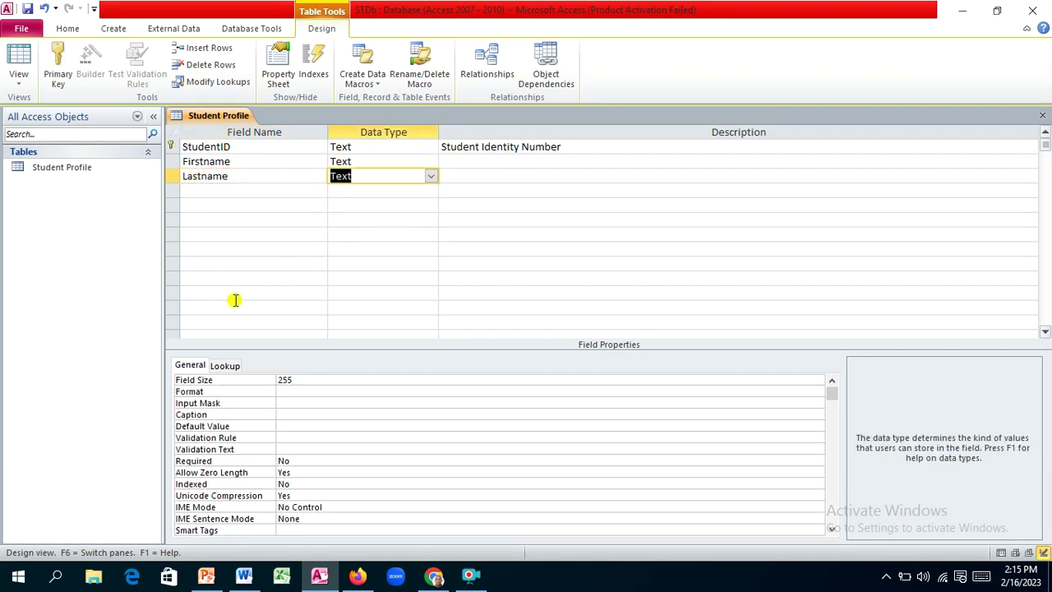
double_click(285, 380)
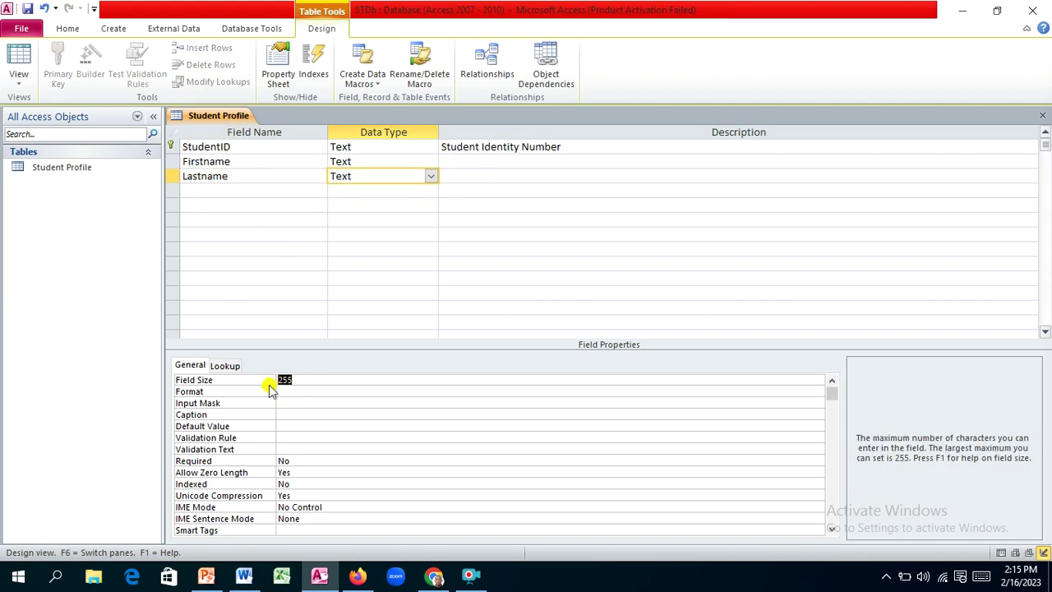
text(30)
click(290, 415)
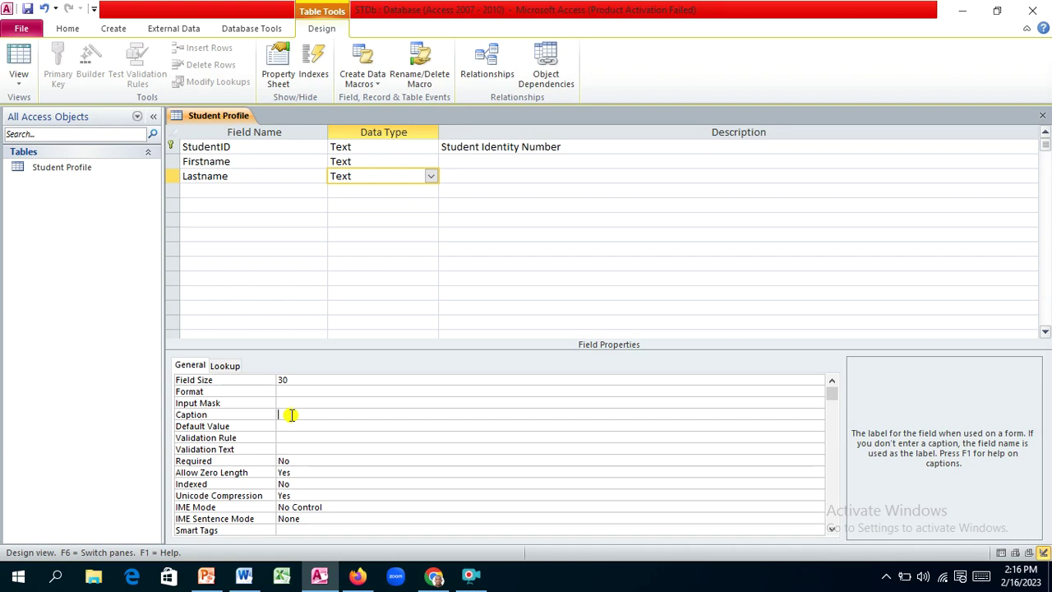
text(First Name)
Step: Give the Firstname field the caption 'First Name'
click(357, 161)
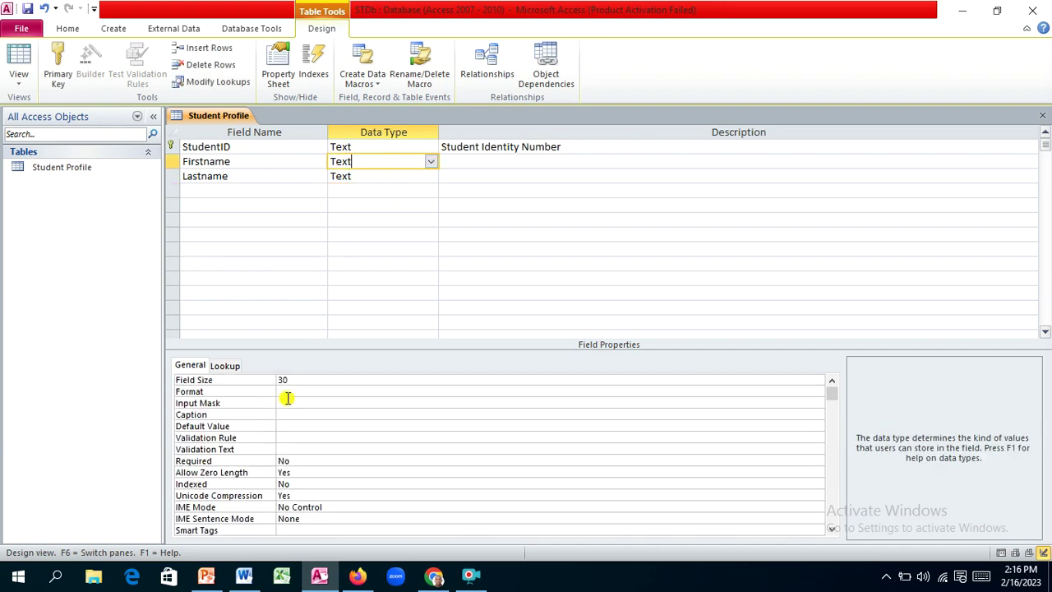
click(289, 413)
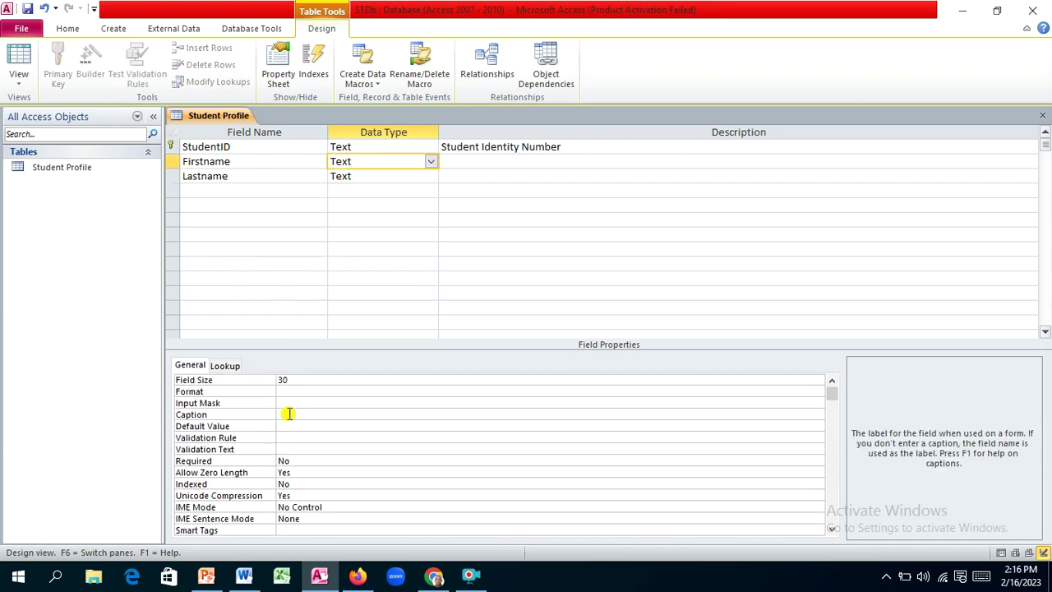
text(First Nam)
key(BackSpace)
key(BackSpace)
text(ame)
Step: Caption StudentID as 'Student ID' and change Lastname's caption to 'Last Name'
click(395, 145)
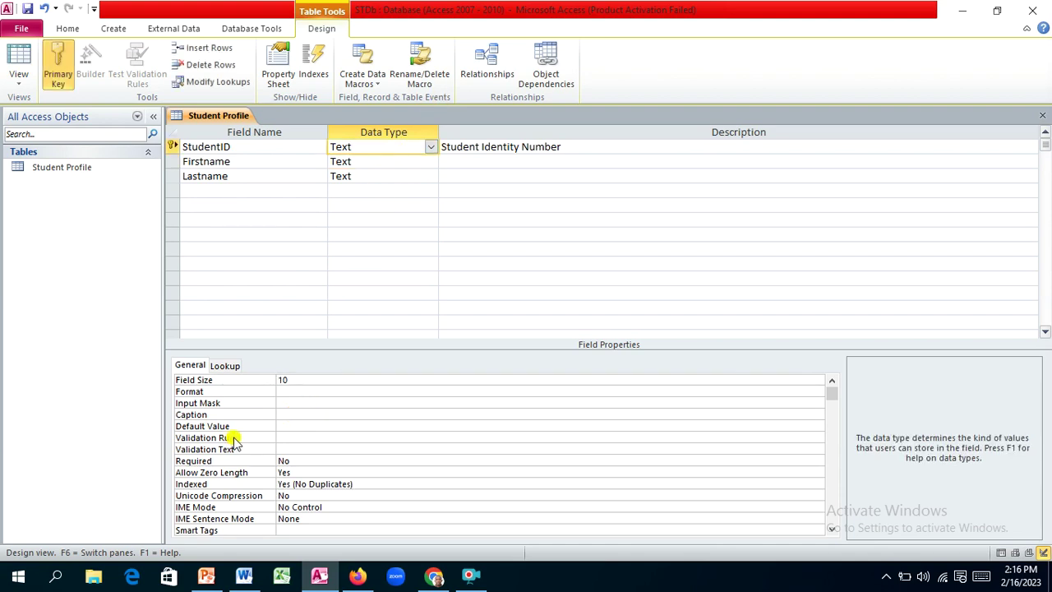
click(283, 414)
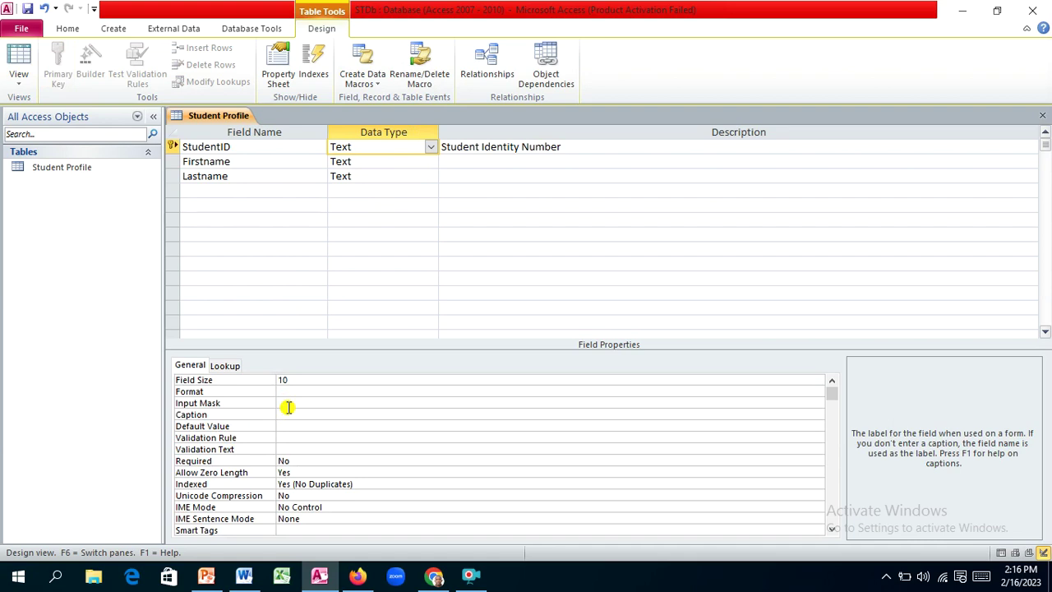
text(Student ID)
click(403, 177)
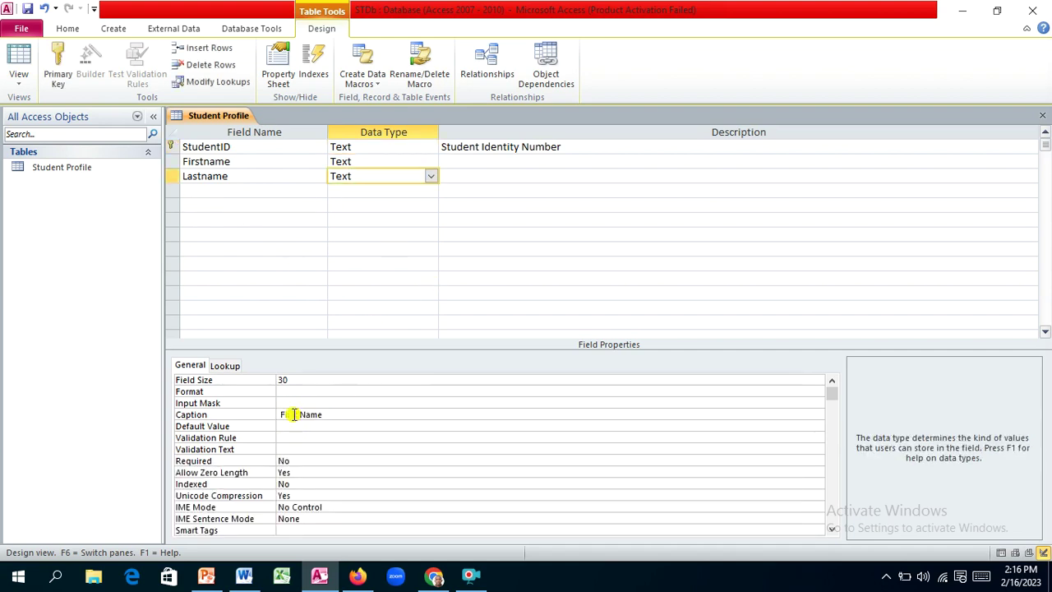
drag(298, 414, 278, 413)
text(Last)
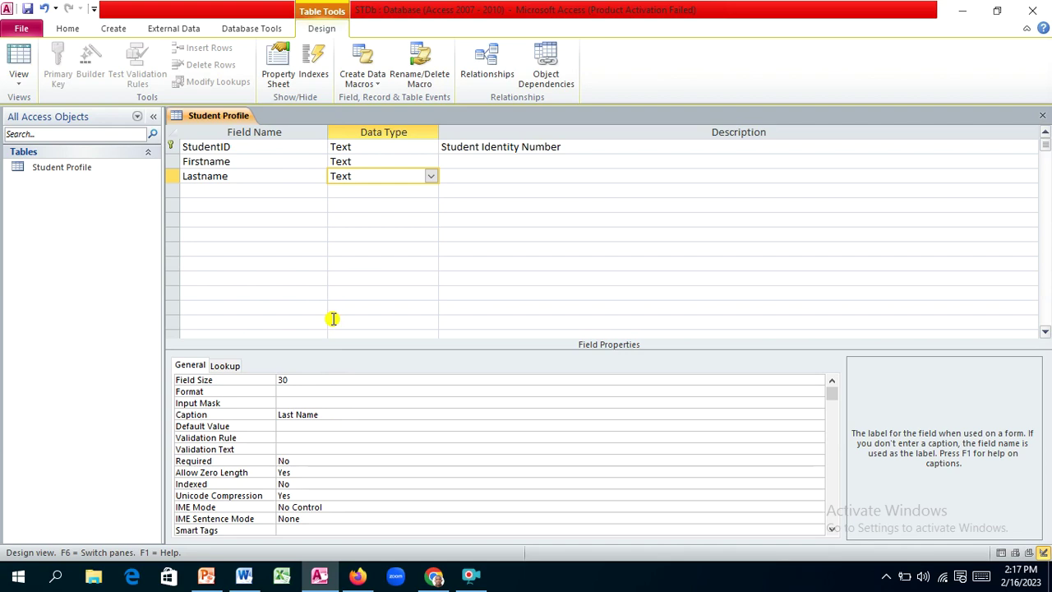
click(215, 190)
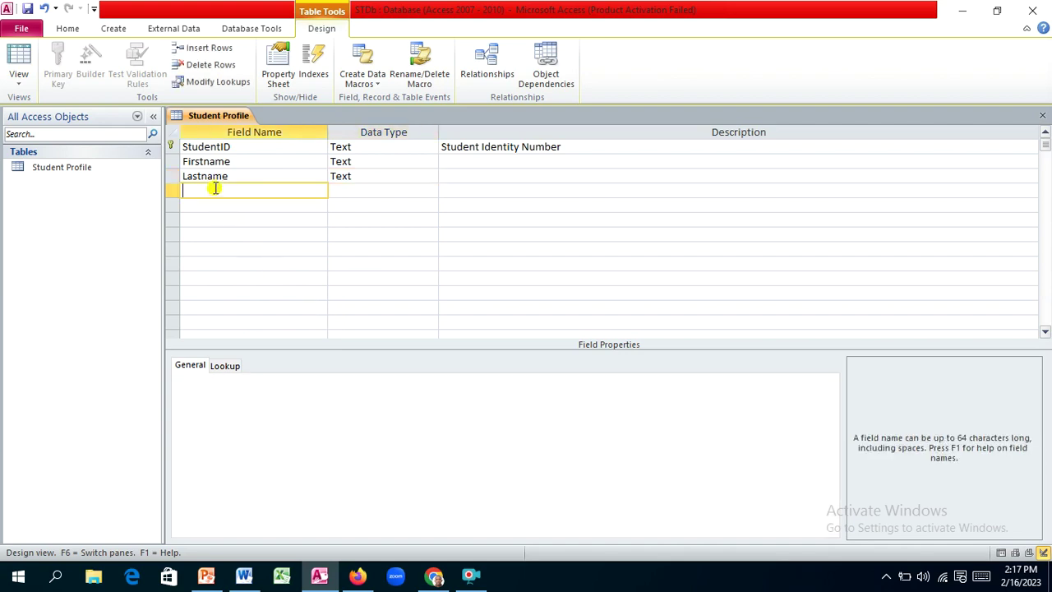
click(244, 575)
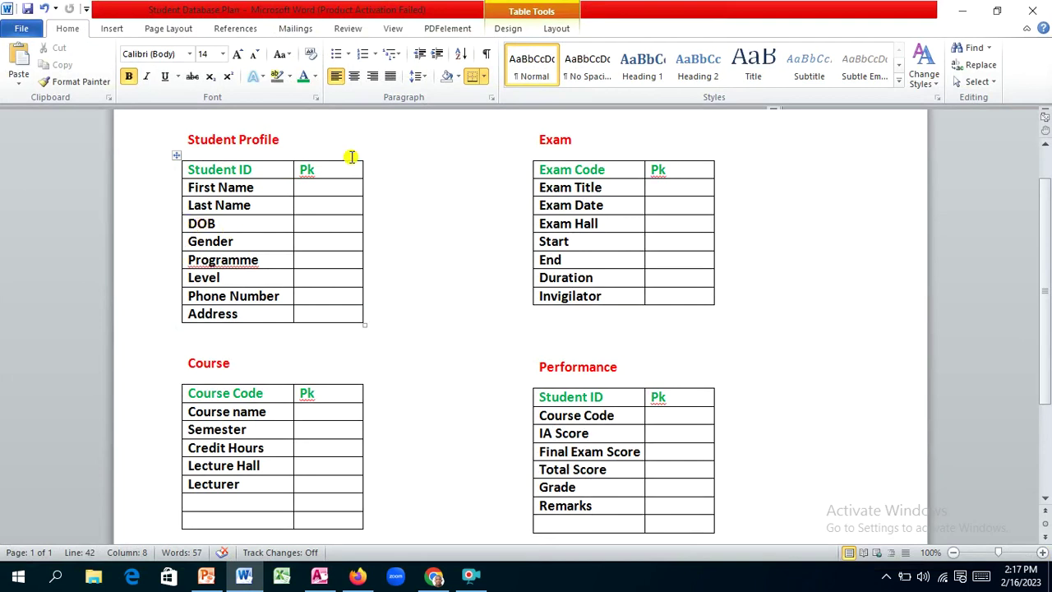
click(319, 575)
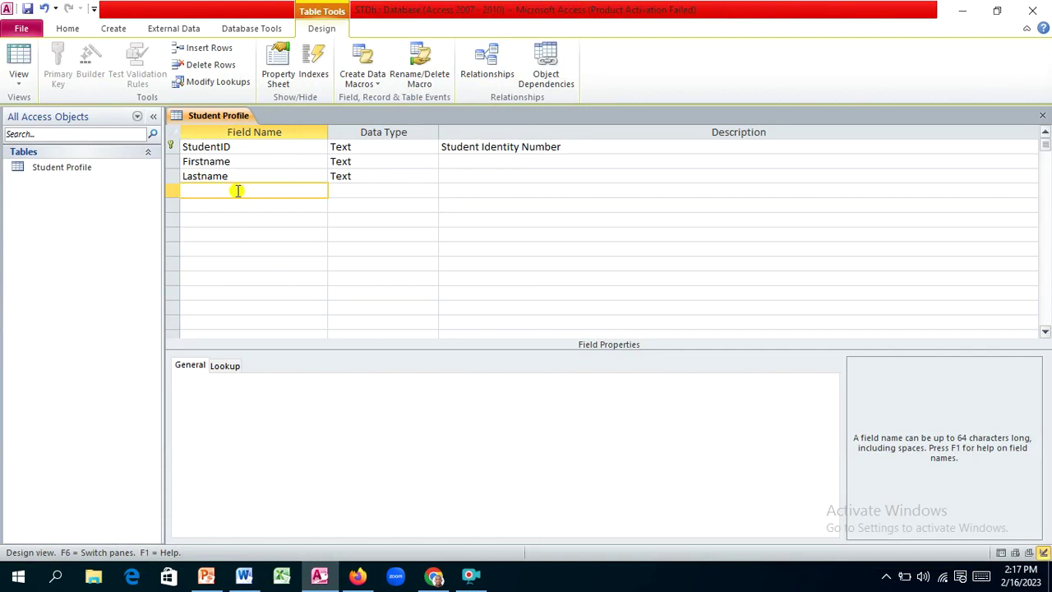
Step: Add a DOB field of Date/Time type with the description 'Date of Birth'
text(DOB)
key(Tab)
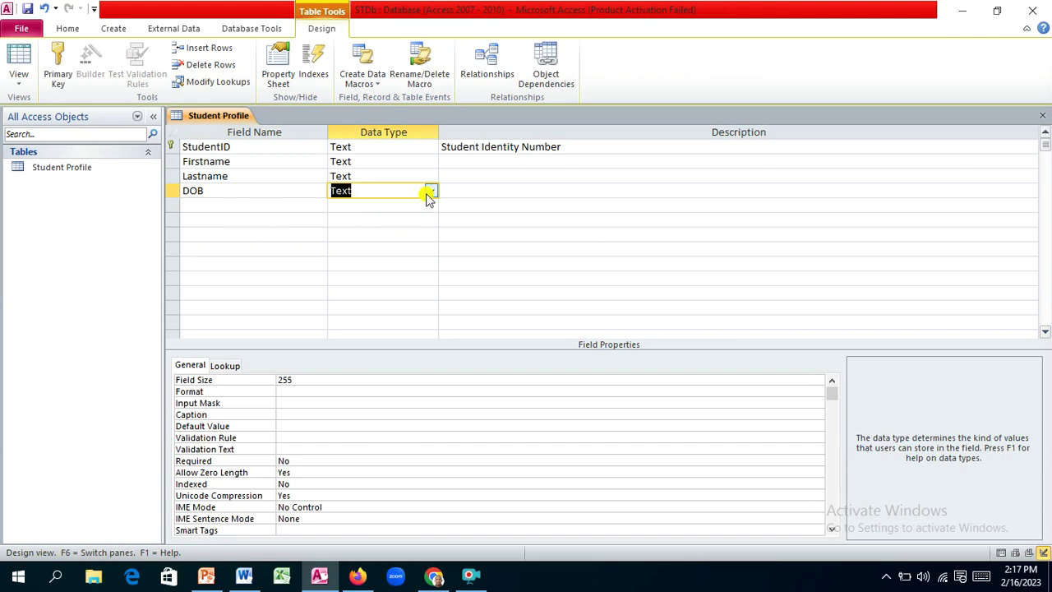
click(430, 191)
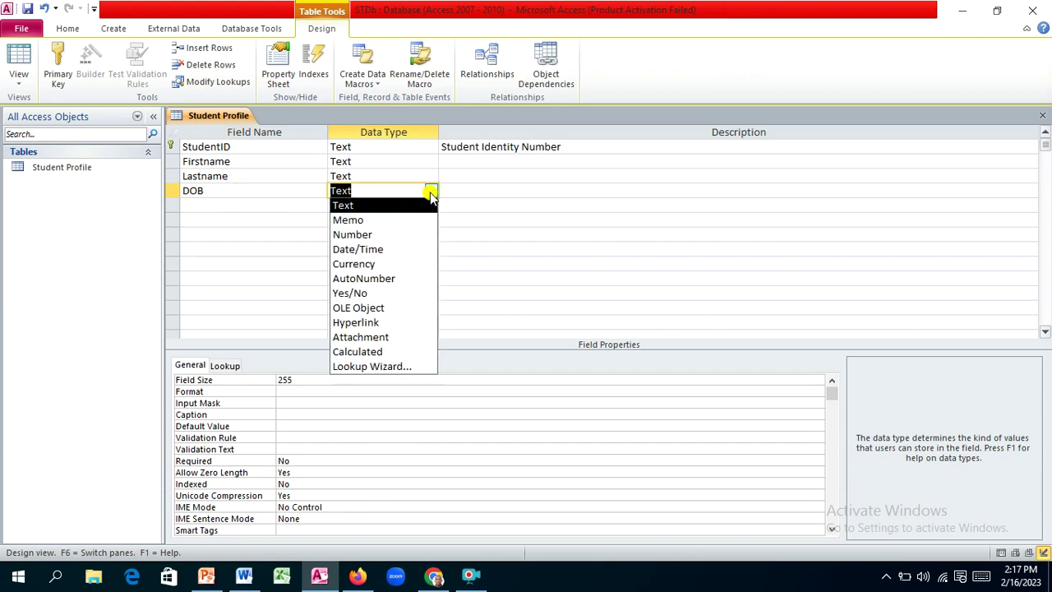
click(386, 250)
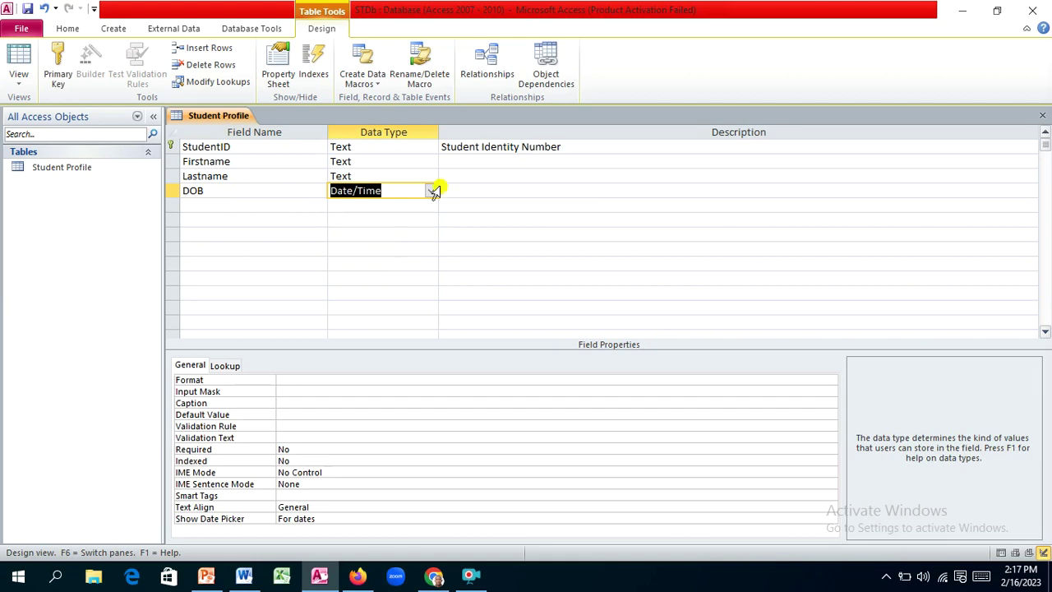
click(452, 189)
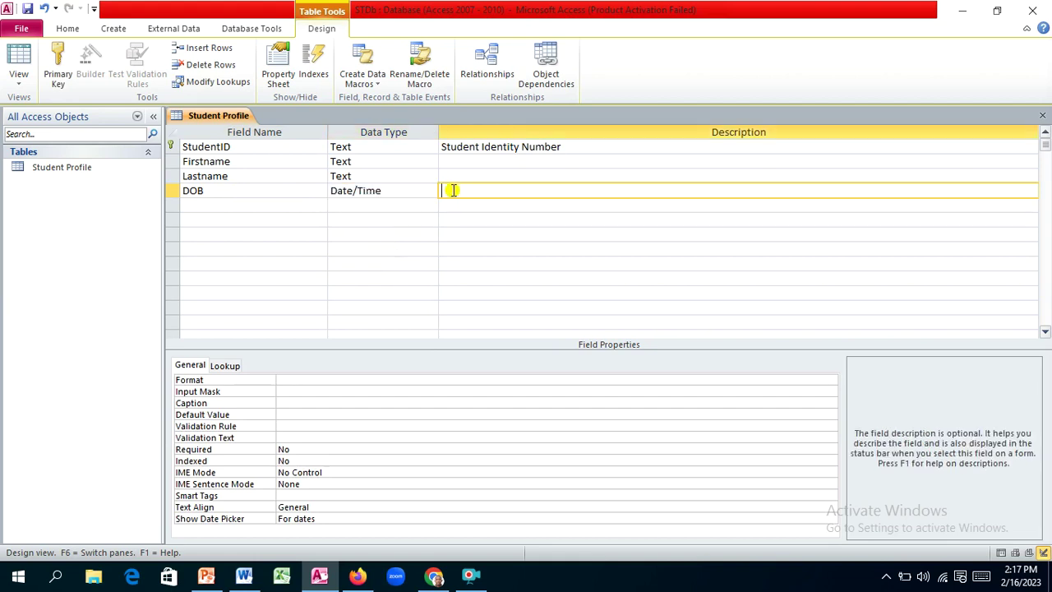
text(Date of b)
key(BackSpace)
text(Birth)
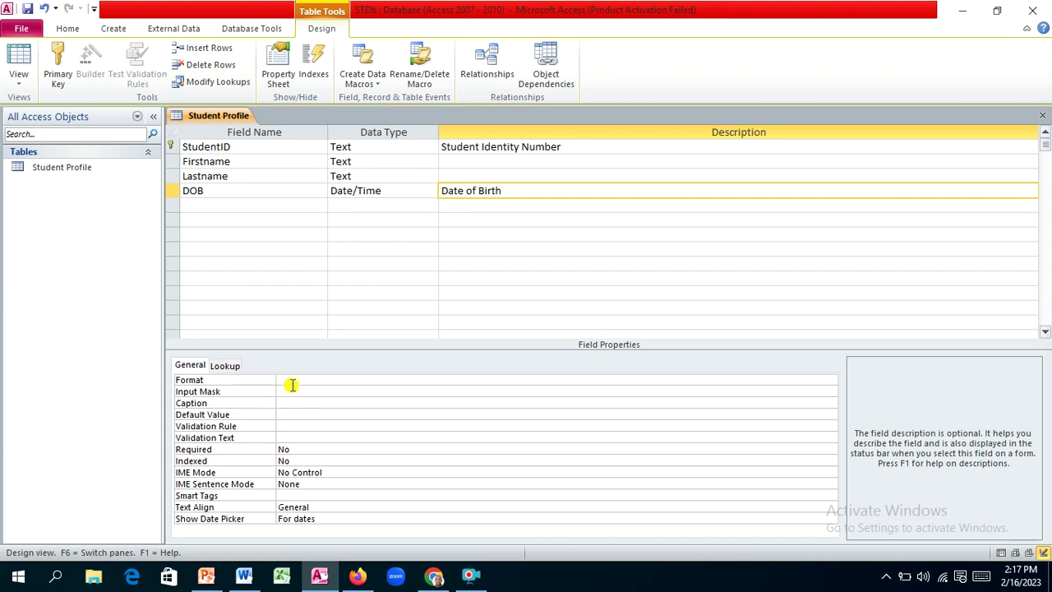
Step: Set DOB's format to Medium Date and its caption to 'Date Of Birth'
click(297, 379)
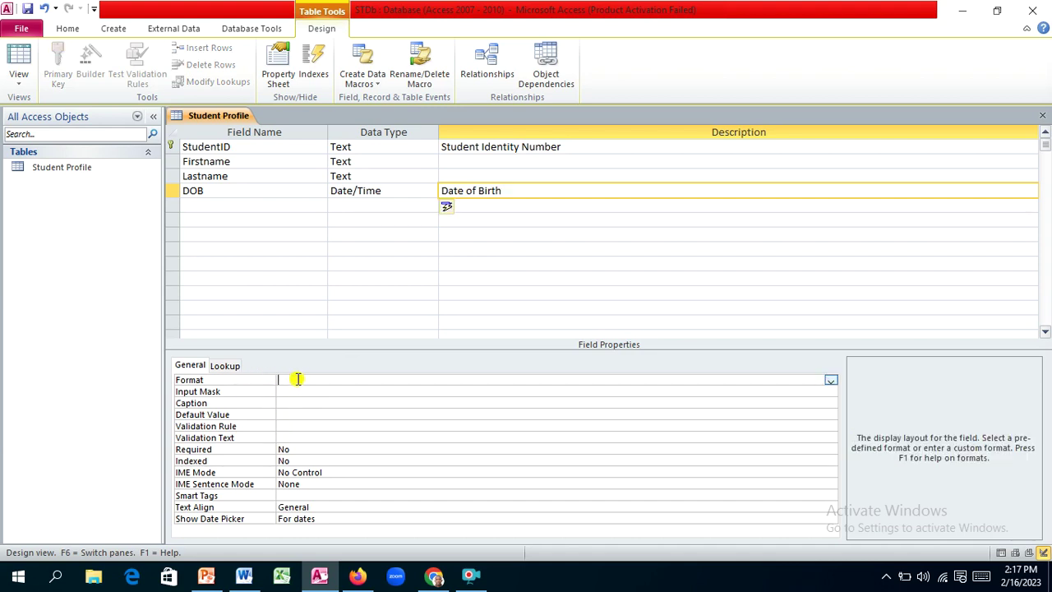
click(831, 379)
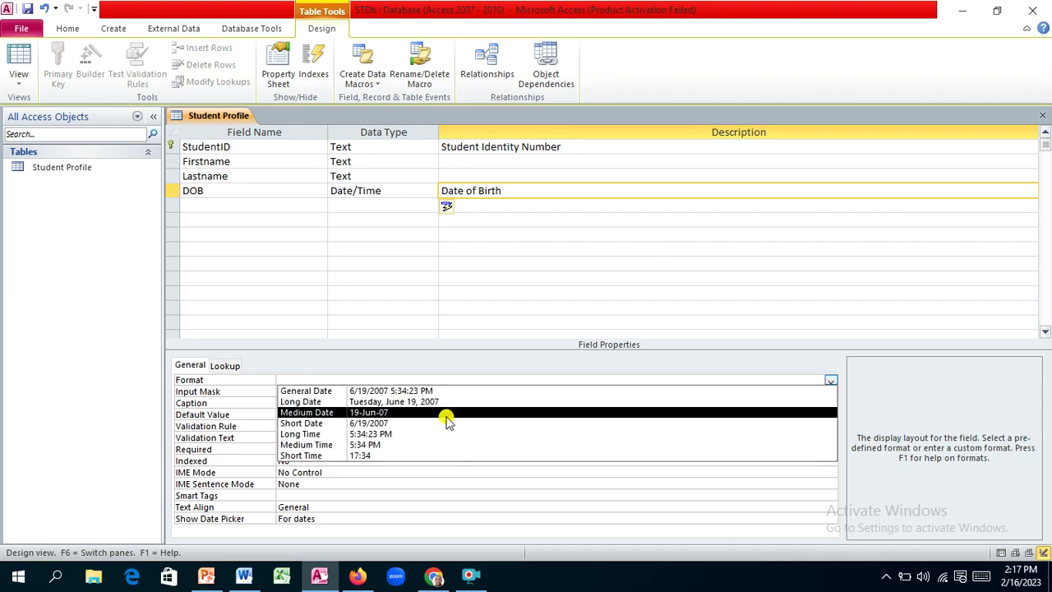
click(424, 412)
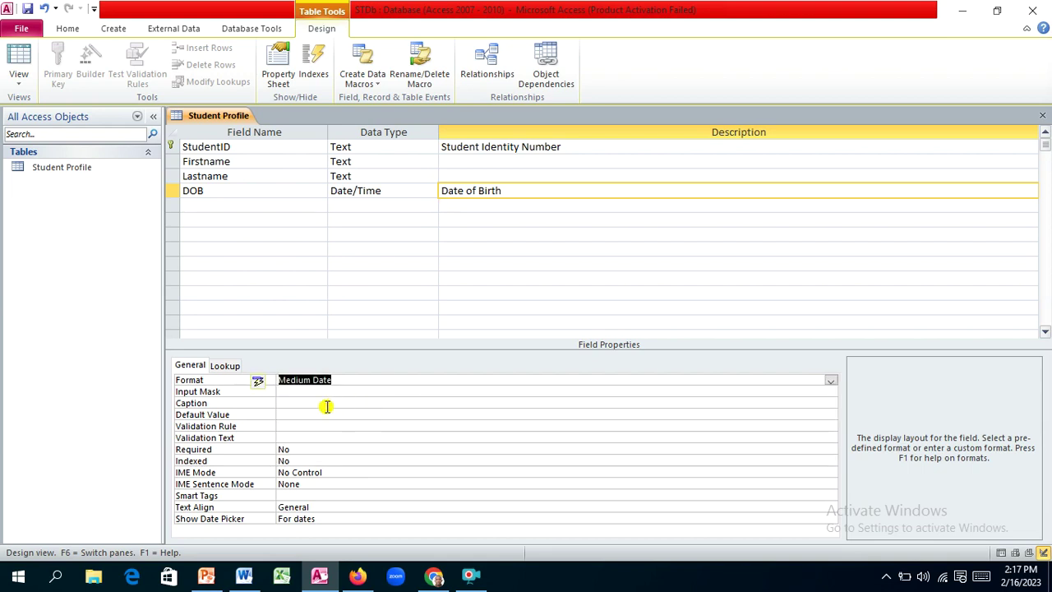
click(286, 402)
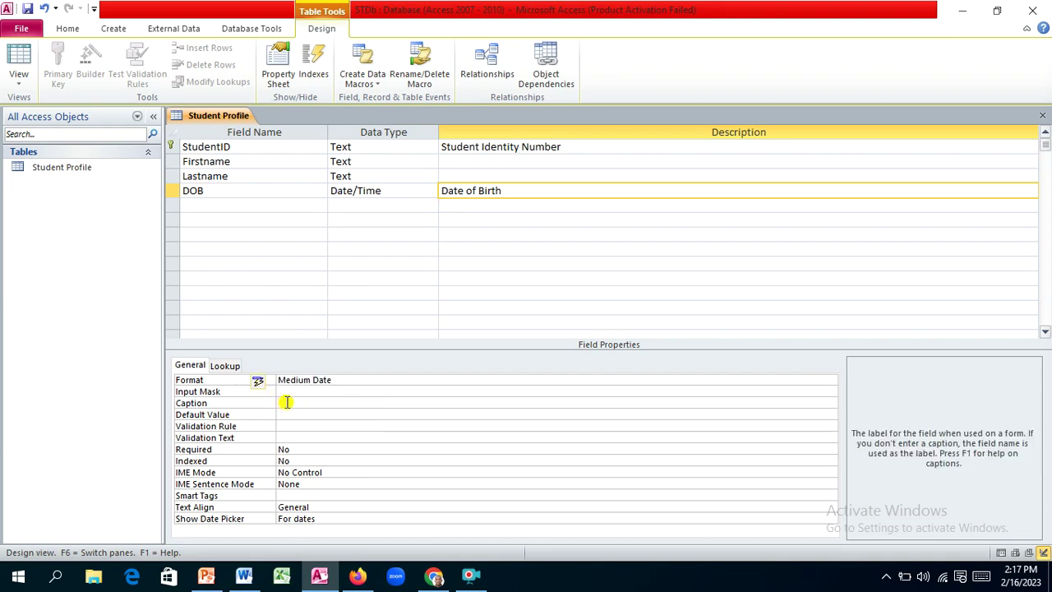
text(Date Of Birth)
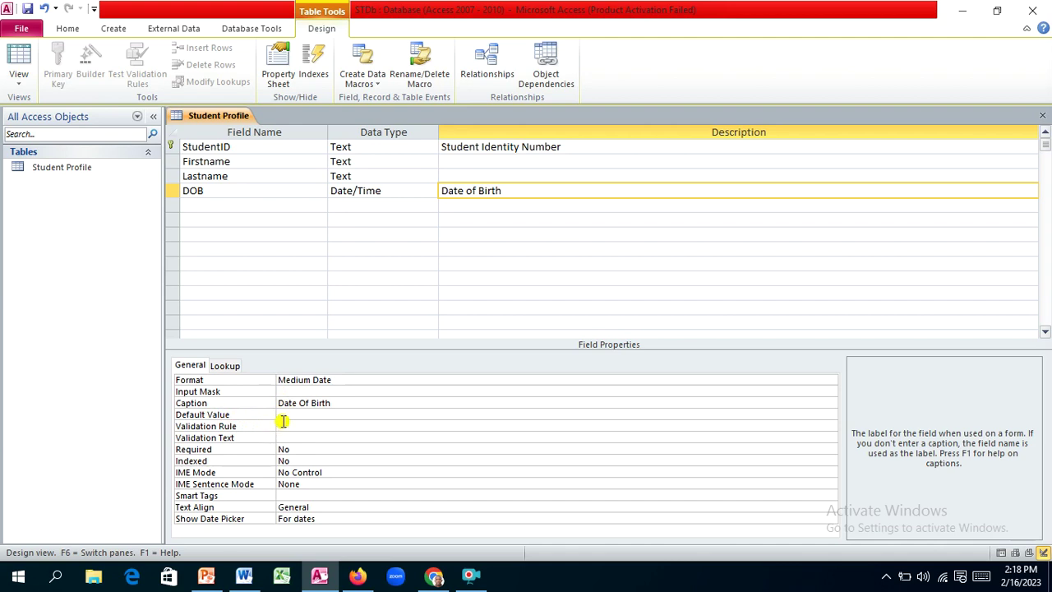
Step: Begin DOB's validation rule by entering '=' in the Validation Rule box
click(283, 425)
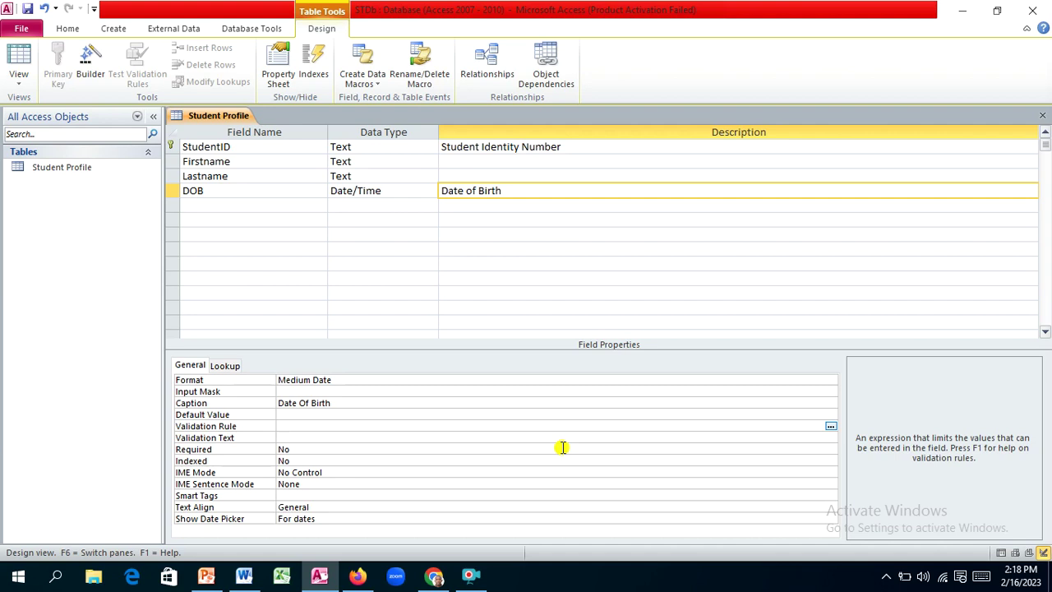
text(=)
Step: Replace the stray '=' so DOB's validation rule reads '>Now()'
key(BackSpace)
text(>)
text(()
key(BackSpace)
text(n)
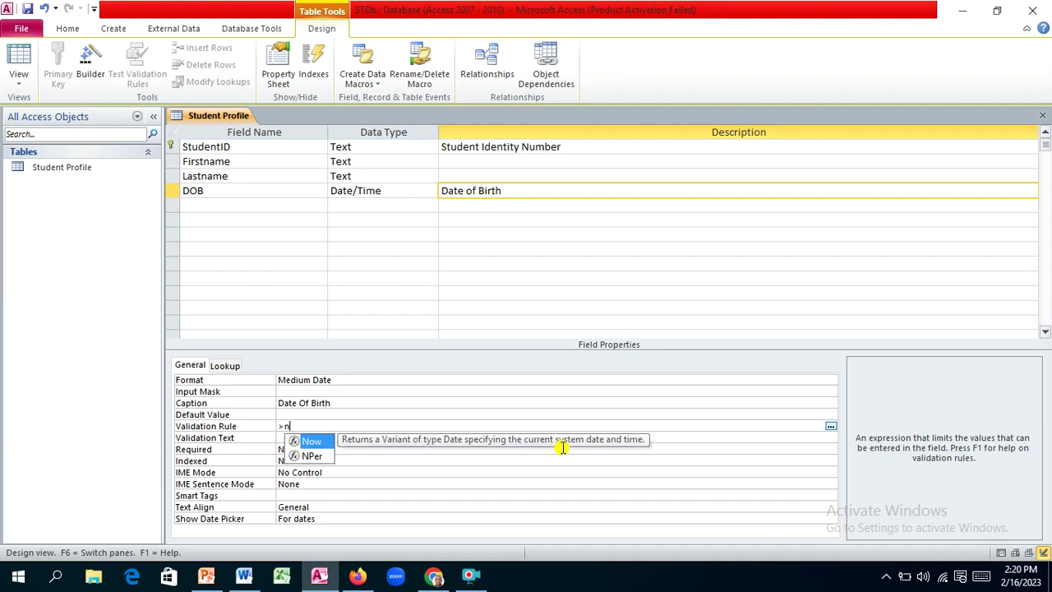
text(ow()
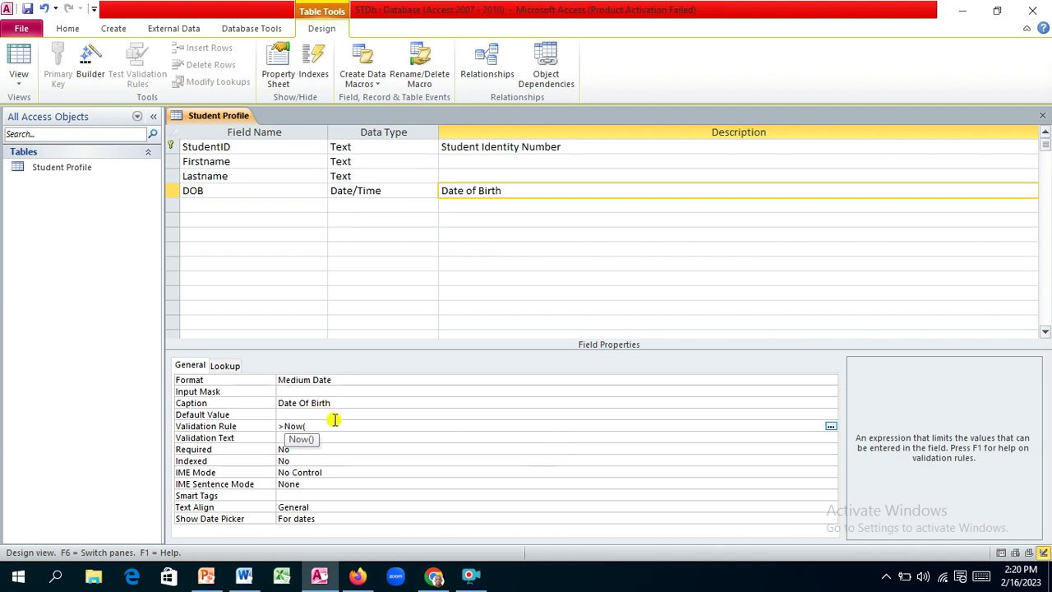
text())
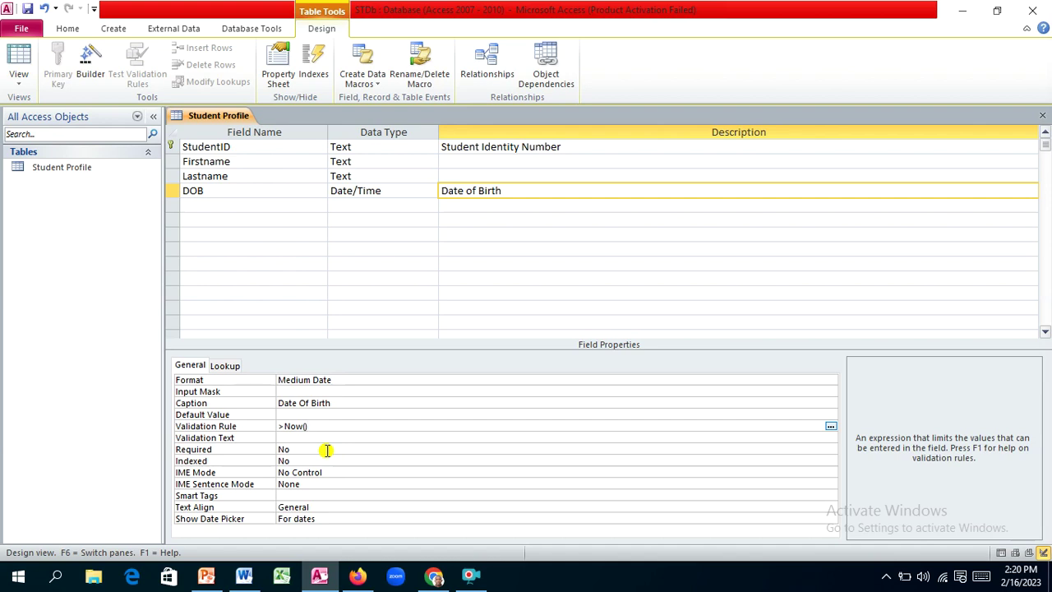
key(Return)
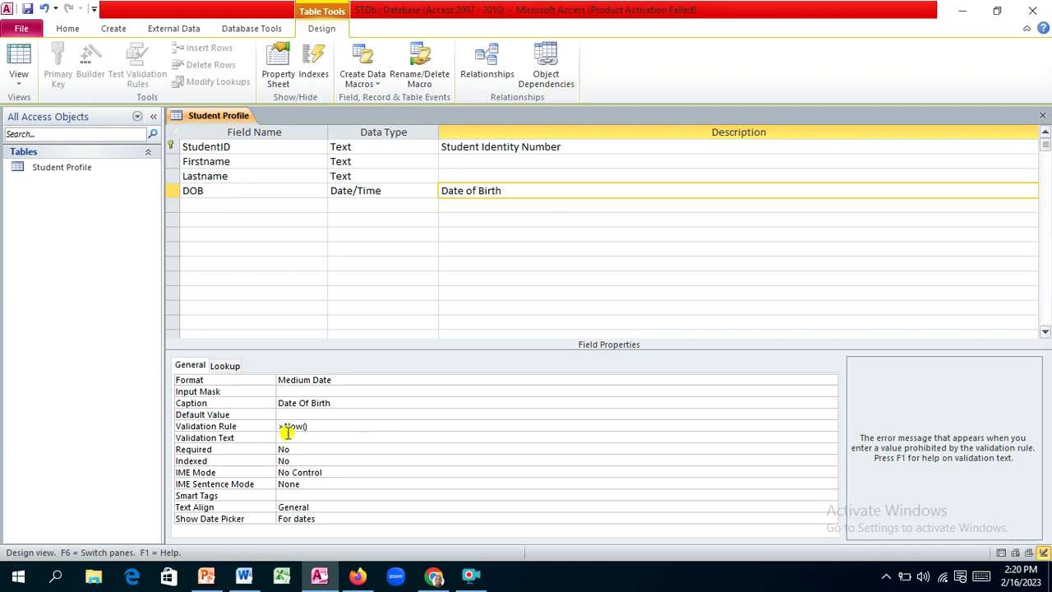
click(380, 425)
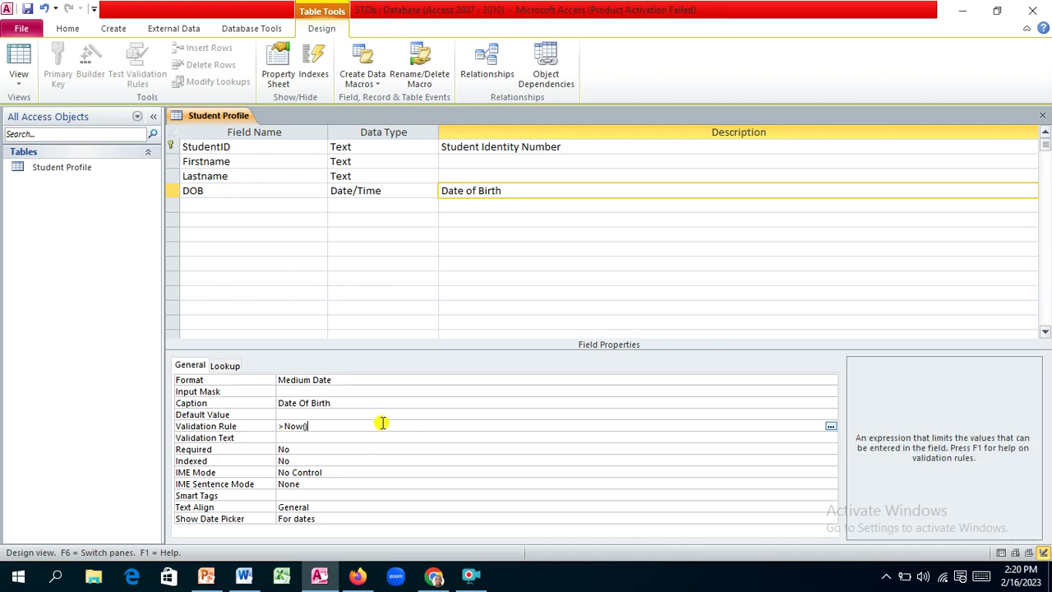
click(831, 425)
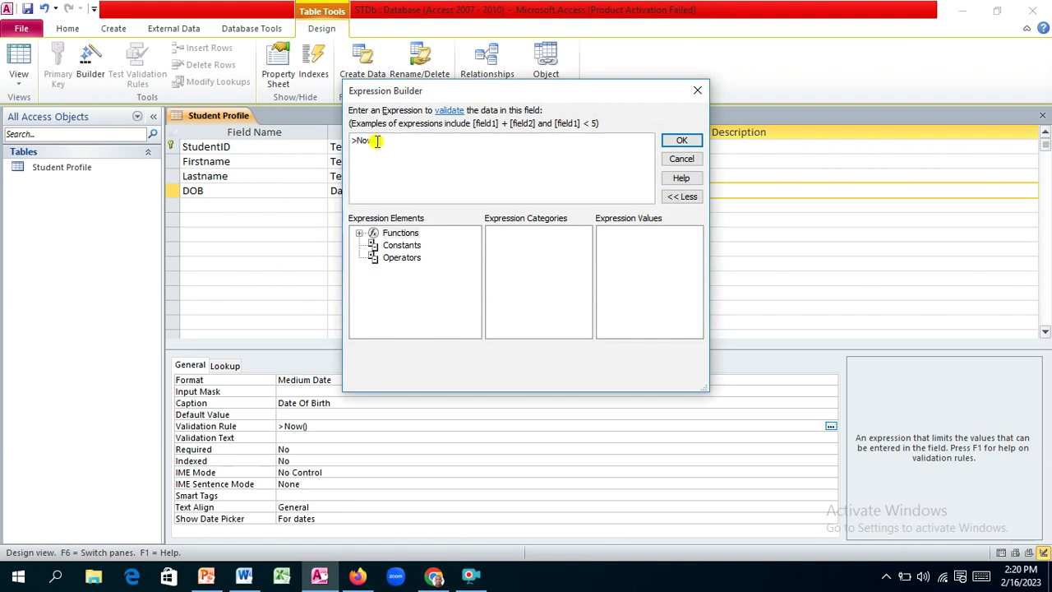
drag(386, 143, 344, 138)
key(Delete)
text(>N)
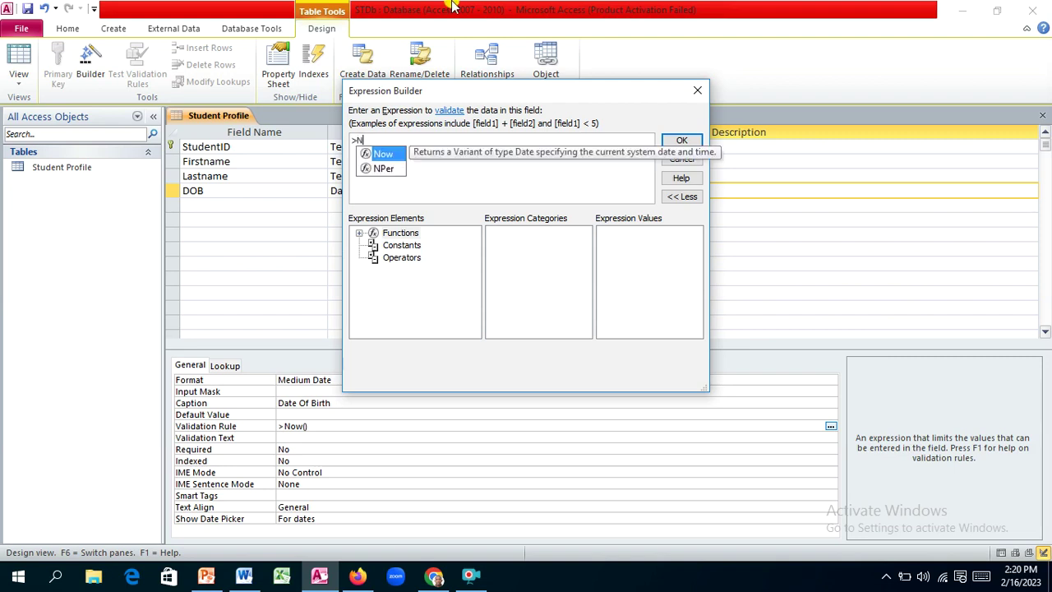
text(ow()
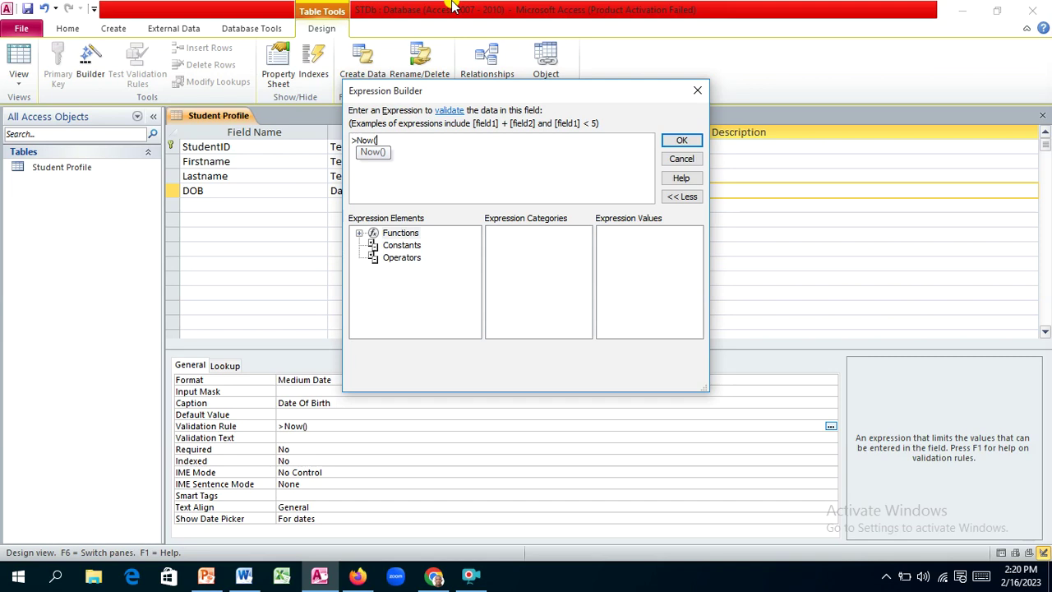
text())
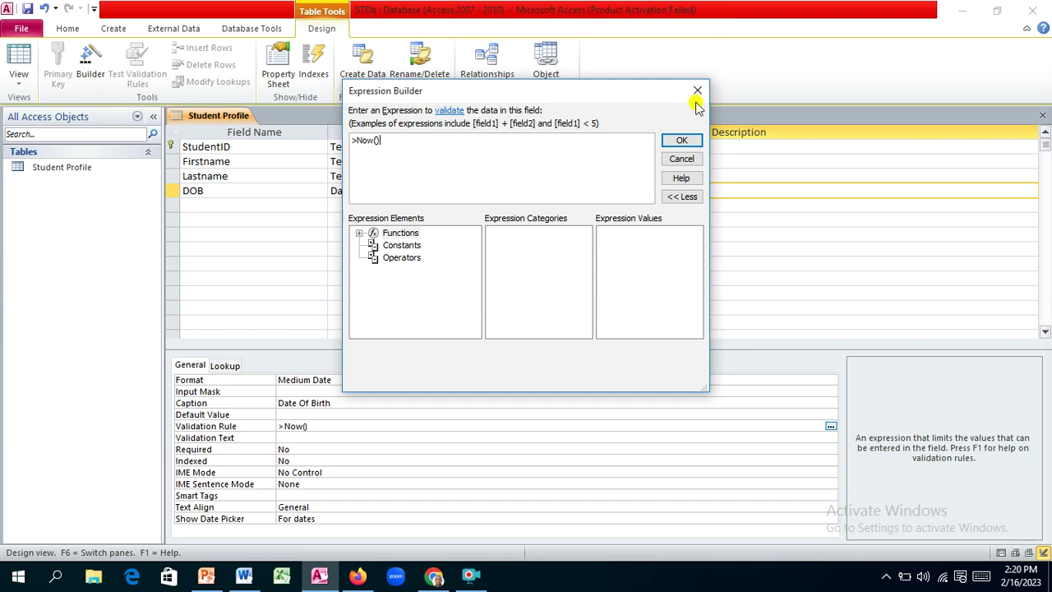
click(680, 144)
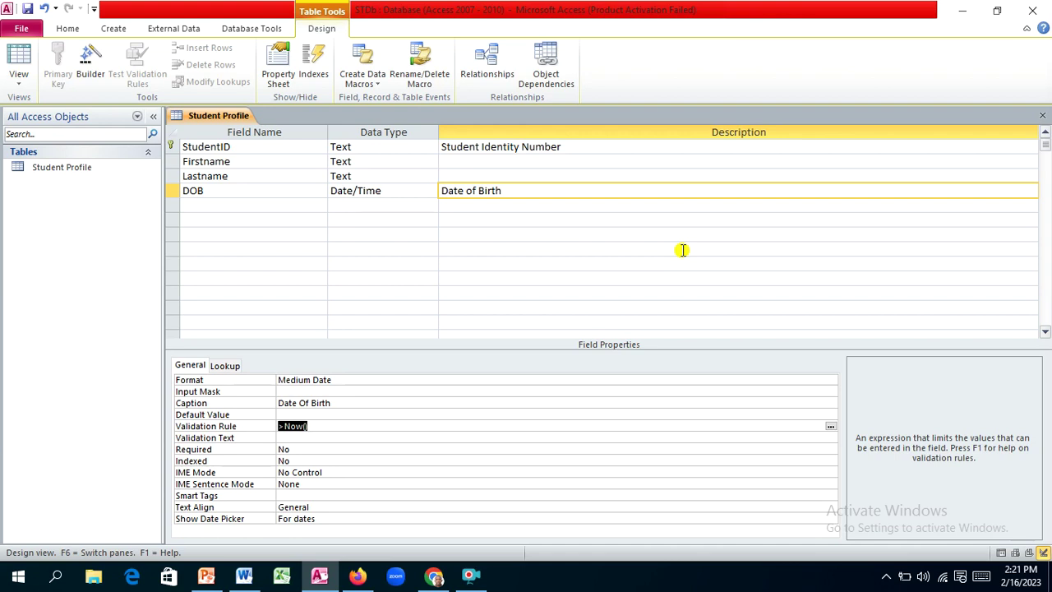
Step: Set DOB's validation text to 'Please provide an accurate date of birth'
click(304, 438)
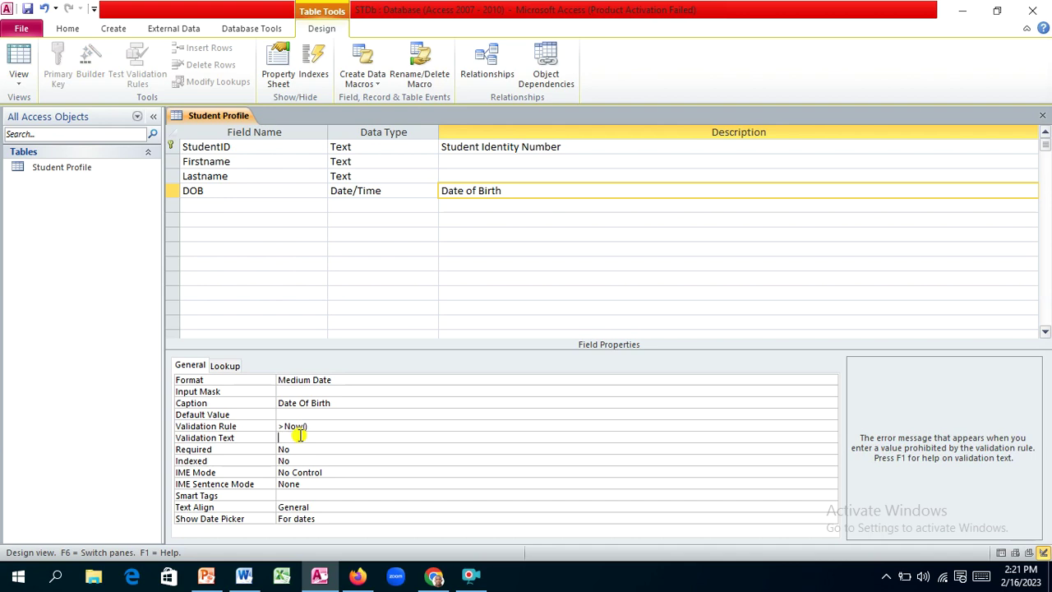
text(Please provide an accurate date )
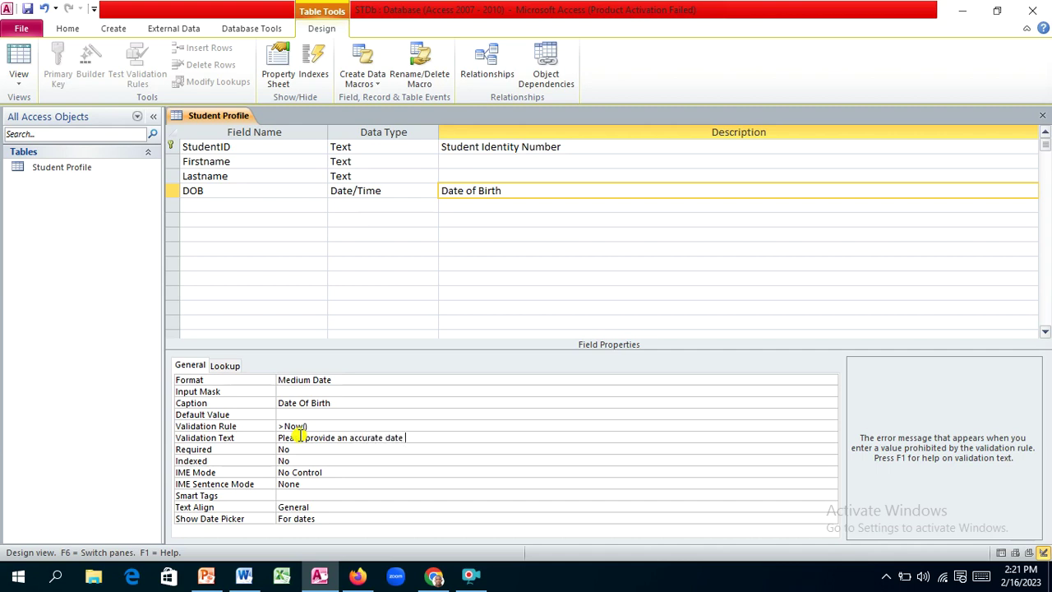
text(of birth)
click(395, 452)
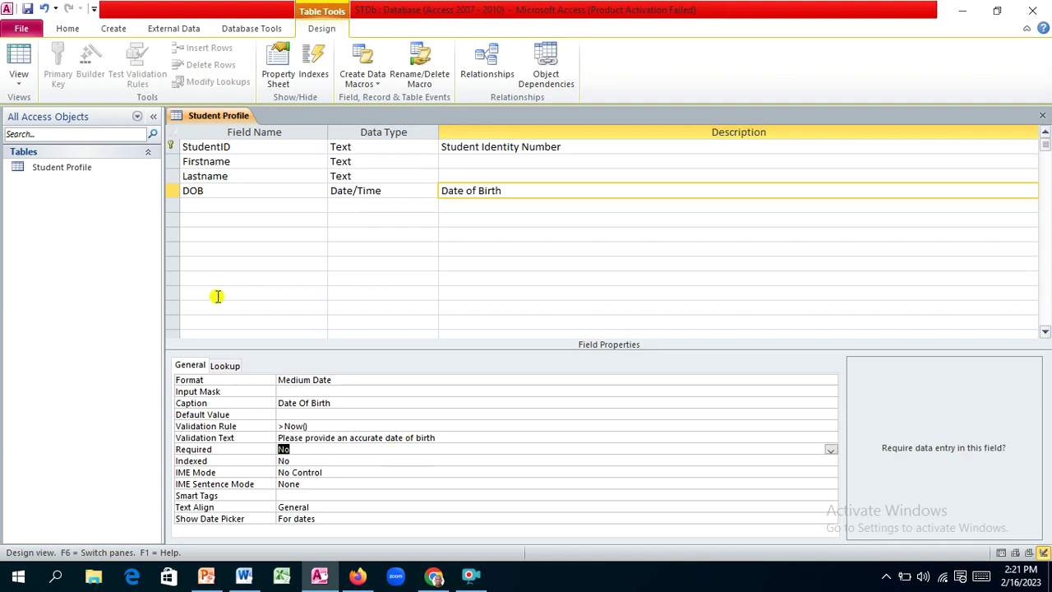
Step: Add a Gender field below DOB and choose Lookup Wizard as its data type
click(198, 204)
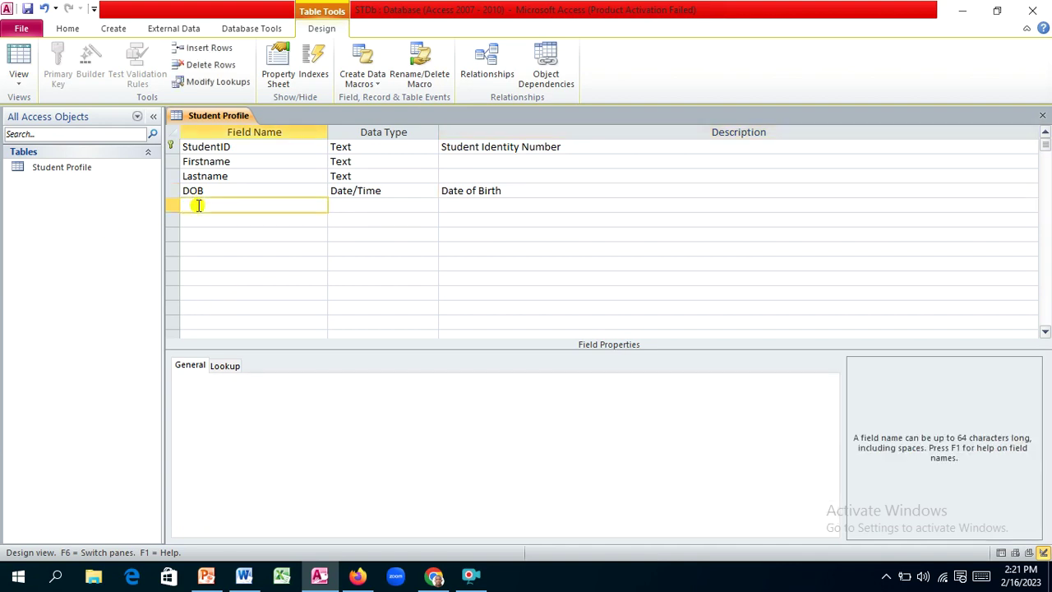
text(Gender)
key(Tab)
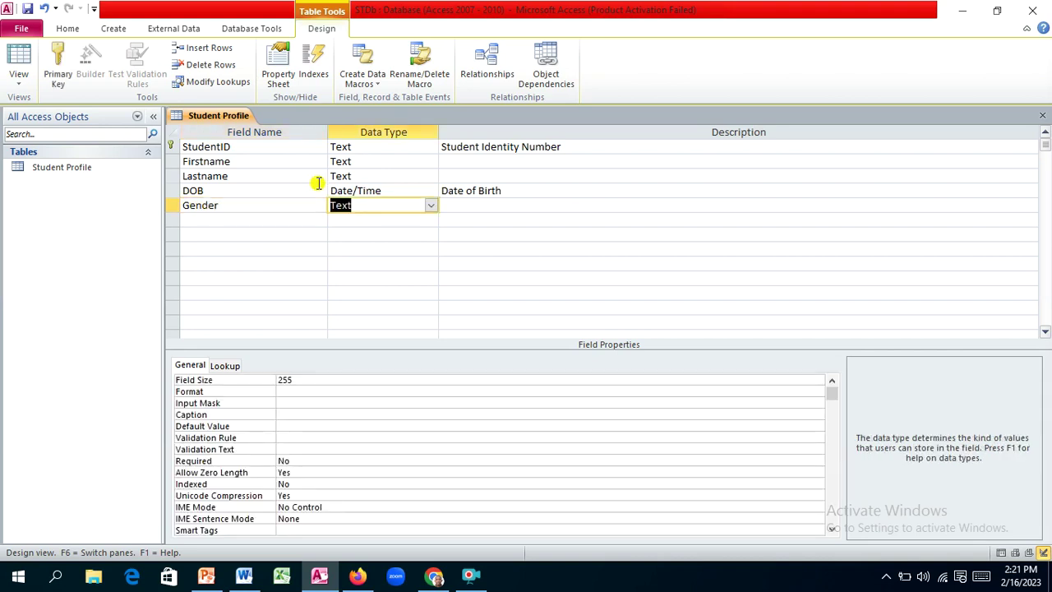
click(431, 206)
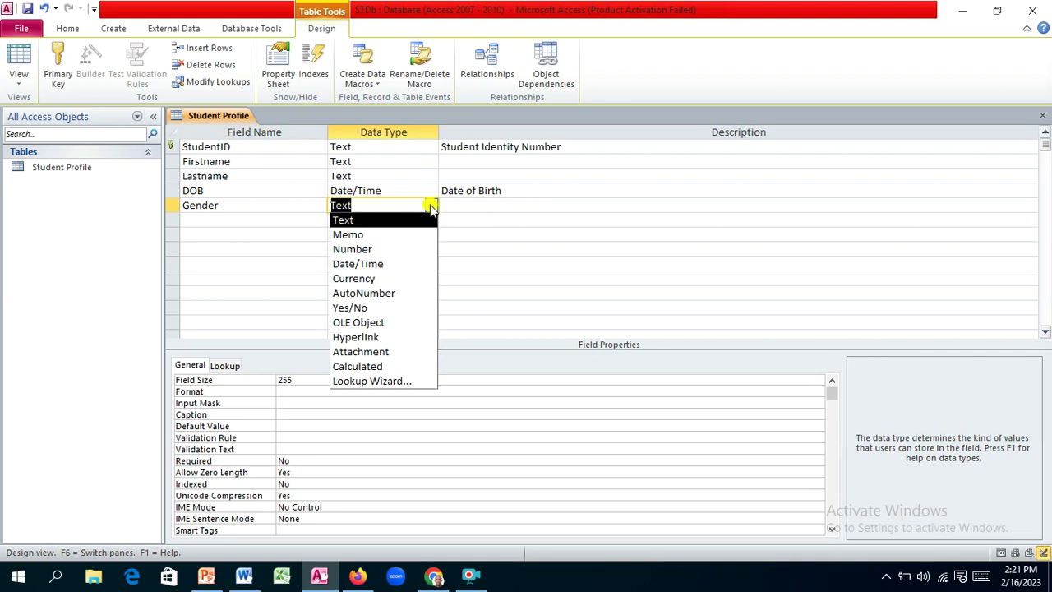
click(408, 382)
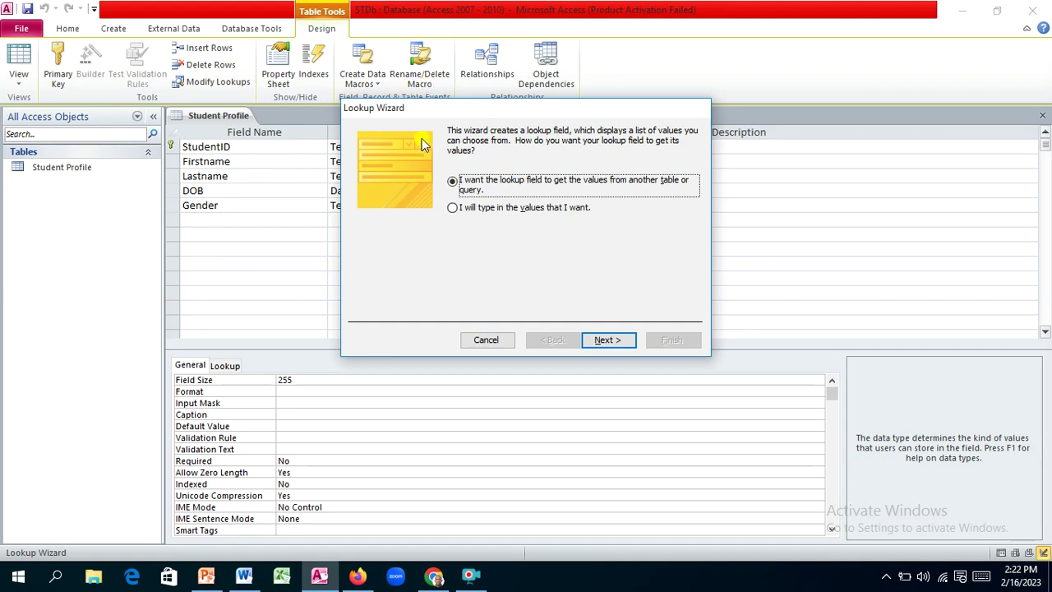
Step: In the Lookup Wizard, choose to type values and enter Female and Male
click(453, 212)
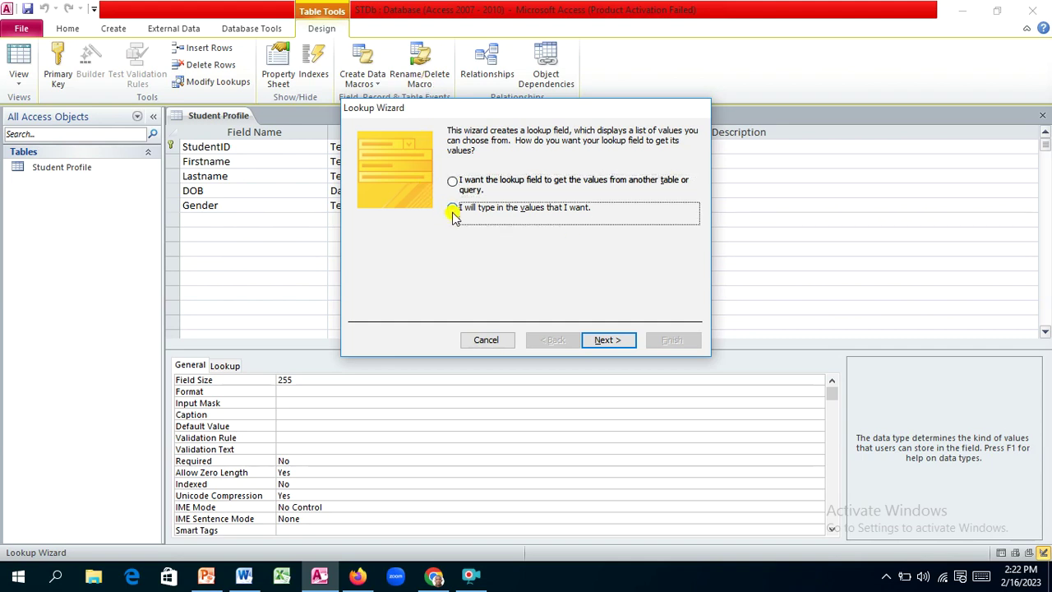
click(609, 340)
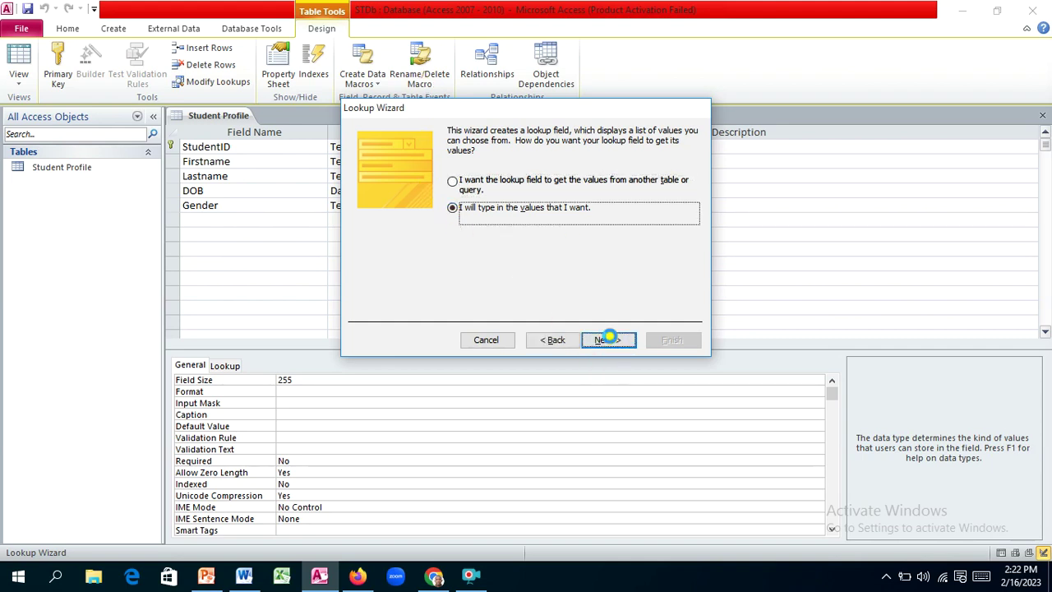
click(380, 225)
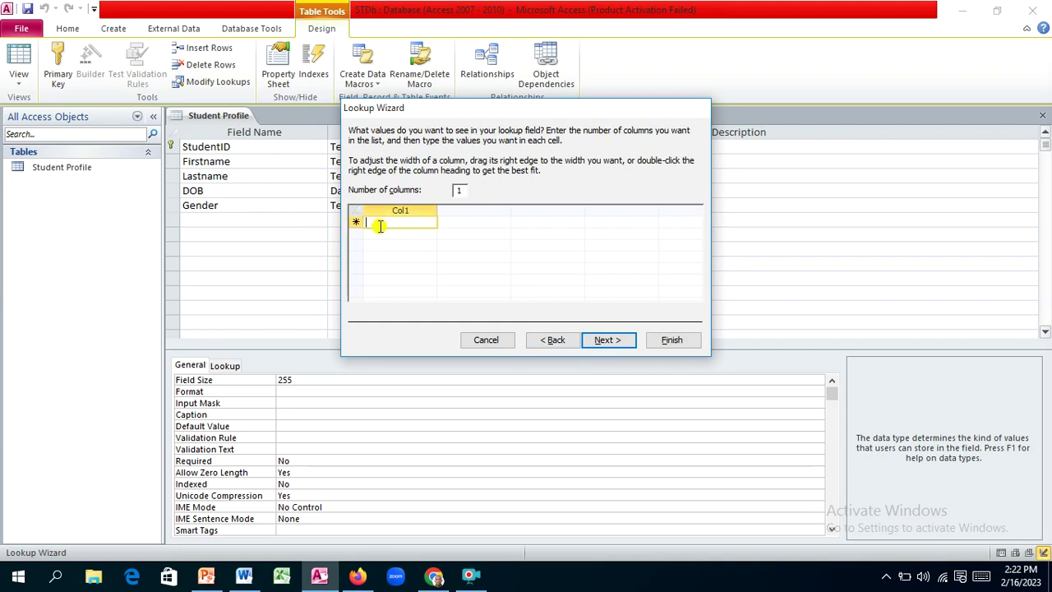
text(Fe)
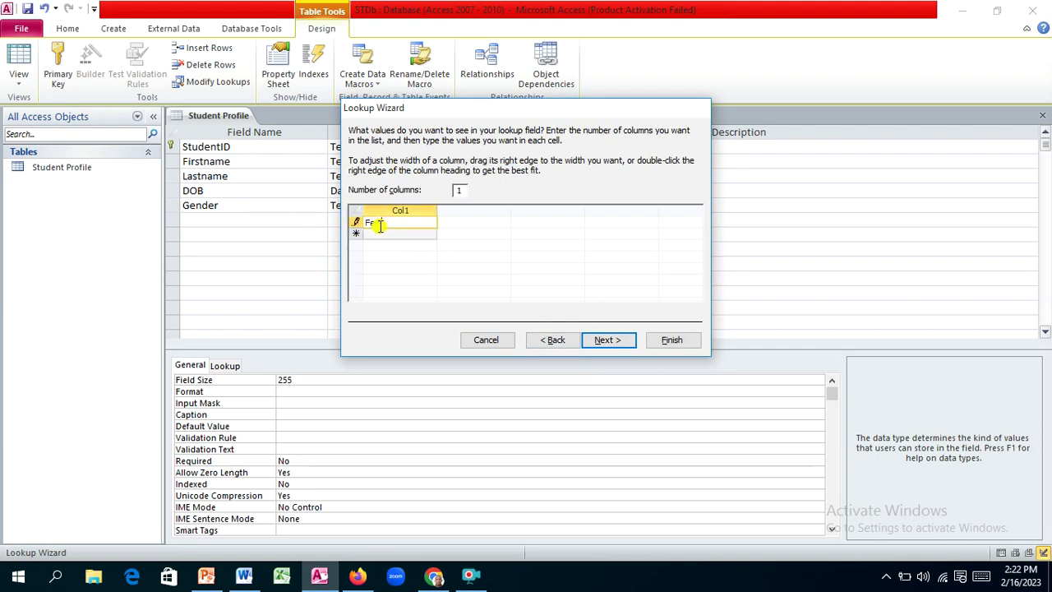
text(males)
key(Return)
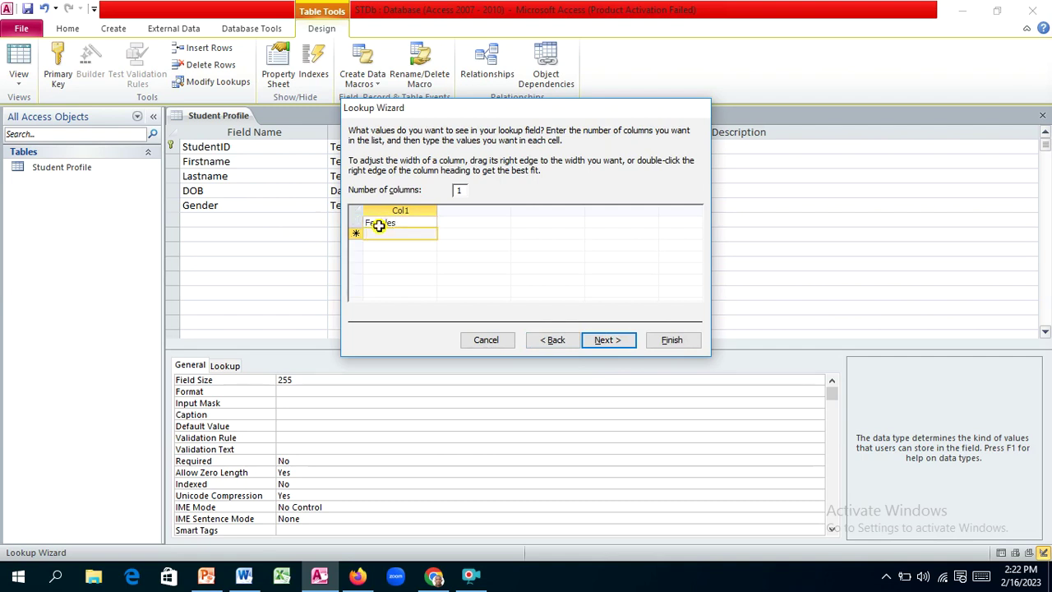
text(Male)
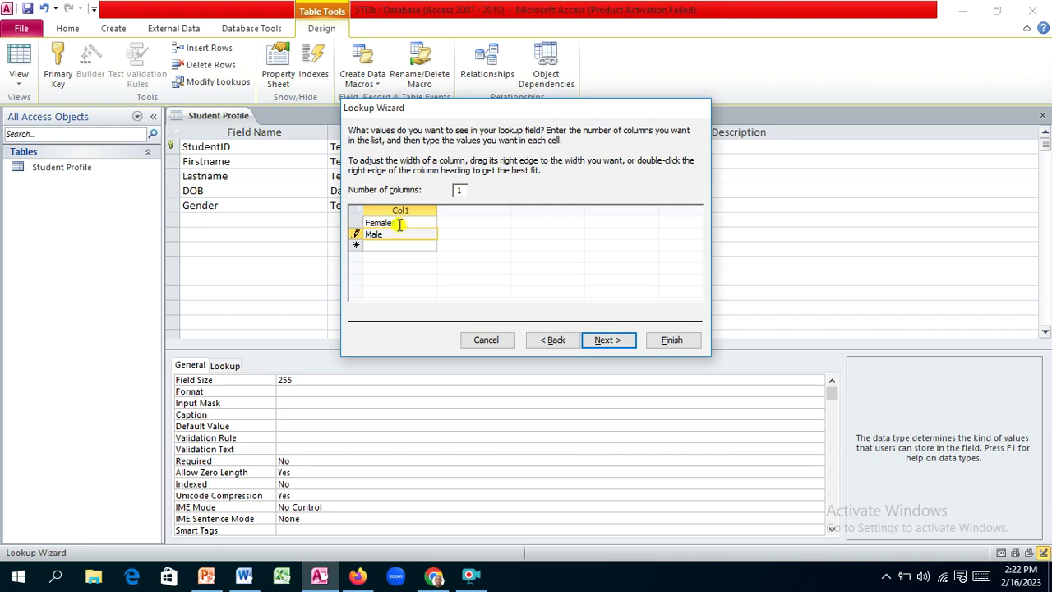
click(401, 223)
key(BackSpace)
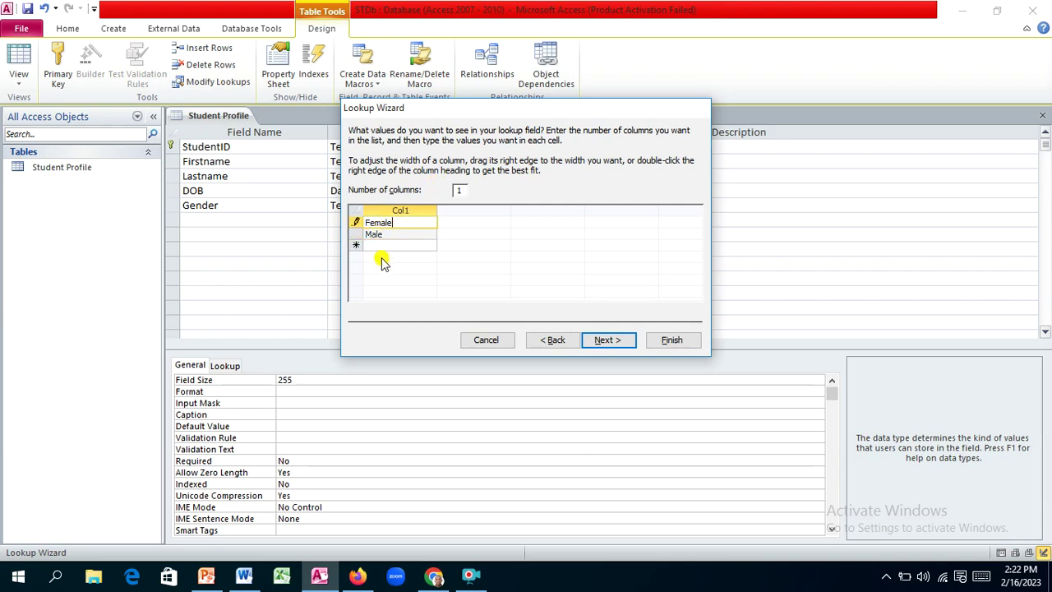
Step: Add 'Prefer not to say' as a third value and finish the wizard with label Gender
click(382, 247)
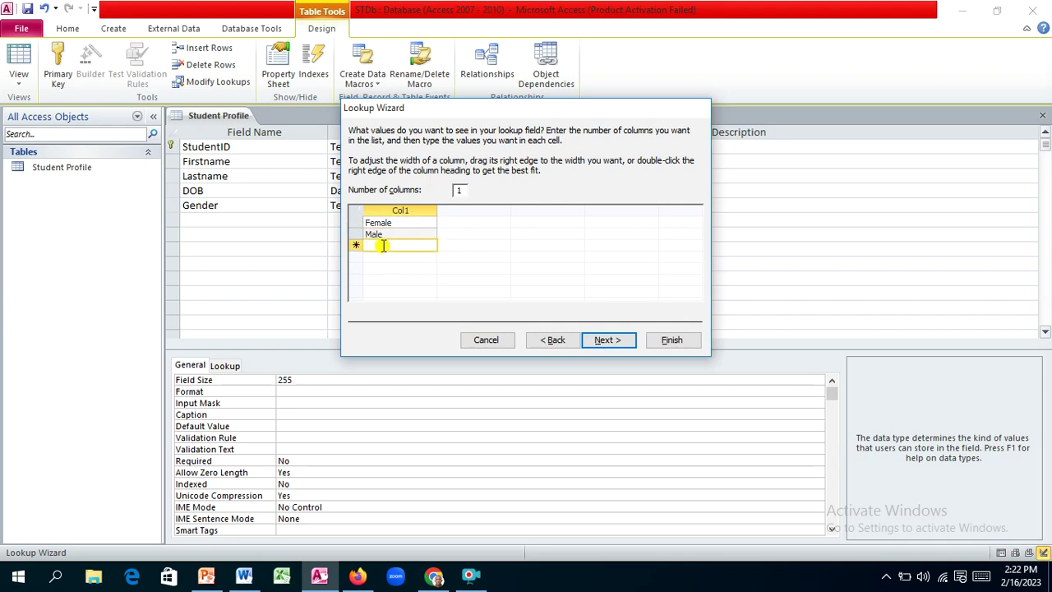
text(Pre)
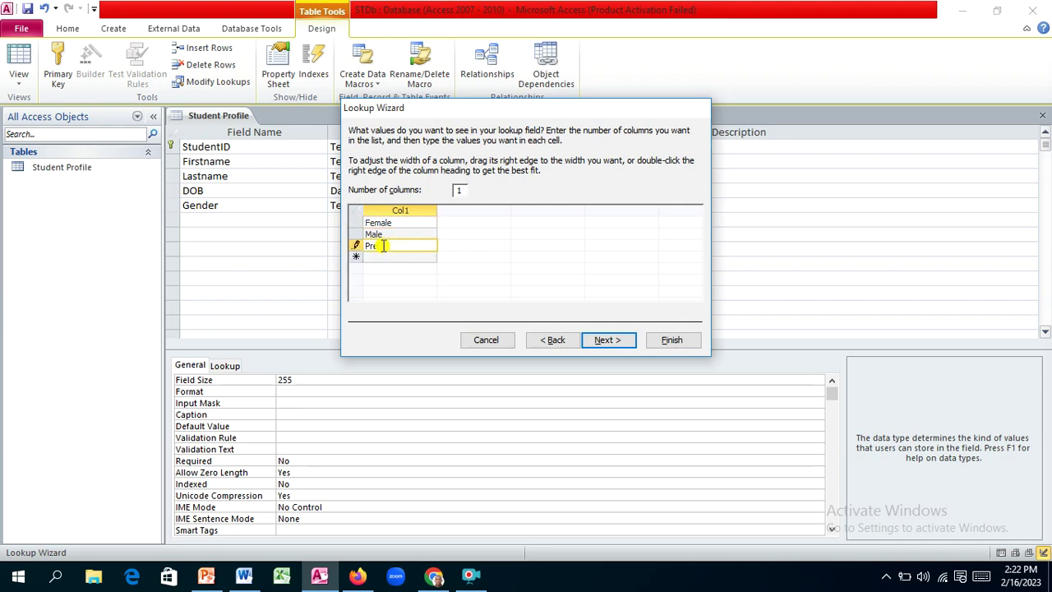
text(e)
key(BackSpace)
text(not)
text(to say)
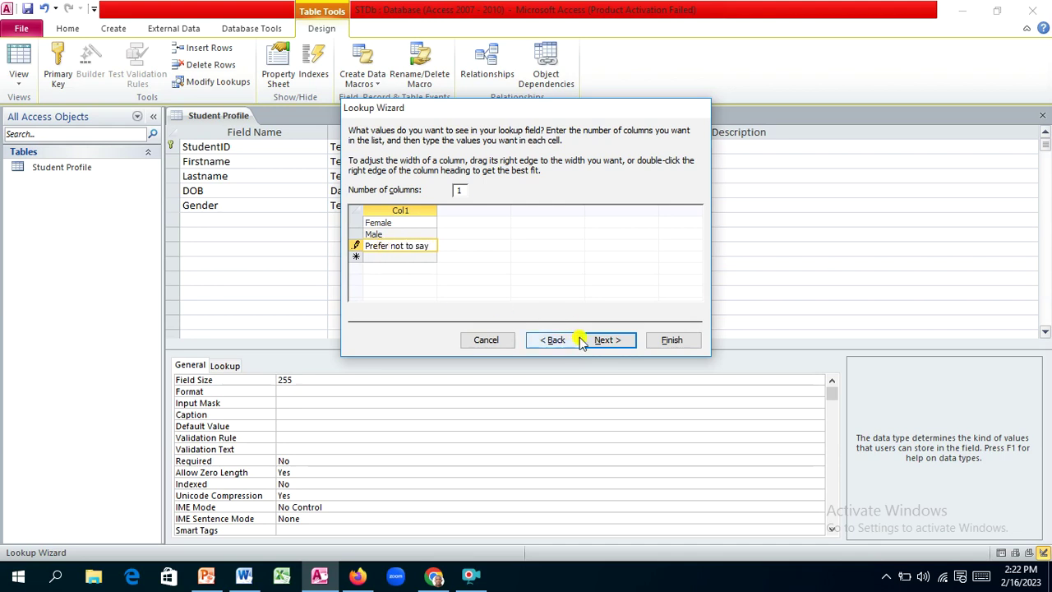
click(606, 341)
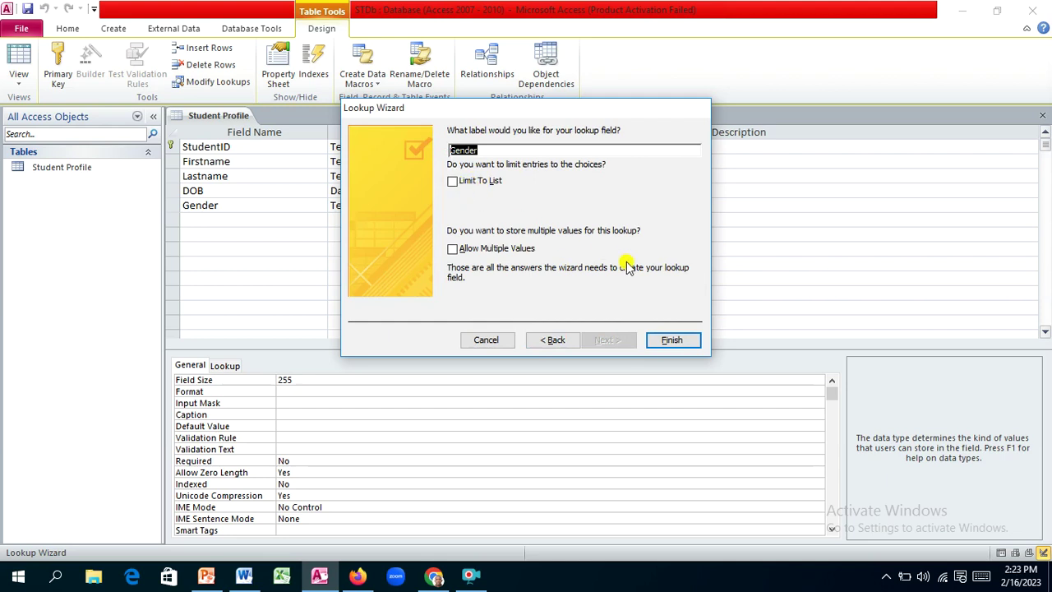
click(676, 339)
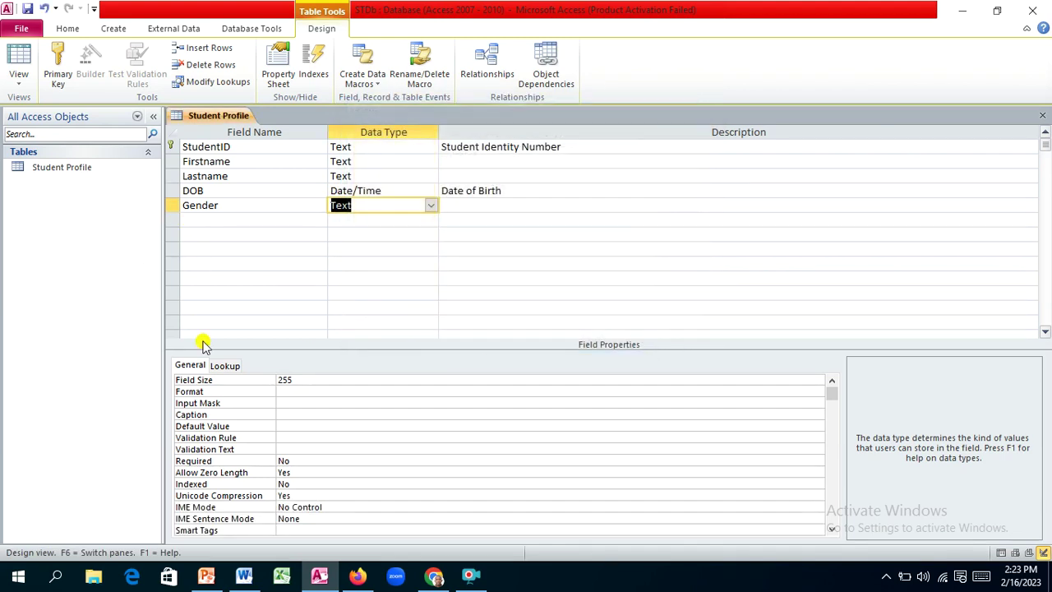
click(243, 577)
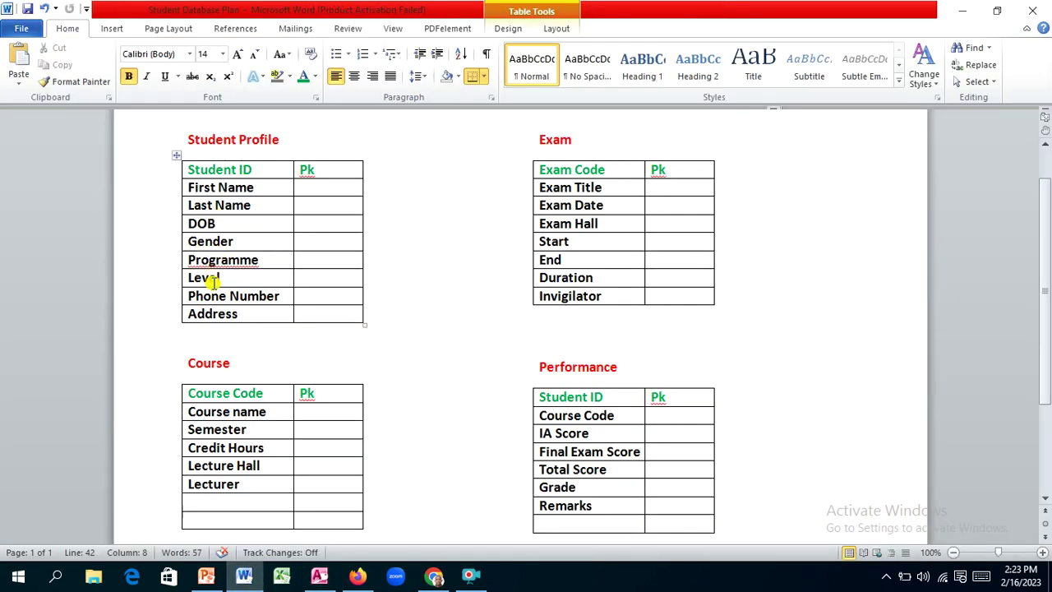
click(962, 10)
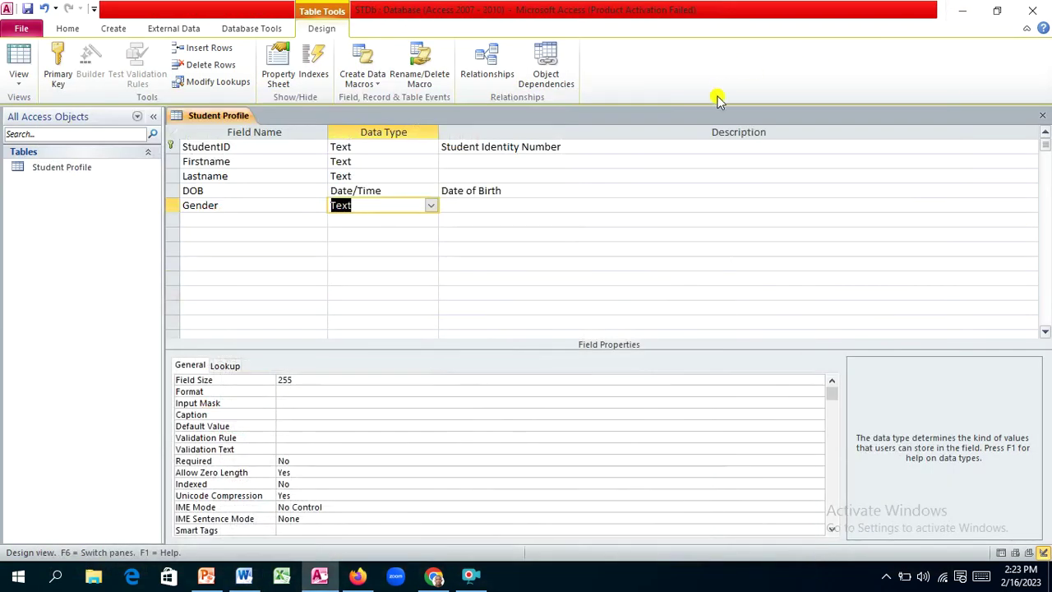
Step: Add a Programme field below Gender, keeping its data type as Text
click(231, 215)
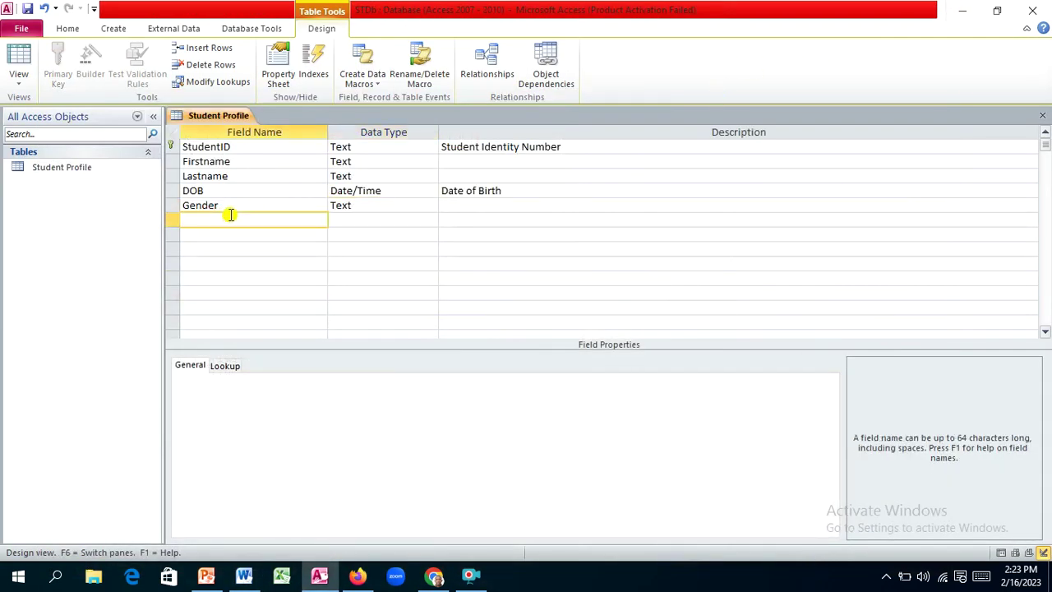
text(Programme)
key(Tab)
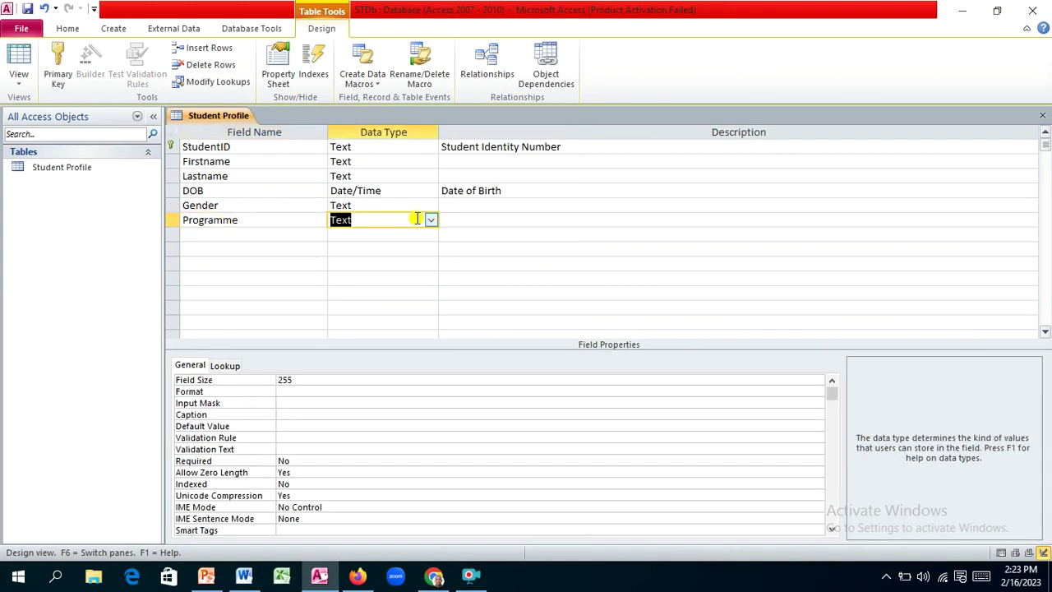
click(432, 221)
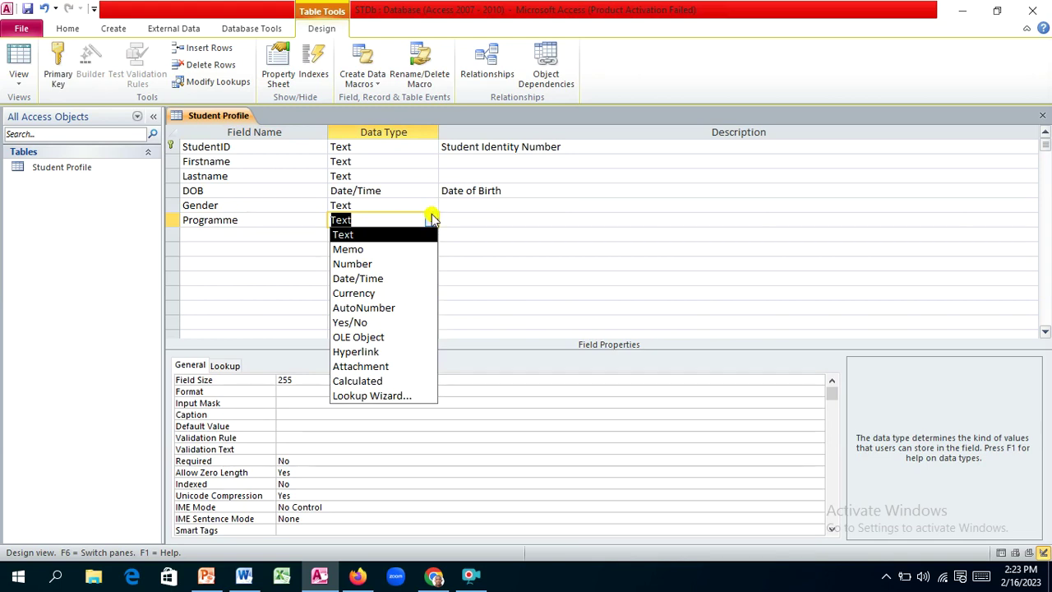
click(402, 216)
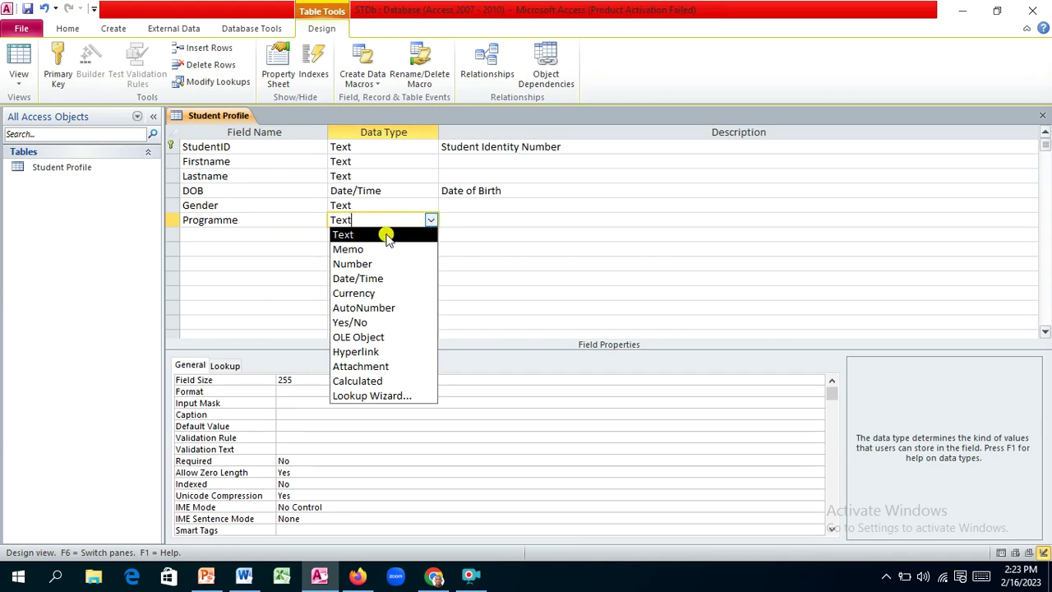
click(385, 235)
Step: Set Programme's field size to 50 and its caption to 'Programme'
click(295, 380)
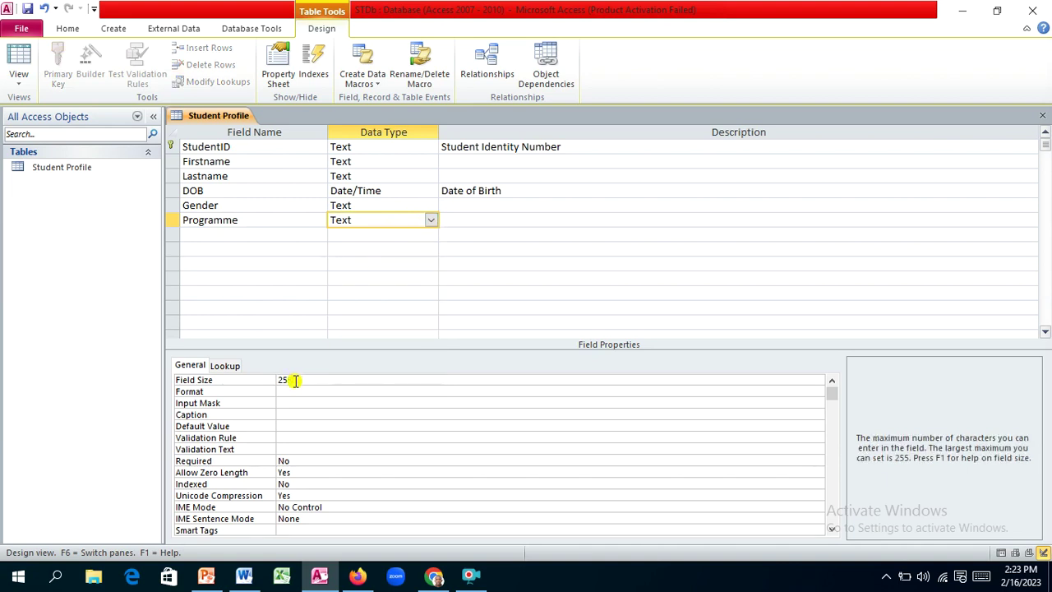
key(BackSpace)
key(BackSpace)
text(50)
click(287, 414)
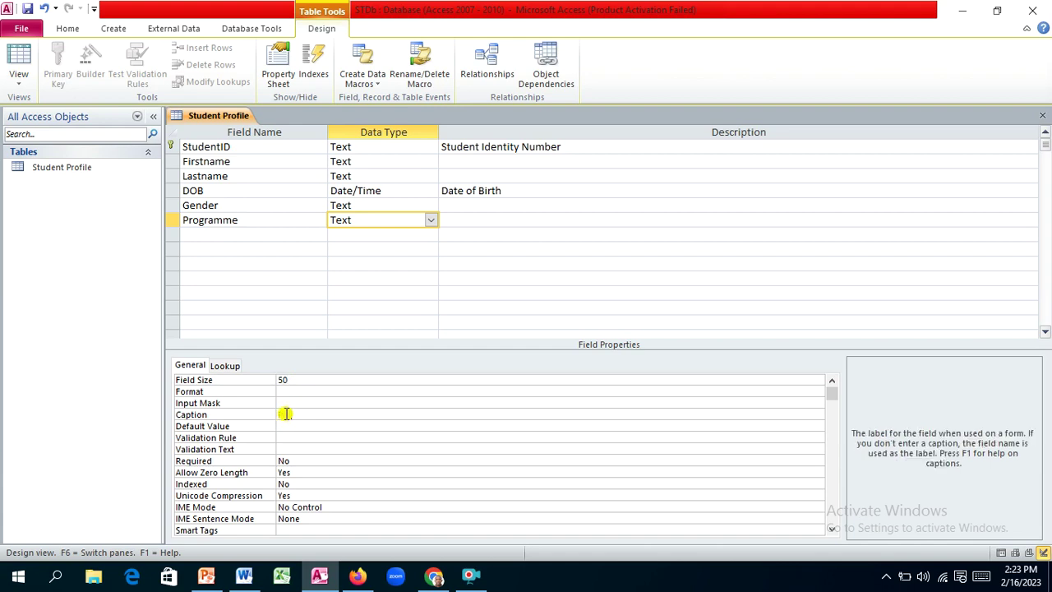
text(Programme)
click(362, 201)
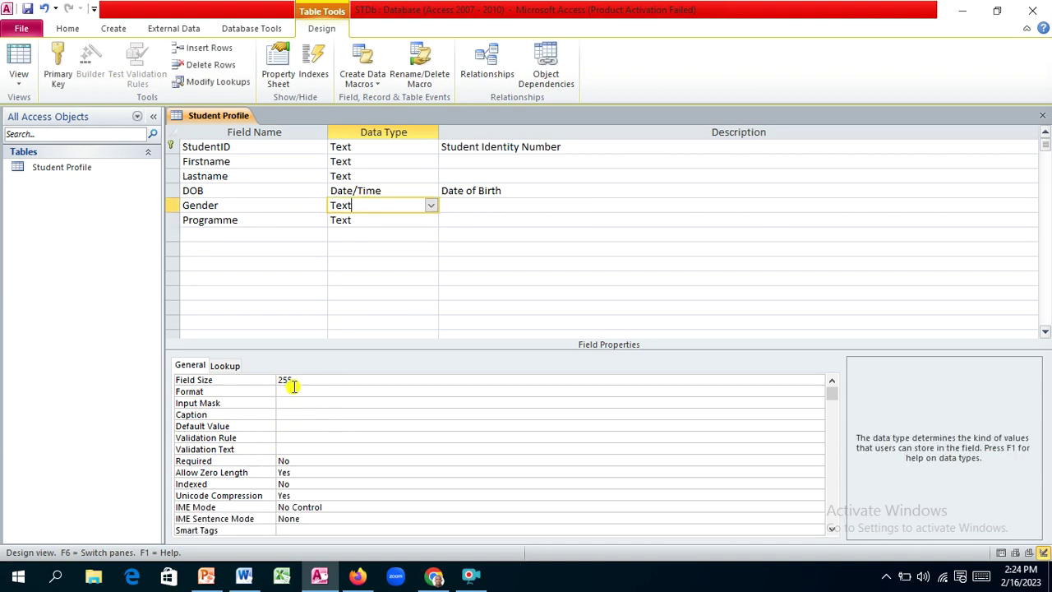
Step: Give the Gender field the caption 'Gender' and change its field size from 255 to 8
click(288, 414)
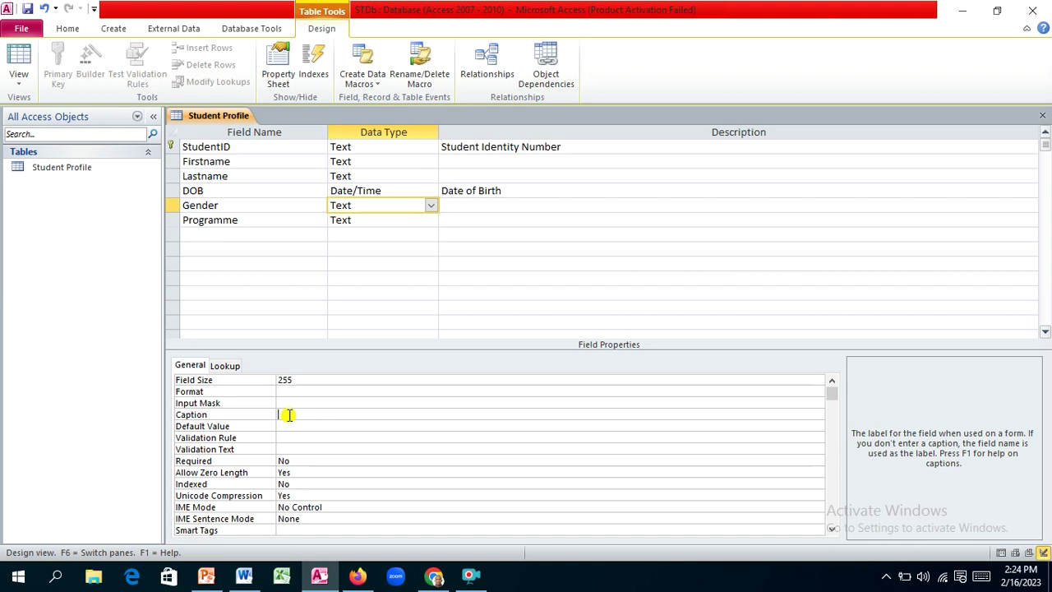
text(der)
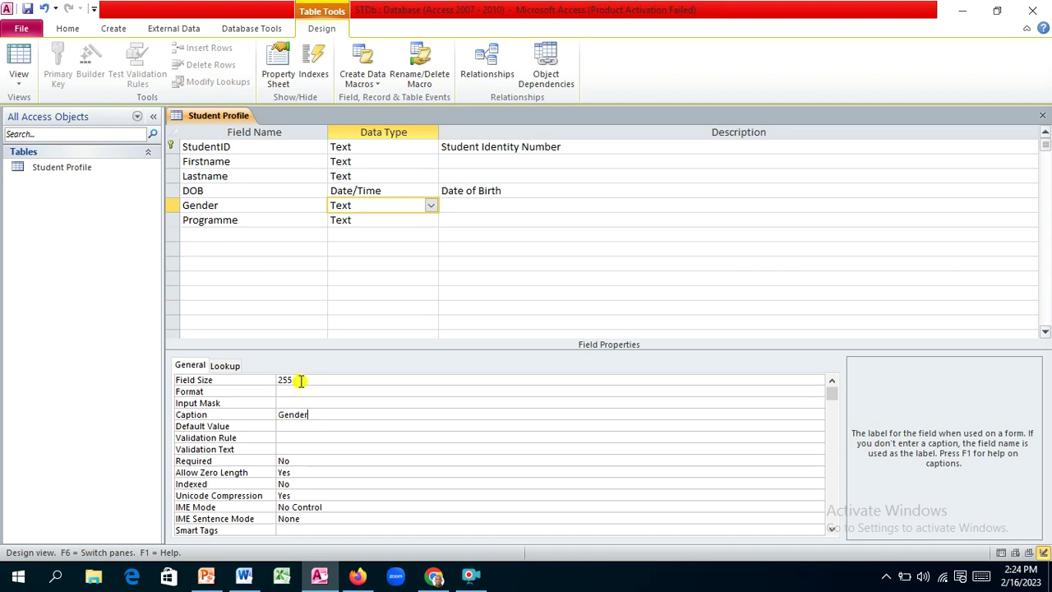
click(301, 379)
key(BackSpace)
key(BackSpace)
key(BackSpace)
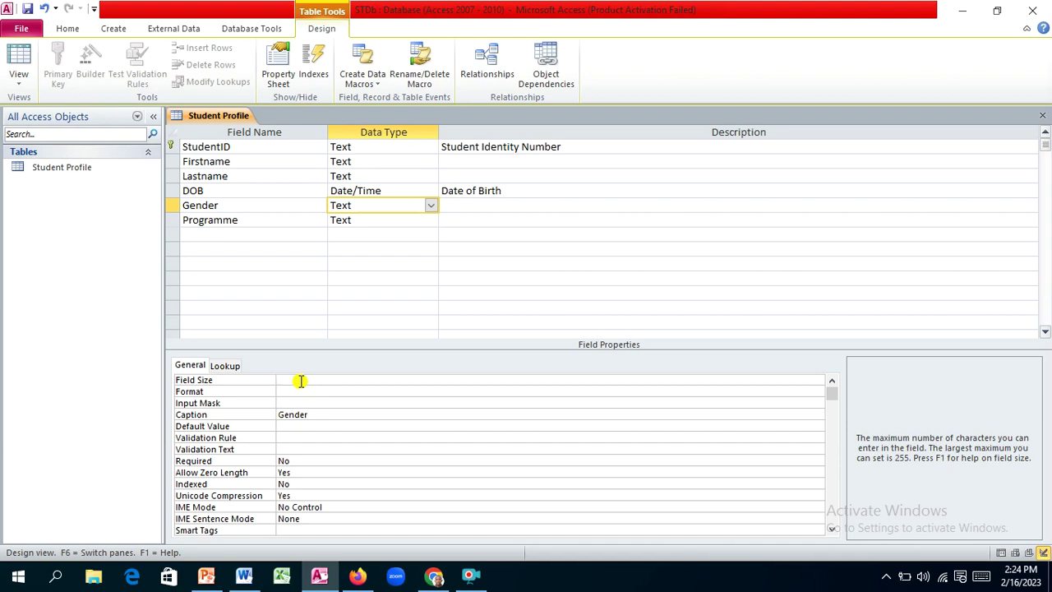
text(8)
Step: Add a Level field below Programme as a lookup with manually typed values
click(197, 236)
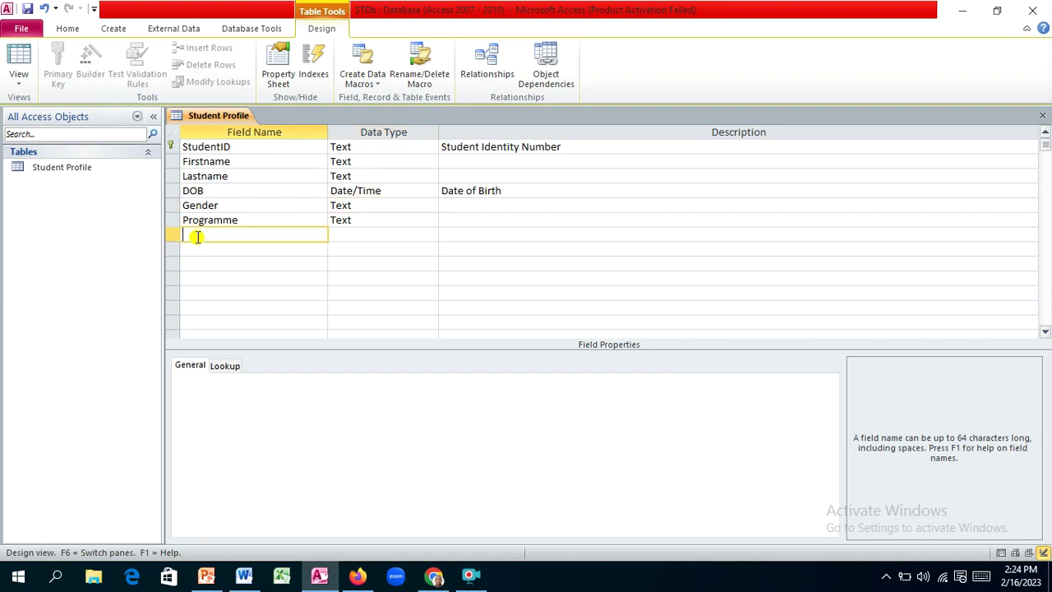
text(Leve)
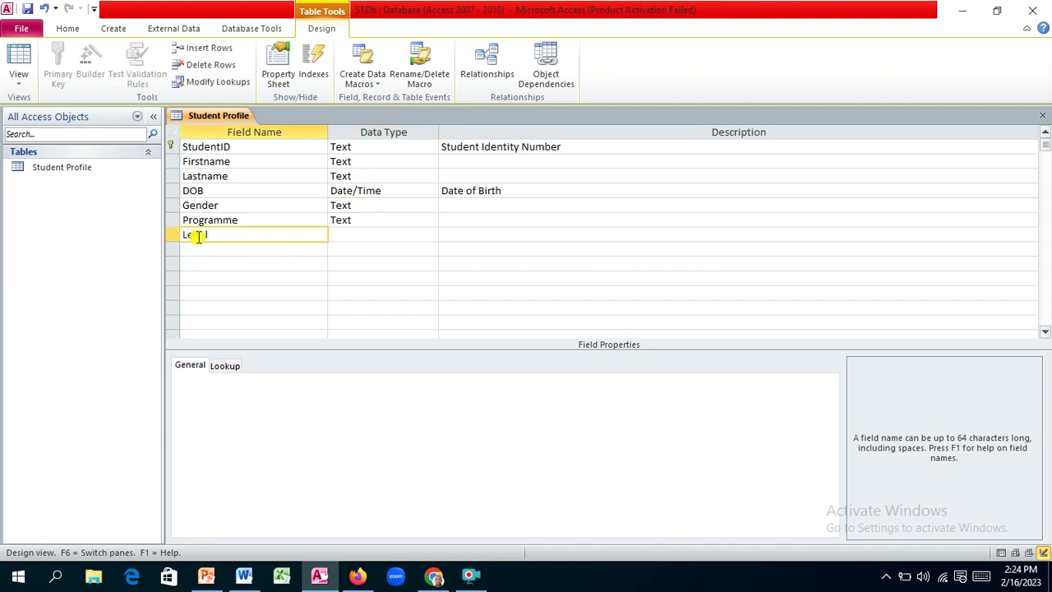
text(l)
key(Tab)
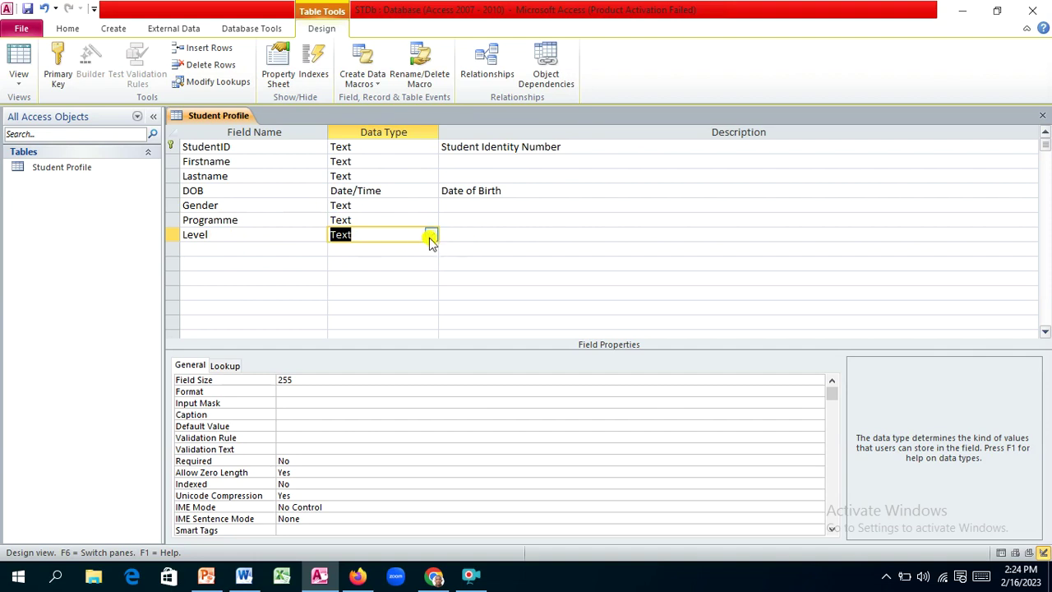
click(431, 236)
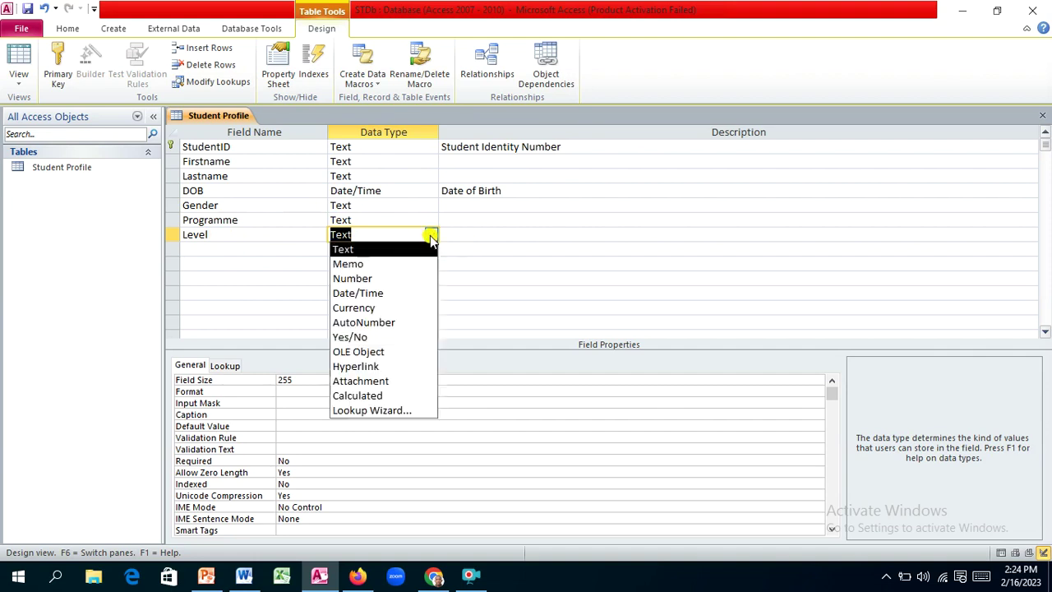
click(399, 413)
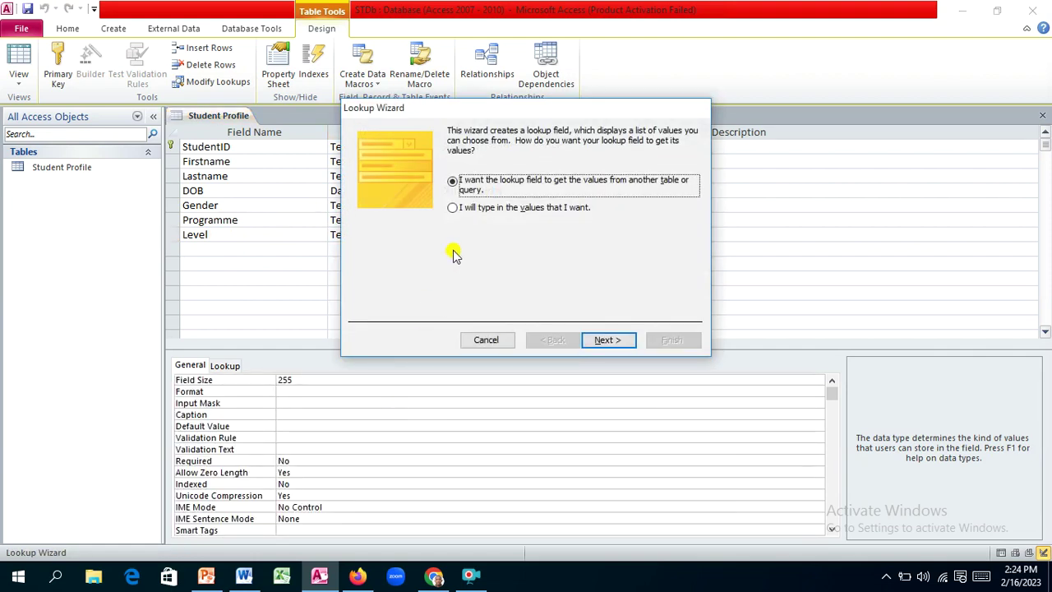
click(453, 210)
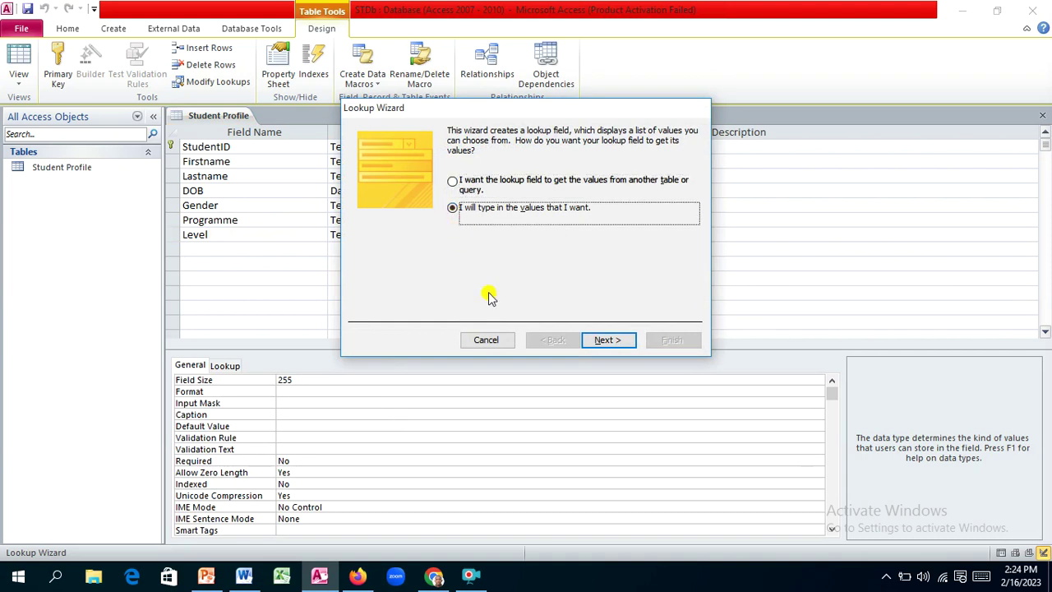
click(606, 340)
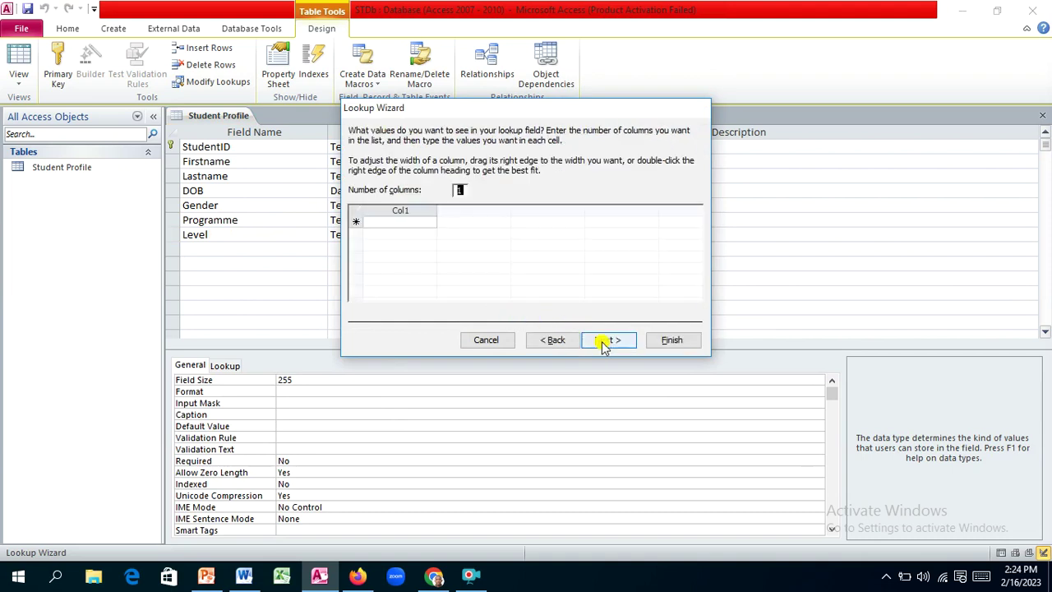
Step: Enter lookup values 100, 200, 300, 400, 600, 700 and finish the wizard keeping label Level
click(380, 221)
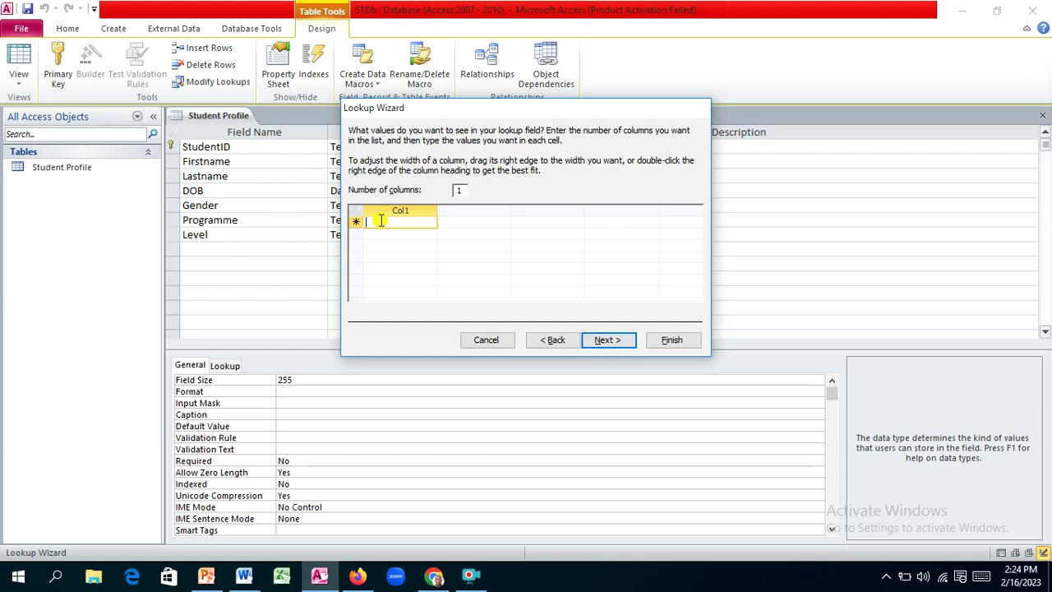
text(10)
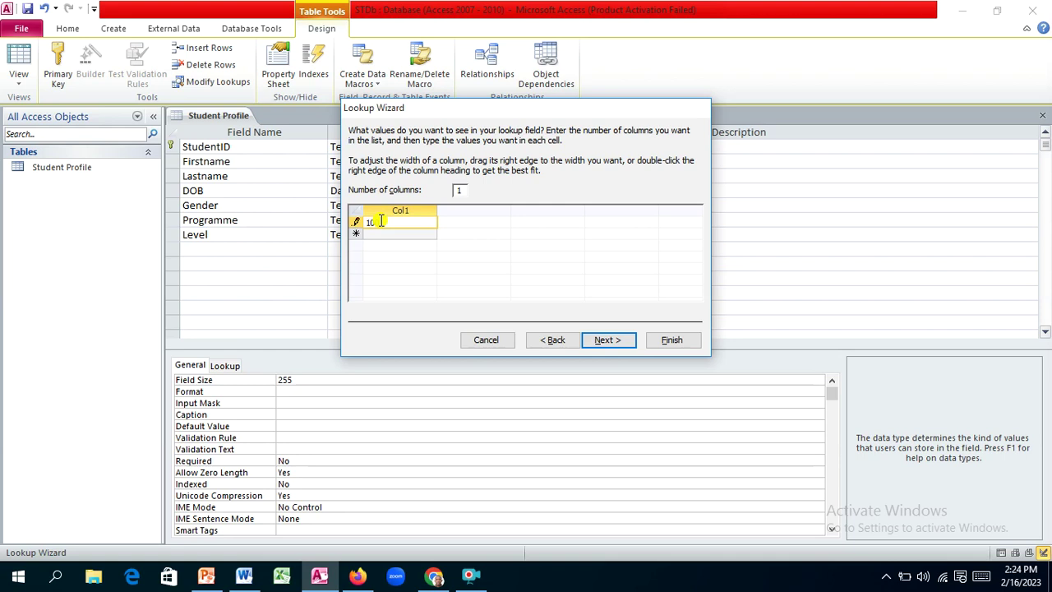
key(Return)
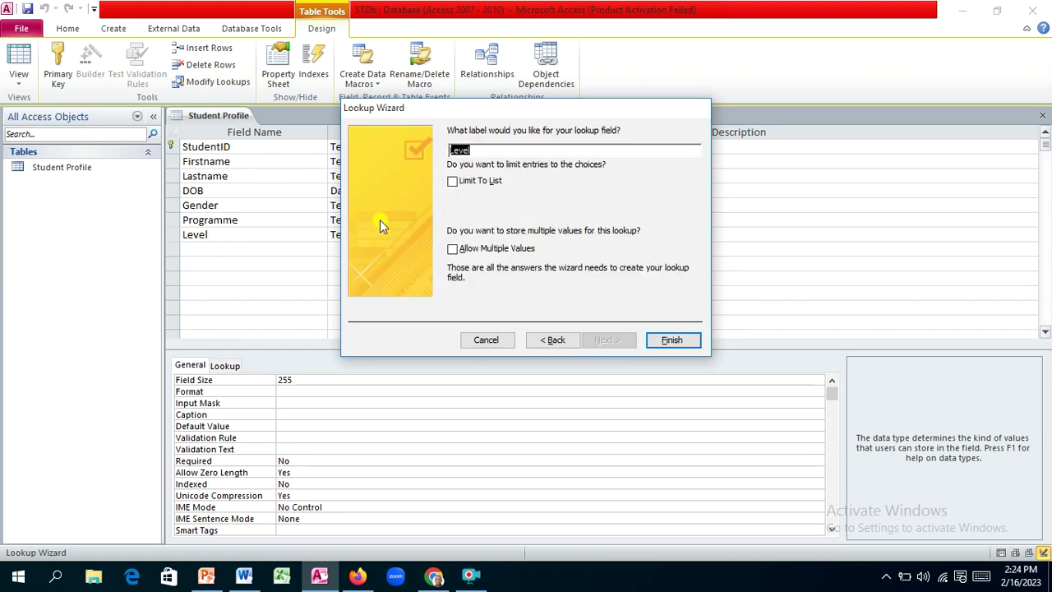
click(552, 340)
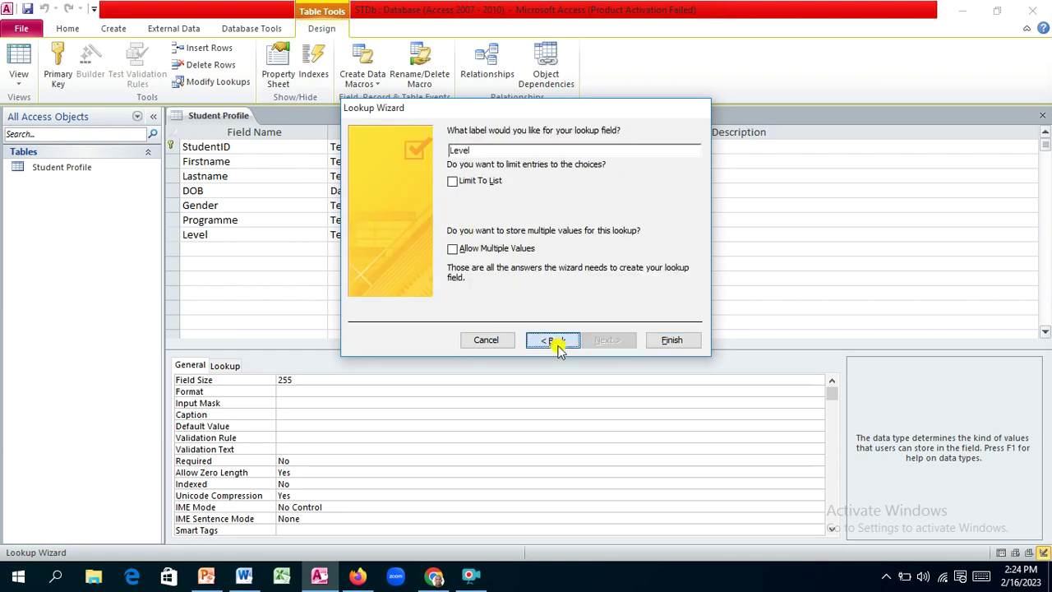
click(380, 235)
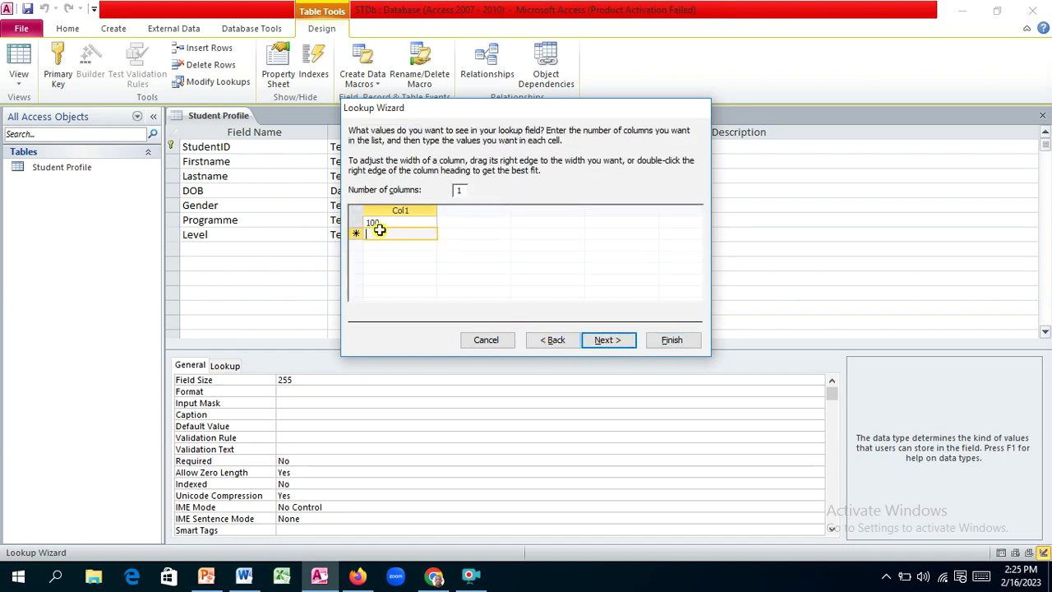
text(200)
key(Return)
text(300)
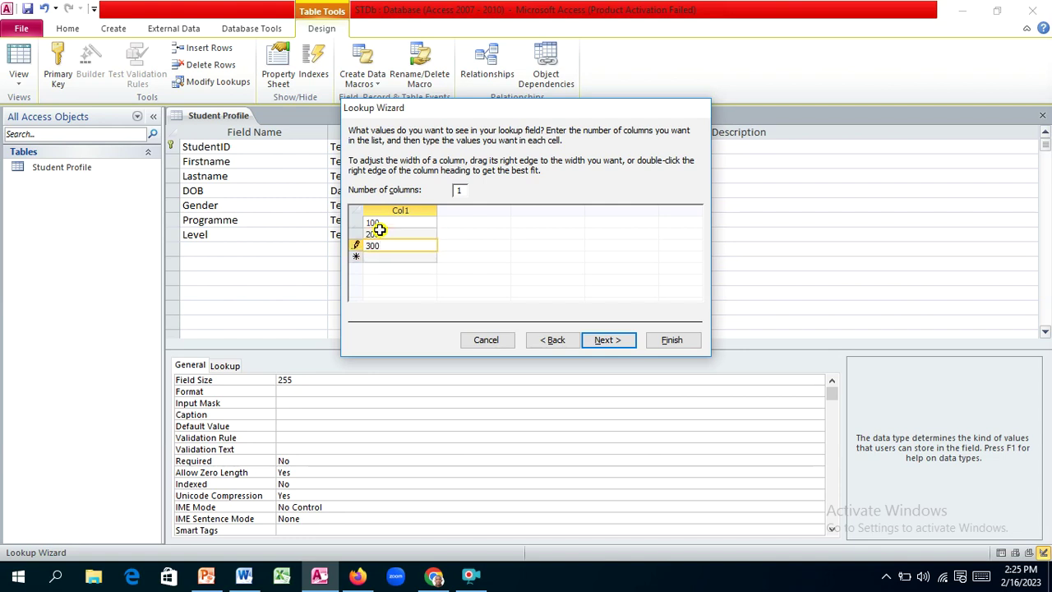
key(Return)
text(400)
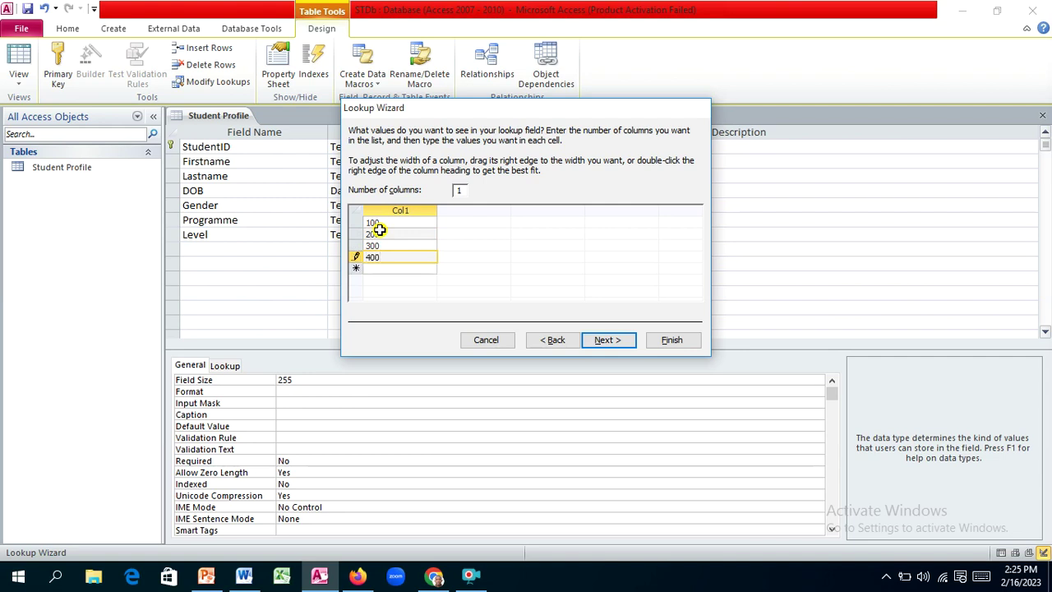
key(Return)
text(600)
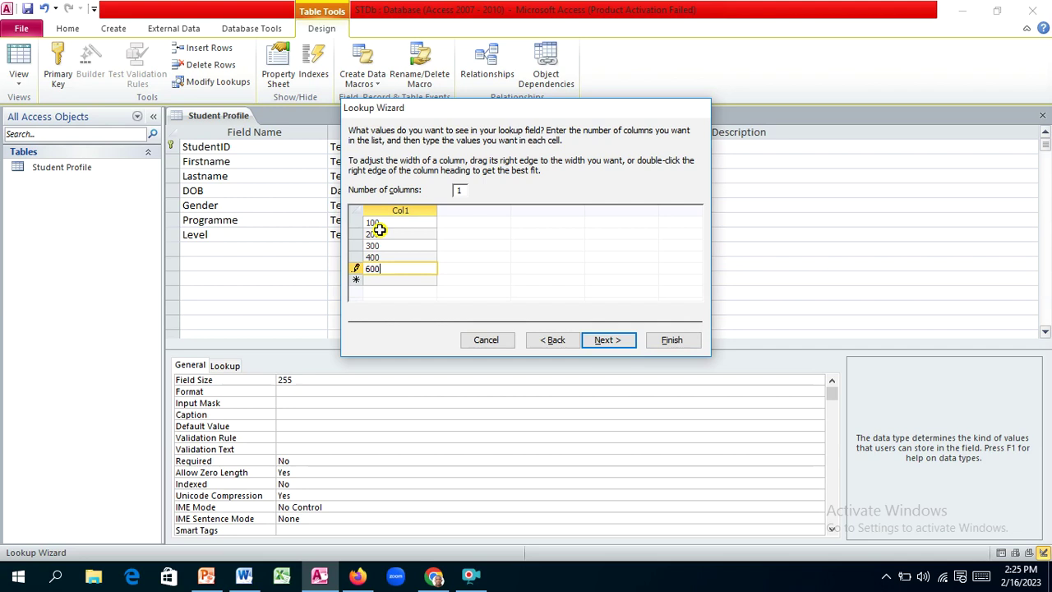
key(Return)
text(700)
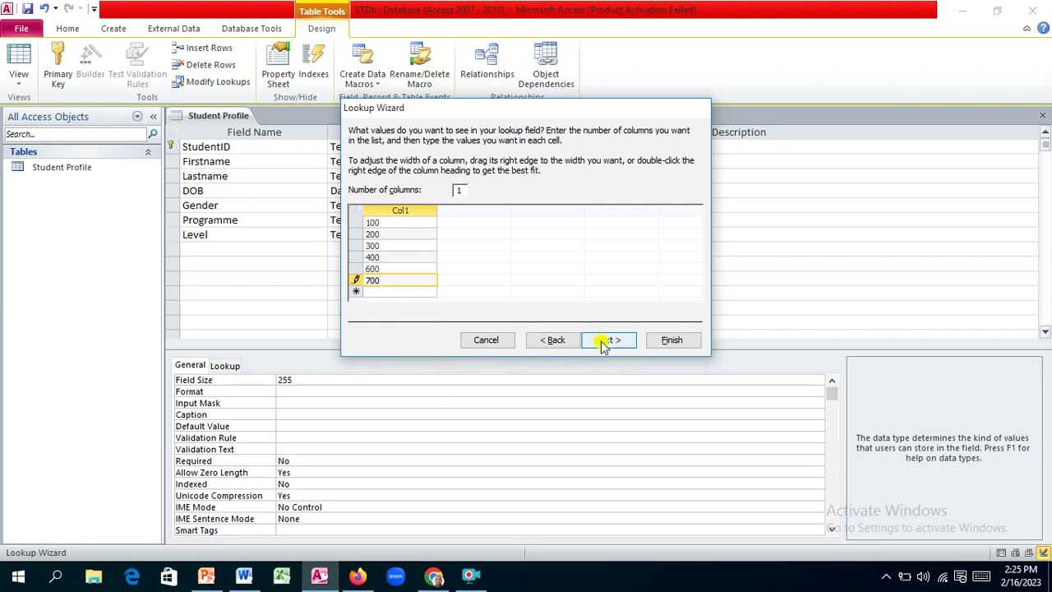
click(602, 340)
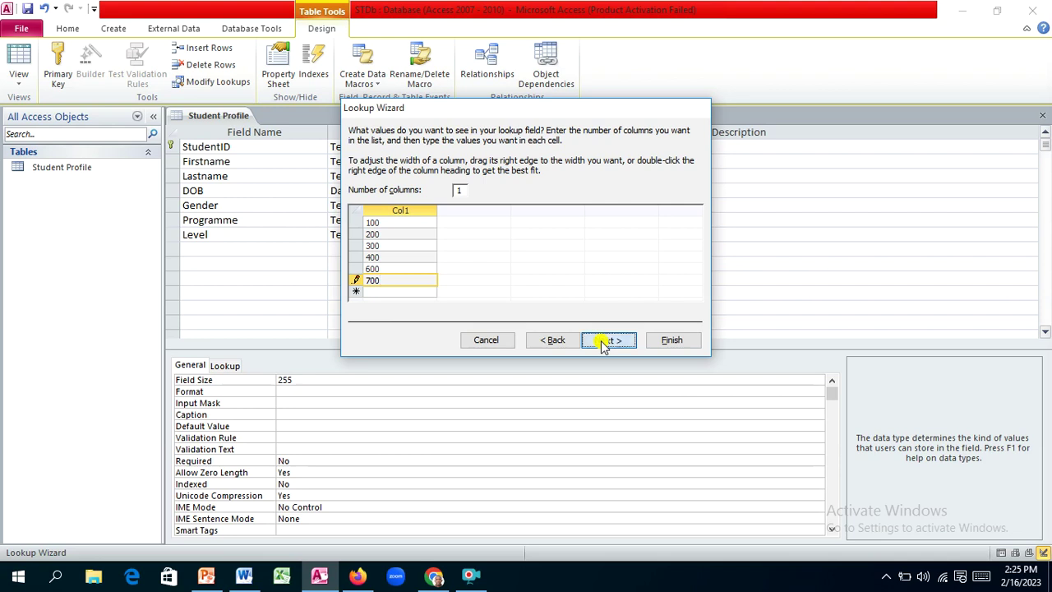
click(670, 341)
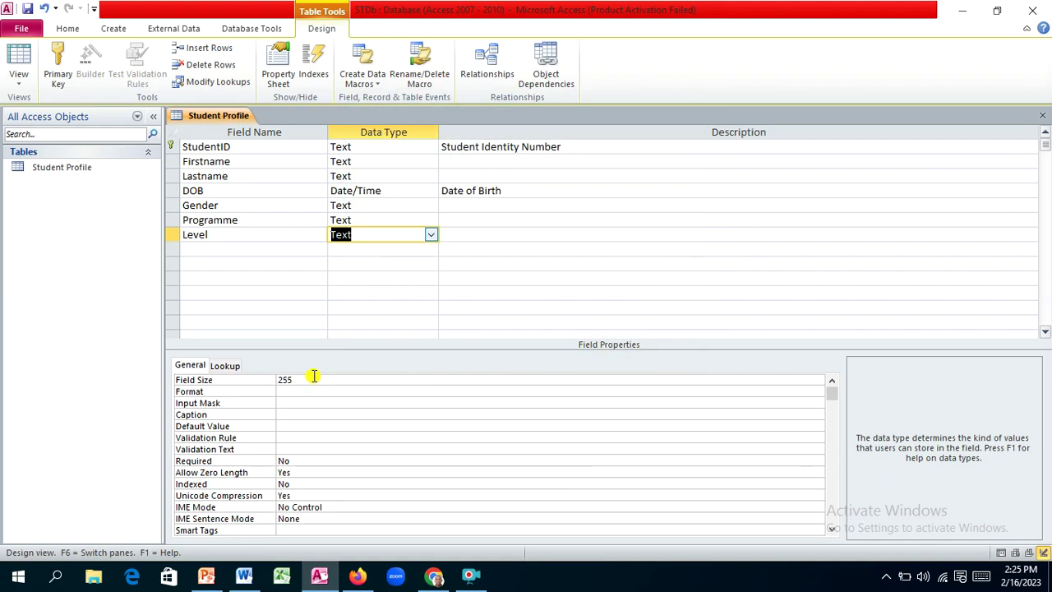
Step: Change Level's field size from 255 to 5, caption it 'Level', then go to the empty row below
click(305, 378)
drag(306, 378, 277, 380)
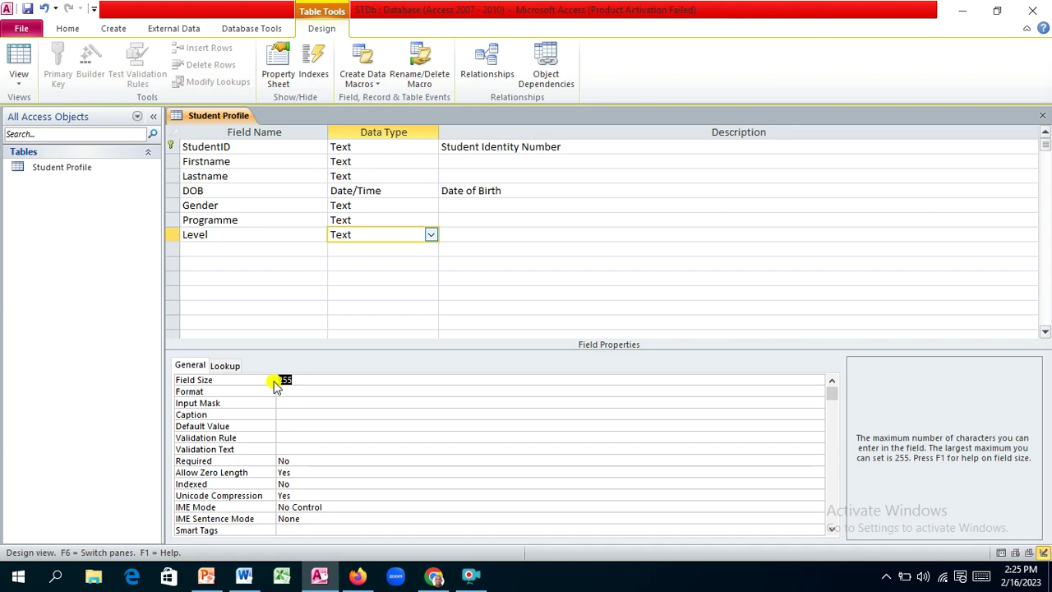
key(BackSpace)
click(304, 413)
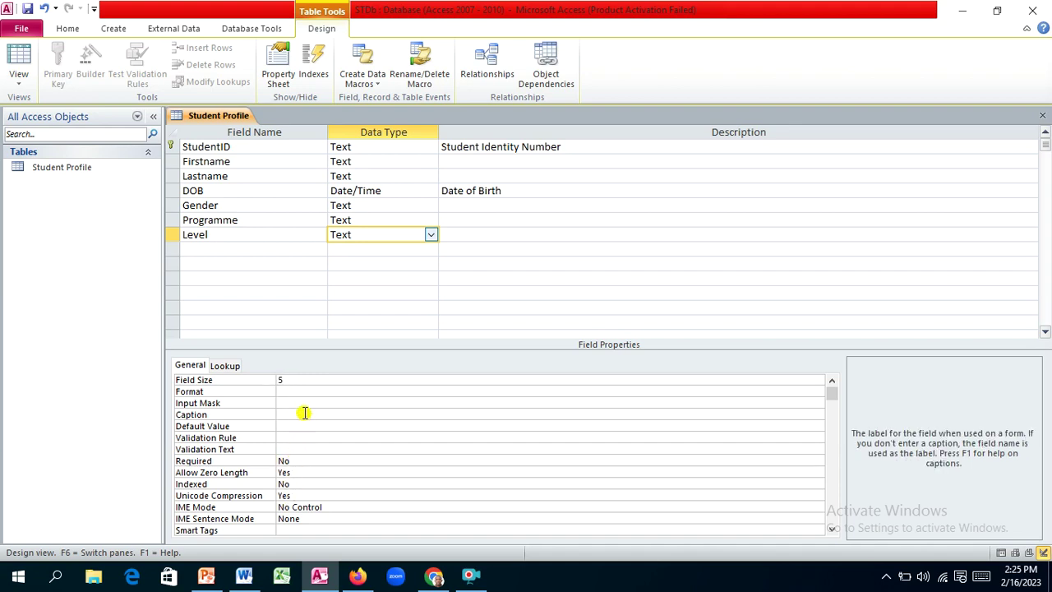
text(Level)
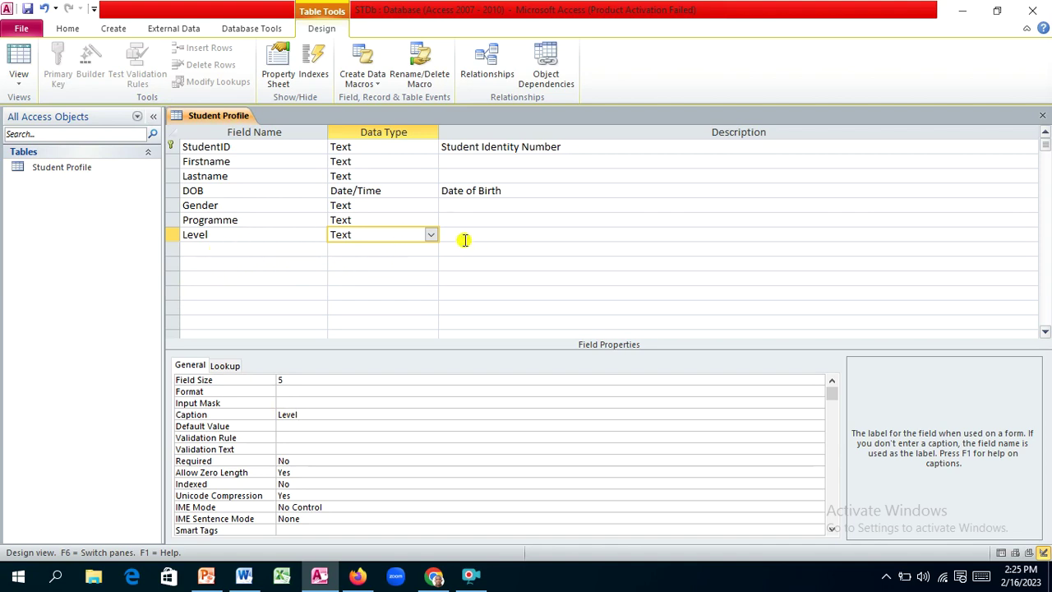
key(Return)
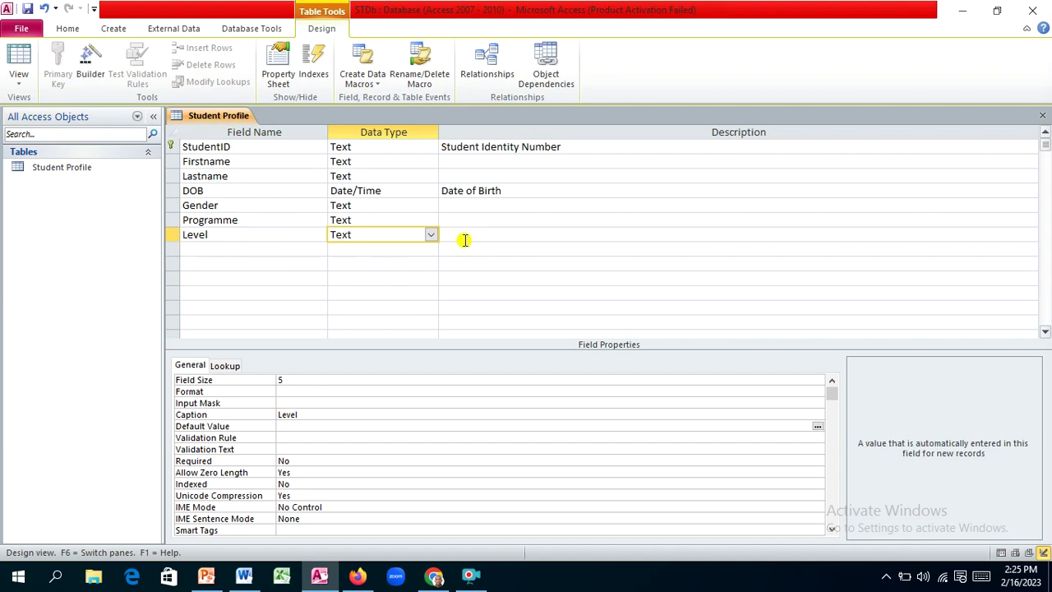
click(465, 235)
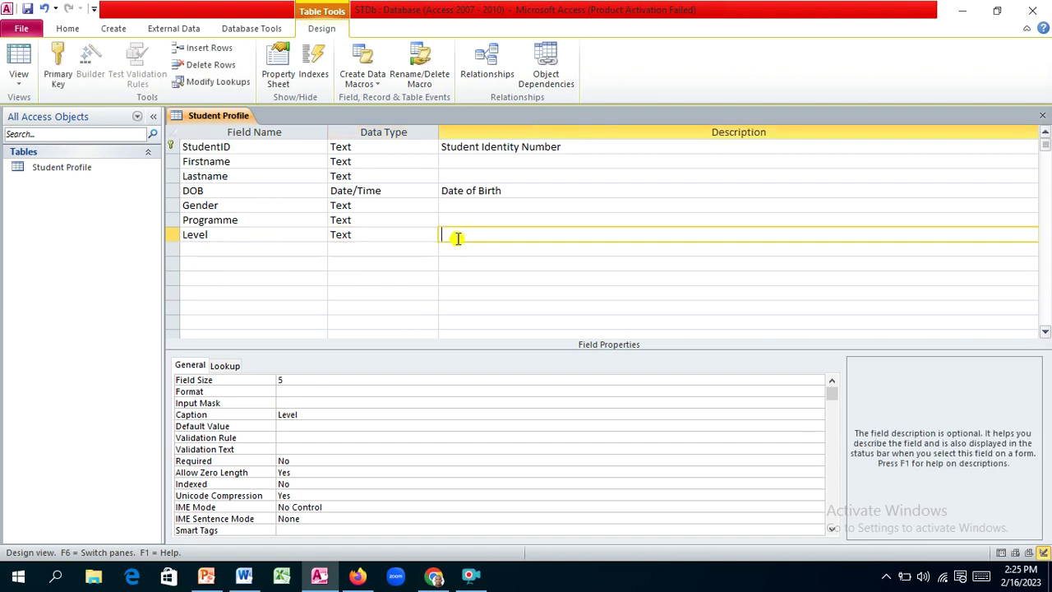
click(216, 248)
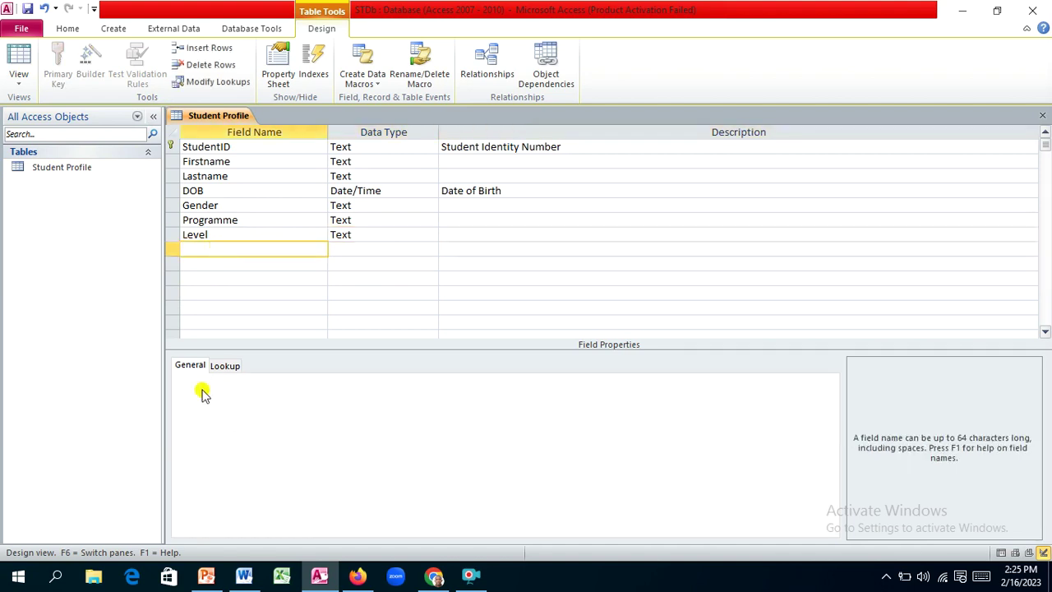
Step: Check the table plan in Word, then name the new field Phone_no
click(250, 578)
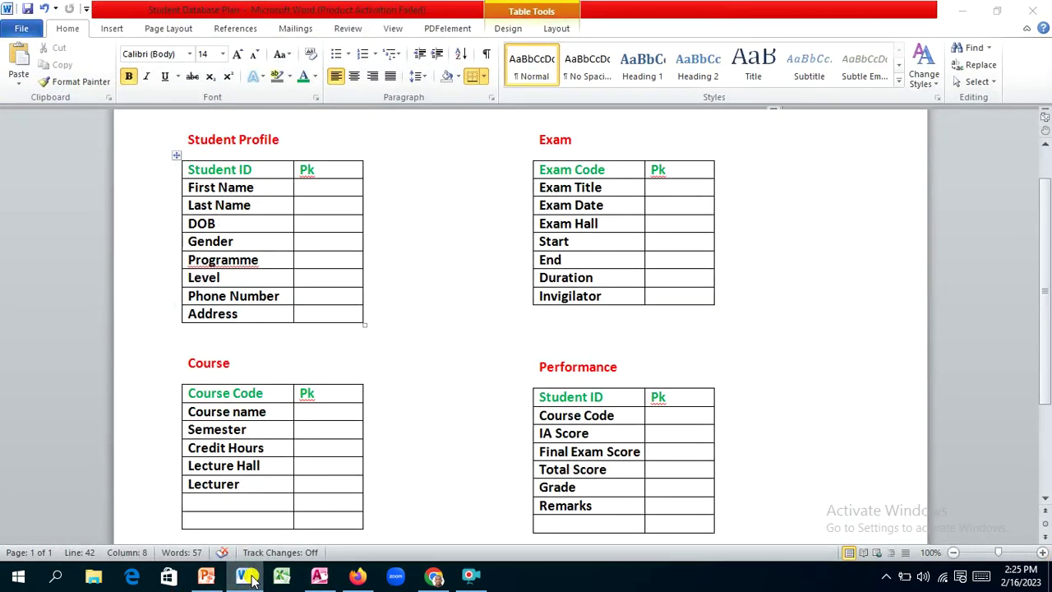
click(247, 578)
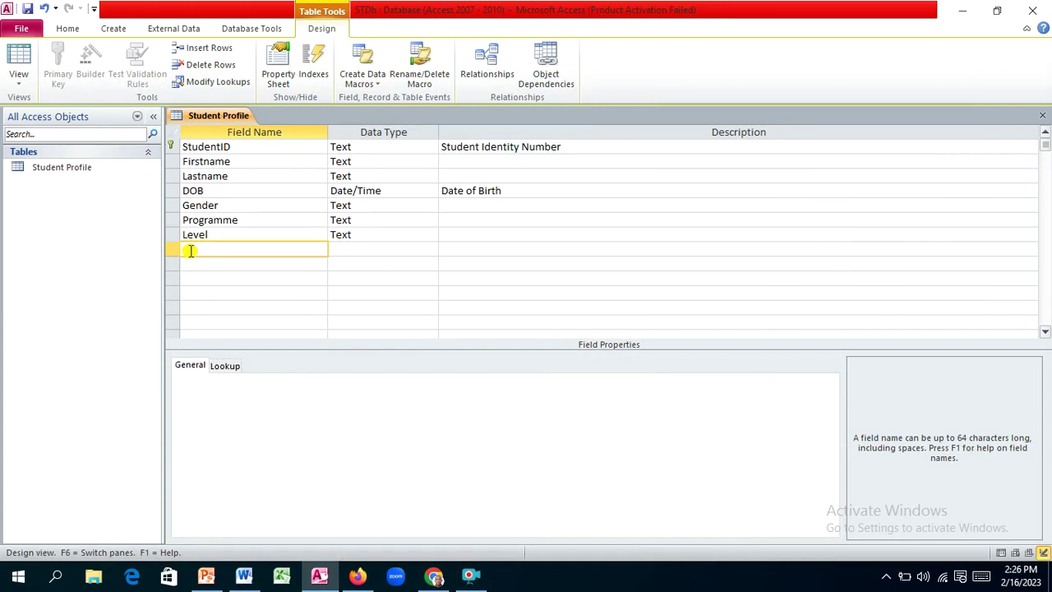
text(Phonenumber)
key(Tab)
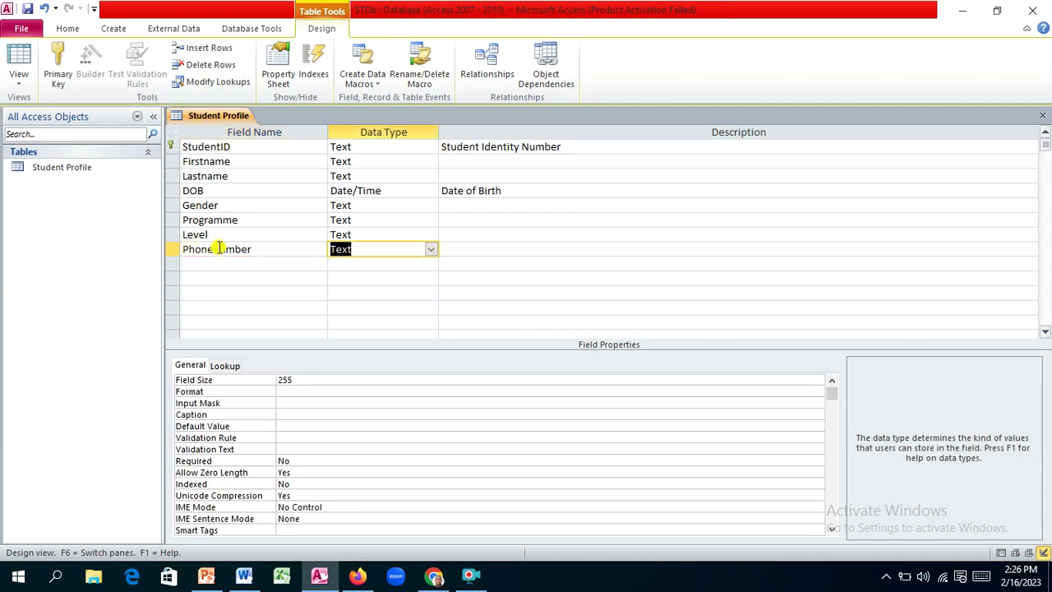
click(218, 248)
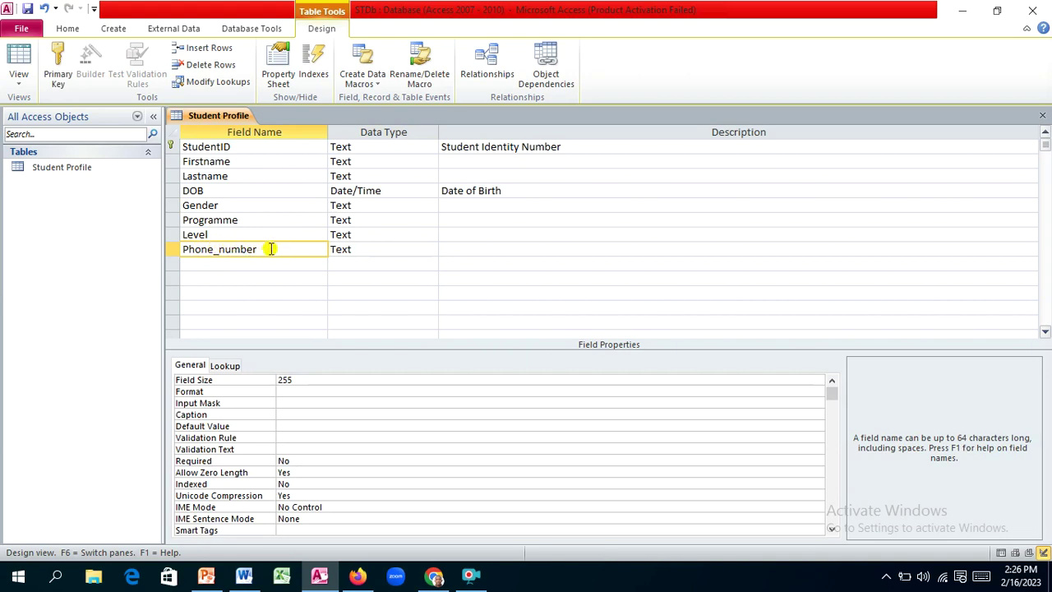
key(BackSpace)
key(BackSpace)
key(BackSpace)
key(BackSpace)
key(BackSpace)
text(o)
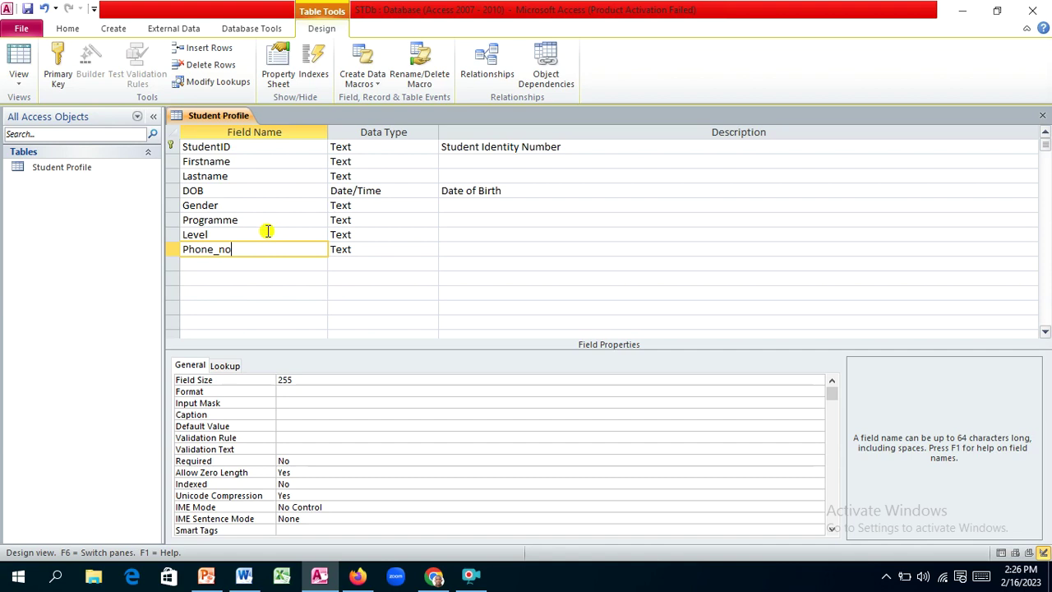
Step: Keep Text as Phone_no's data type and select its 255 field size
click(363, 249)
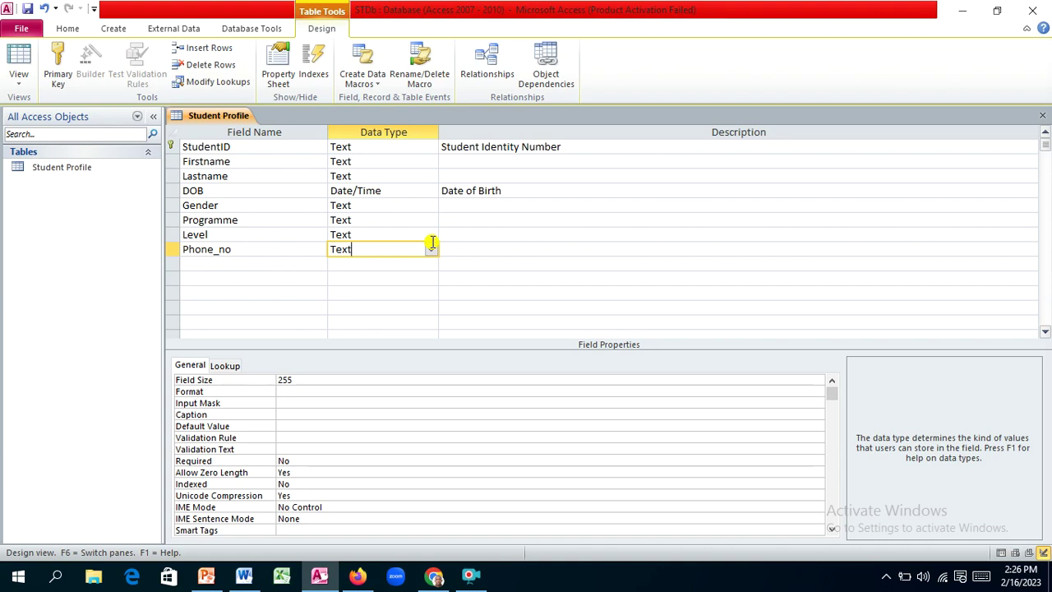
click(430, 248)
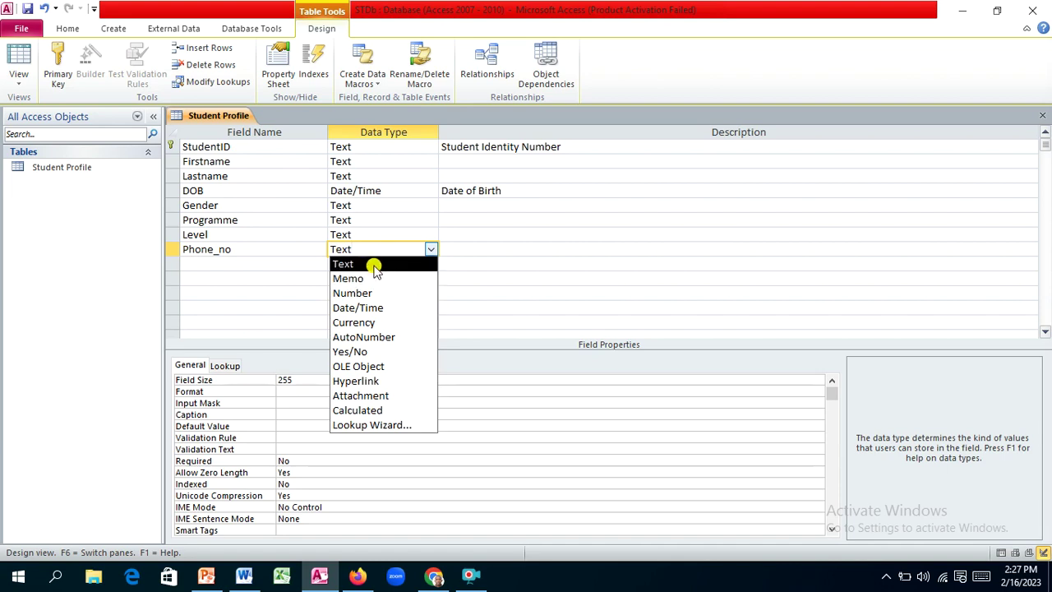
click(374, 266)
click(302, 379)
click(277, 380)
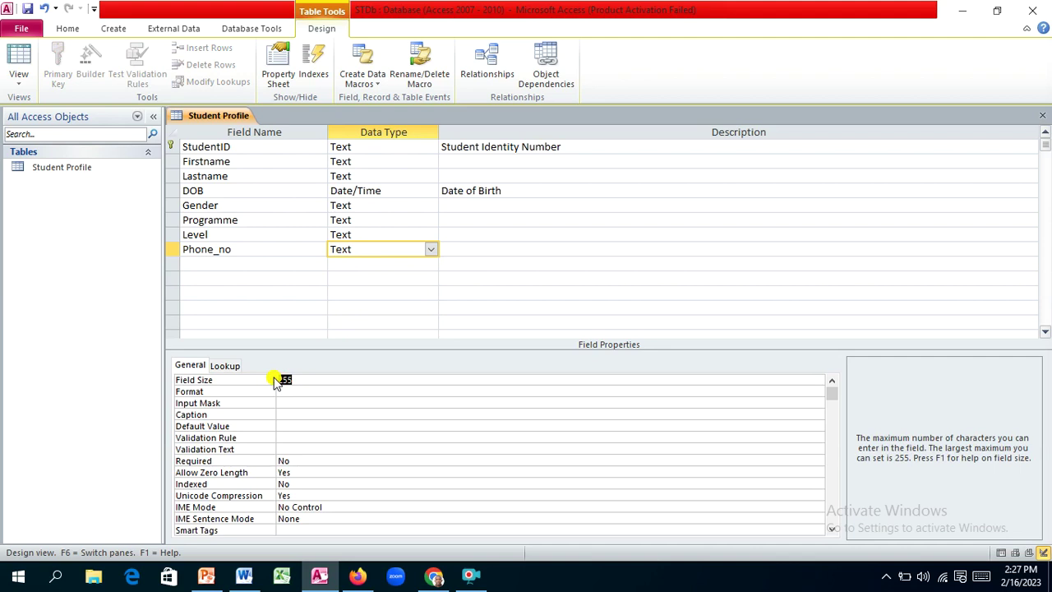
Step: Set Phone_no's field size to 25 and its caption to 'Phone Number'
key(BackSpace)
text(15)
click(284, 414)
text(Phone N)
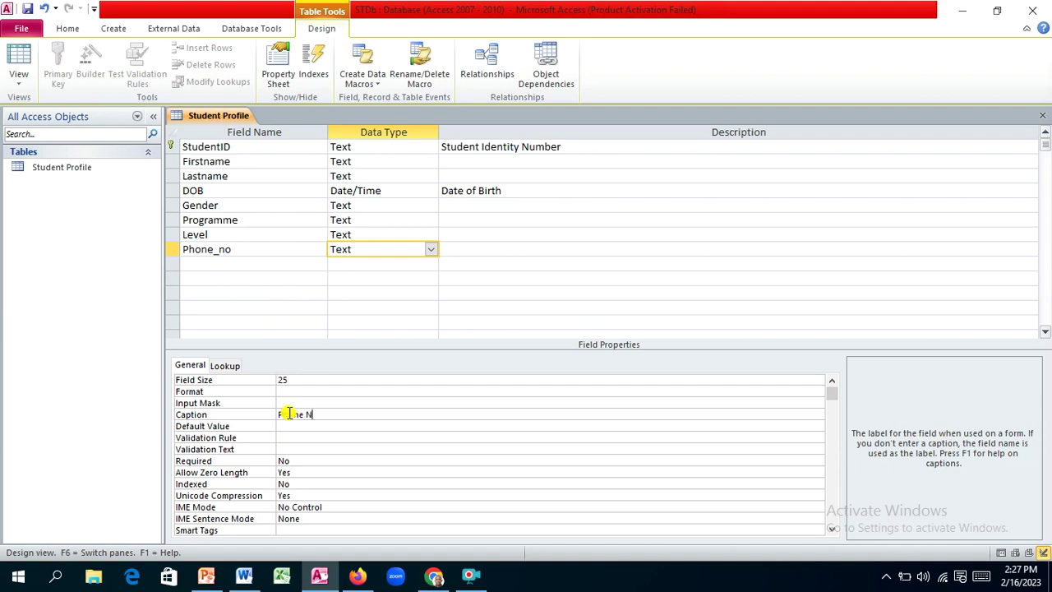
text(umber)
click(288, 402)
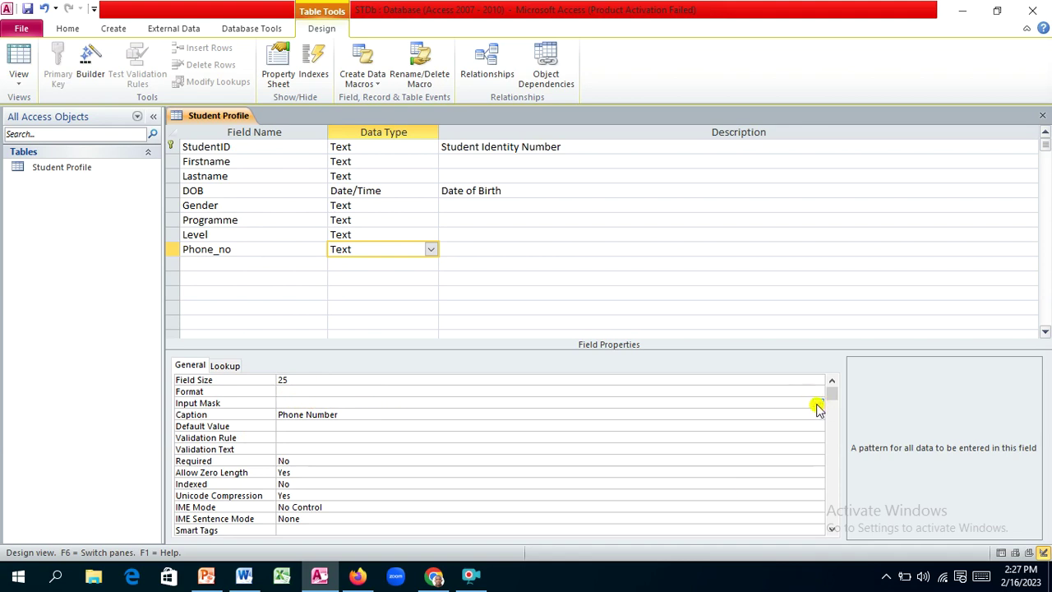
Step: Launch the Input Mask Wizard for Phone_no, saving the table when prompted
click(817, 405)
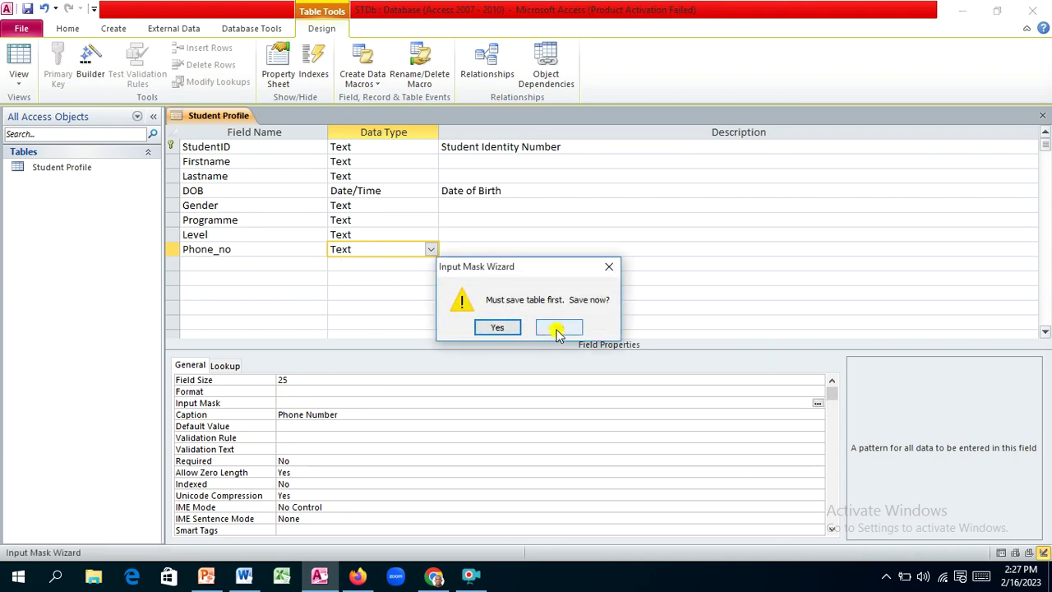
click(497, 328)
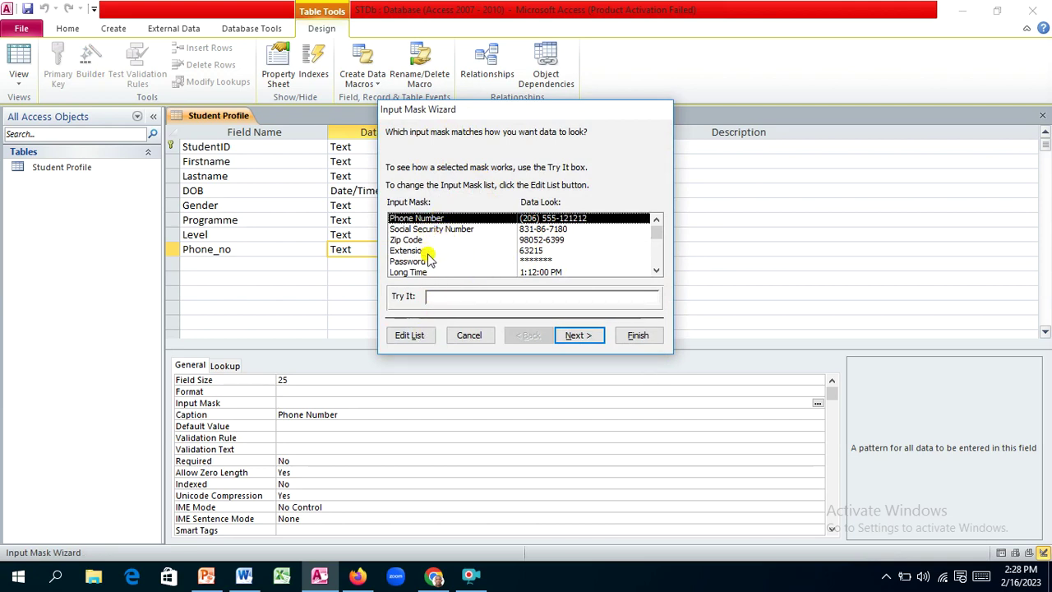
click(411, 335)
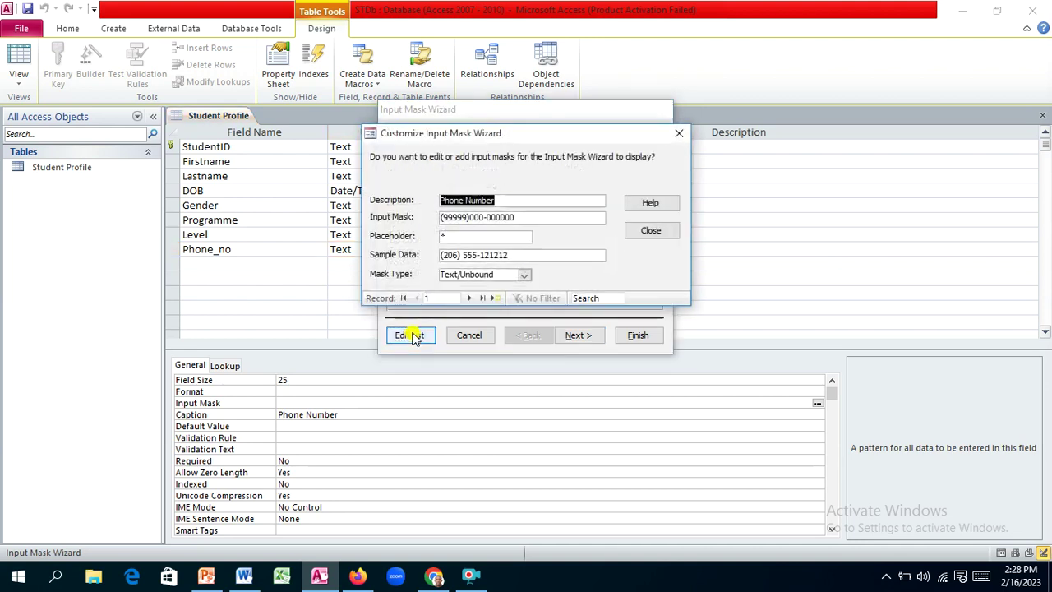
drag(524, 216, 438, 222)
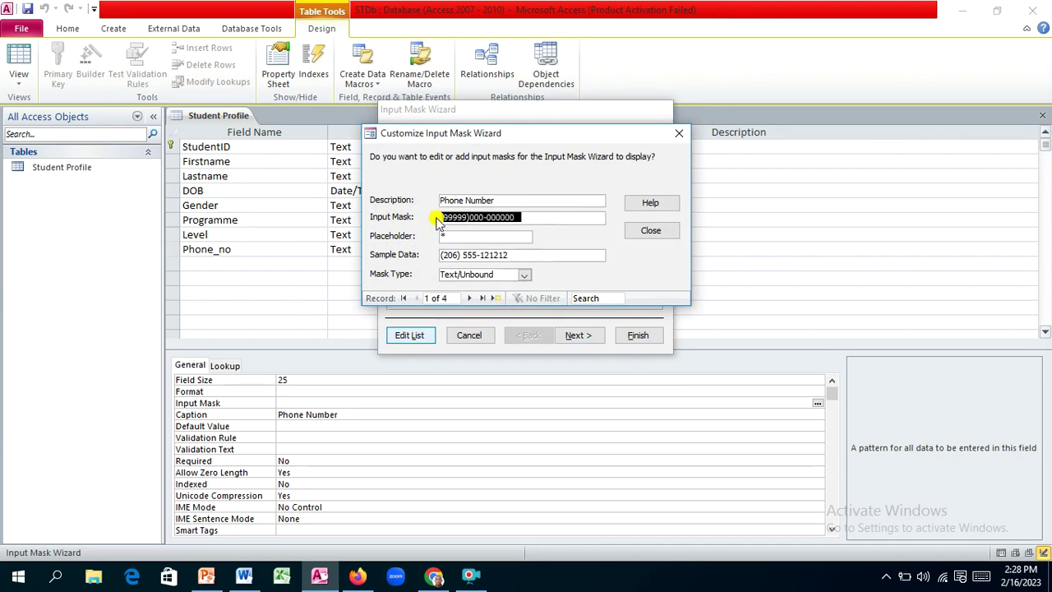
key(BackSpace)
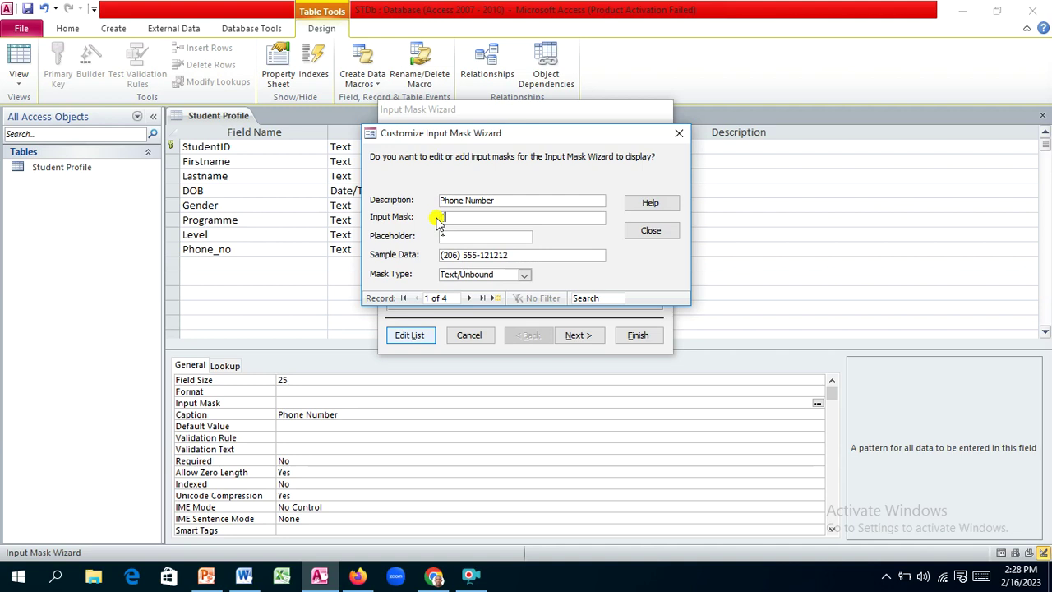
text(99999))
text(000-)
text(000000)
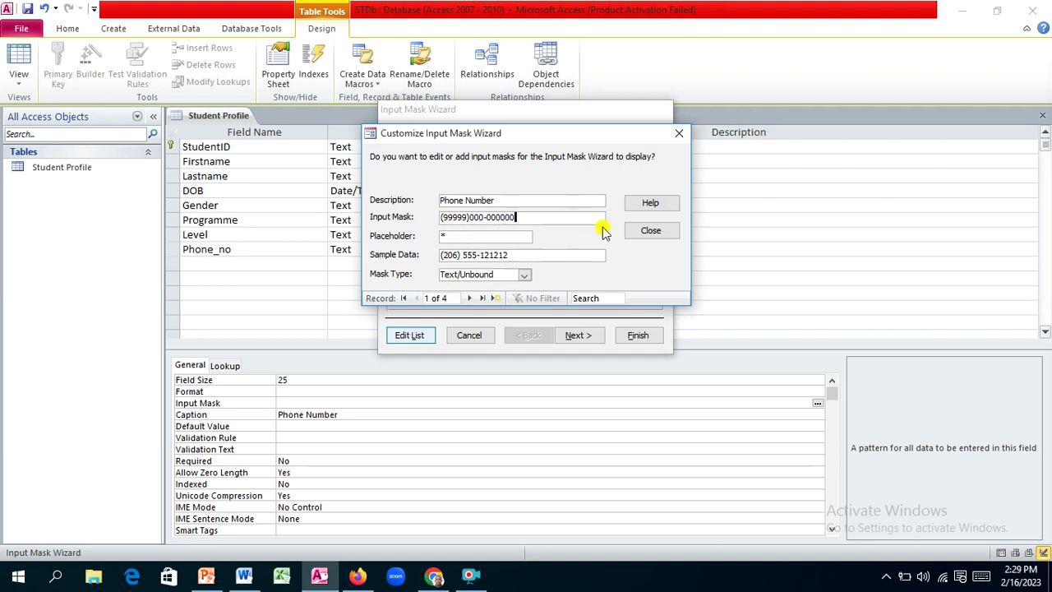
Step: Replace the Phone Number mask's placeholder character with #
click(451, 236)
double_click(451, 236)
click(450, 236)
double_click(451, 236)
text(-)
double_click(450, 236)
text(*)
double_click(448, 236)
text(#)
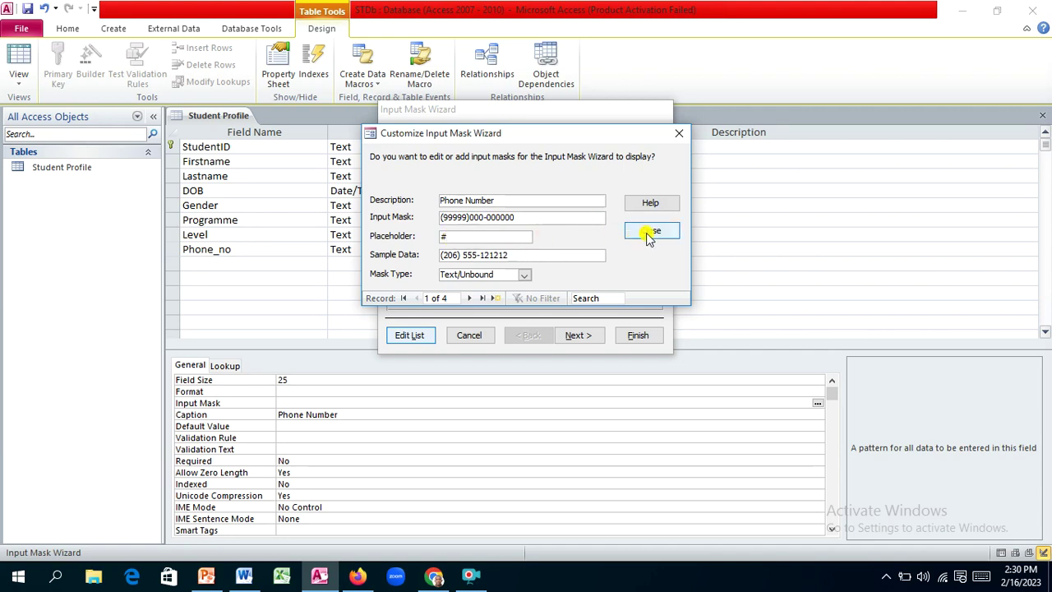
click(653, 232)
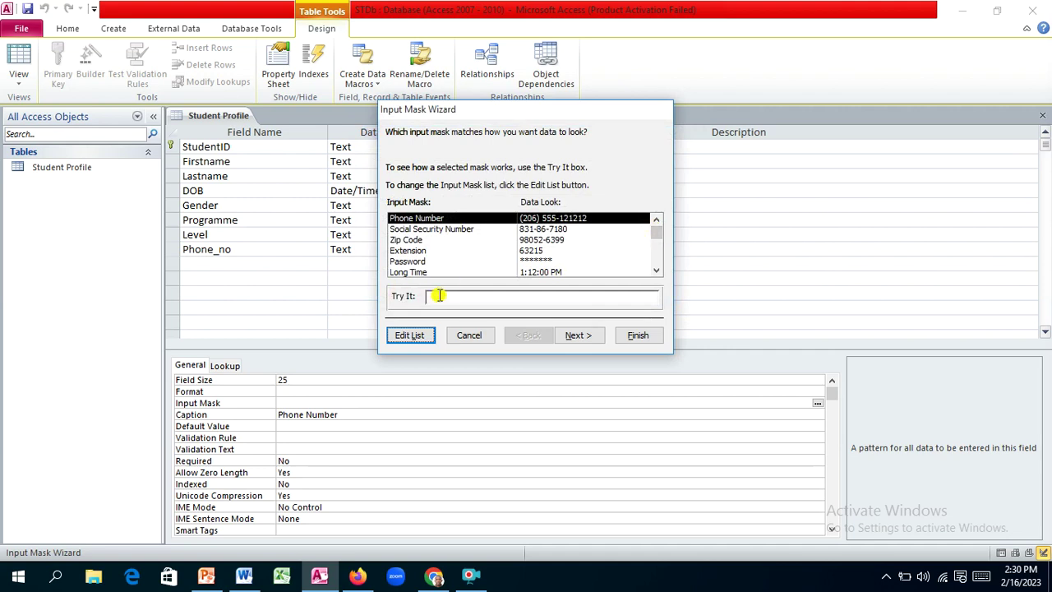
click(440, 296)
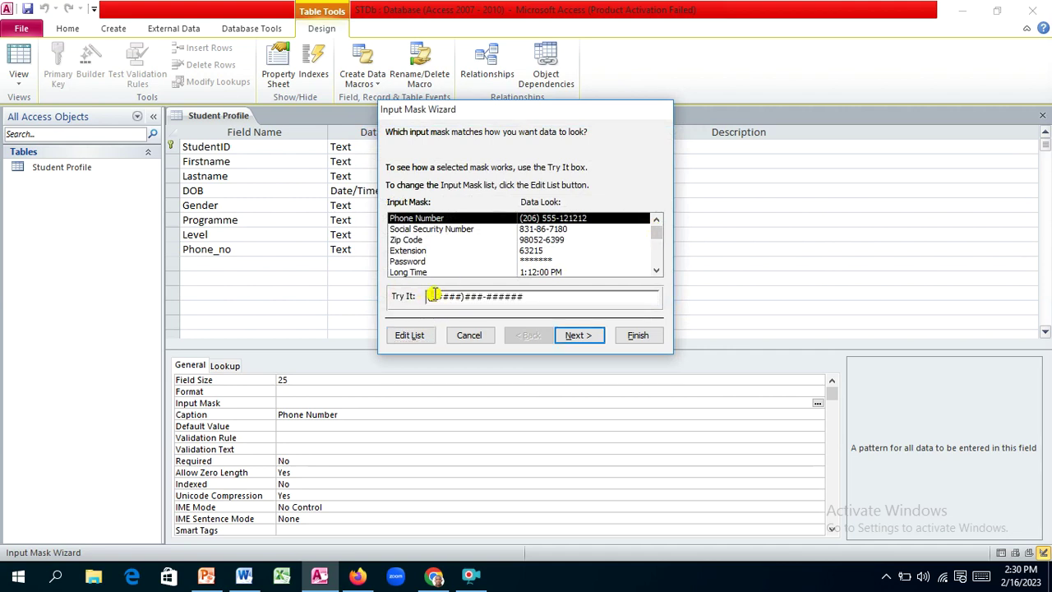
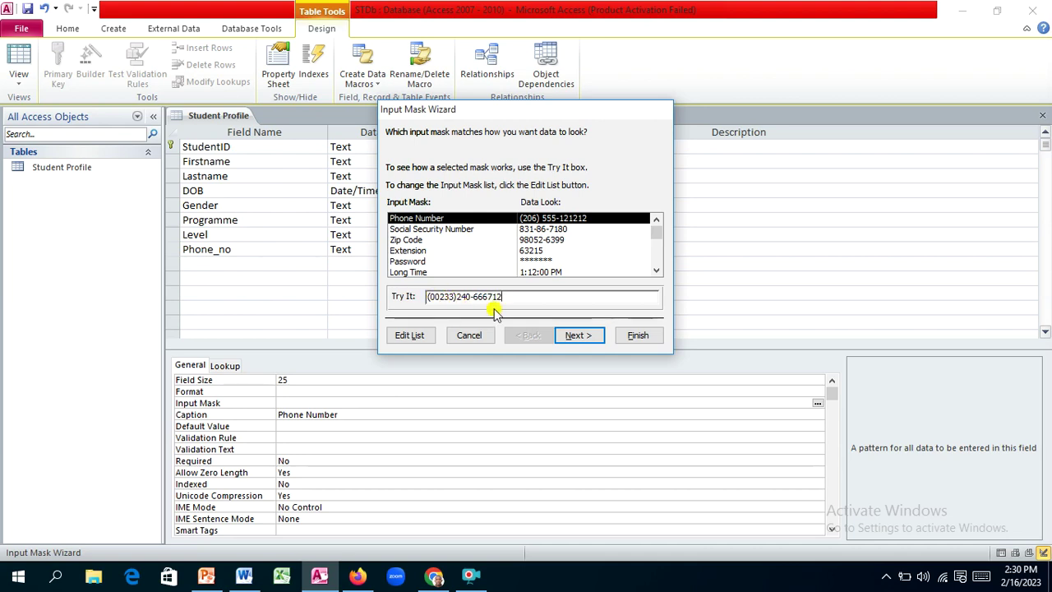
click(587, 338)
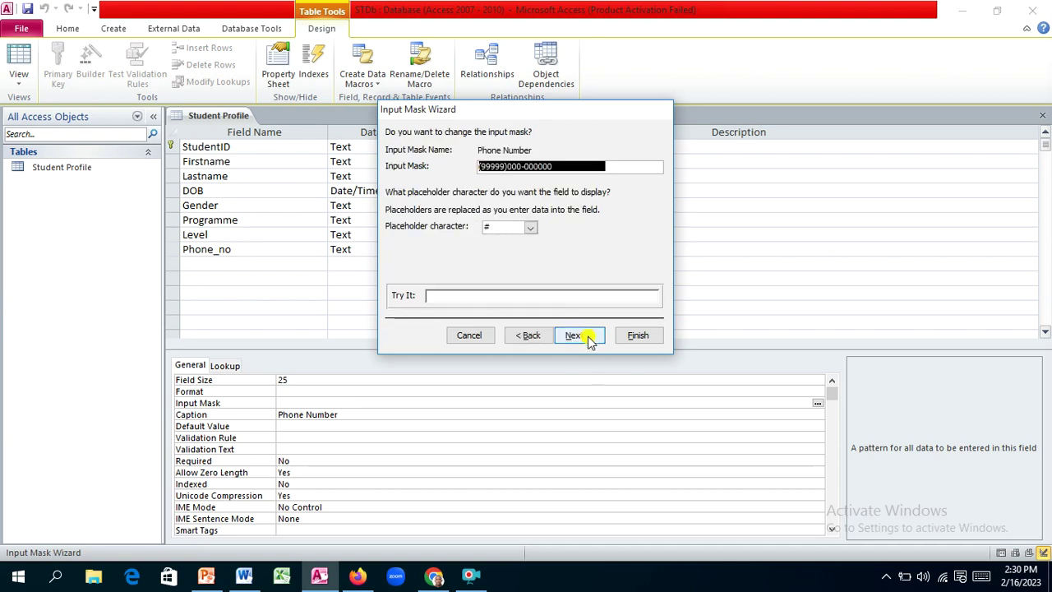
click(639, 336)
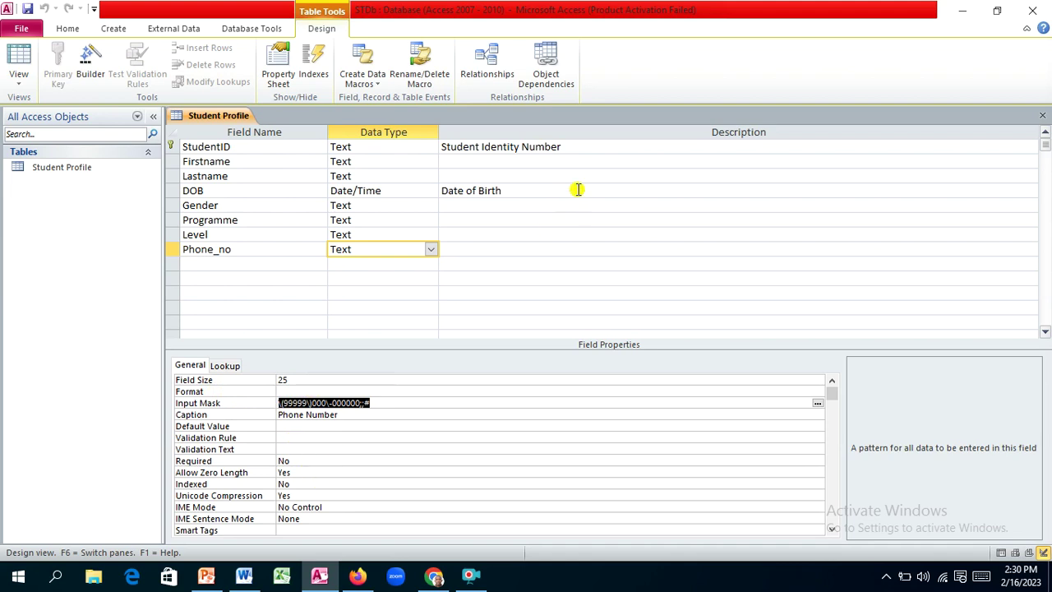
Step: Create a Memo field named Address below Phone_no and caption it 'Address'
click(209, 266)
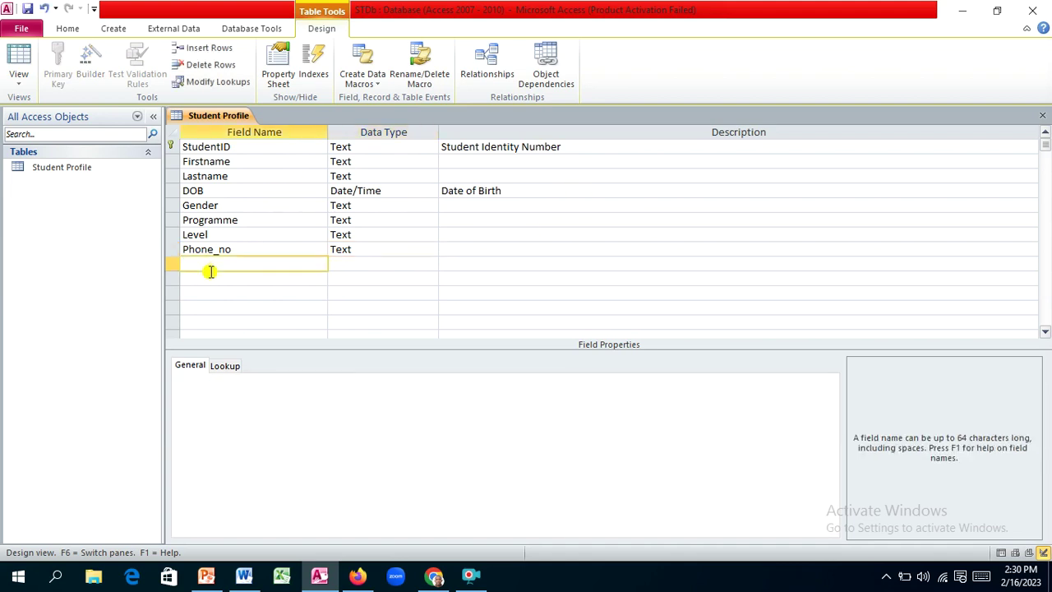
text(Address)
key(Tab)
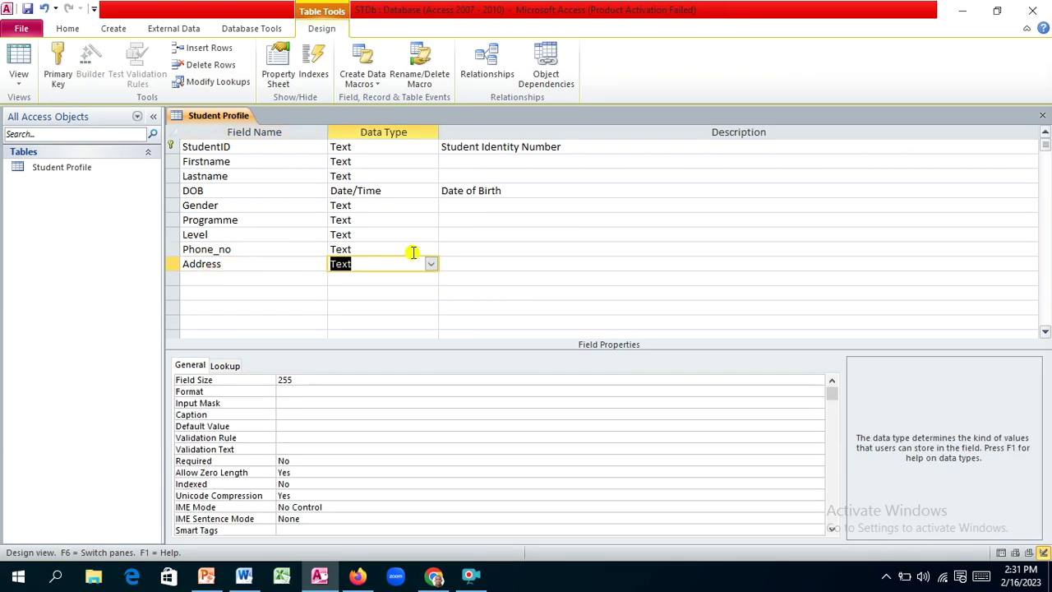
click(431, 264)
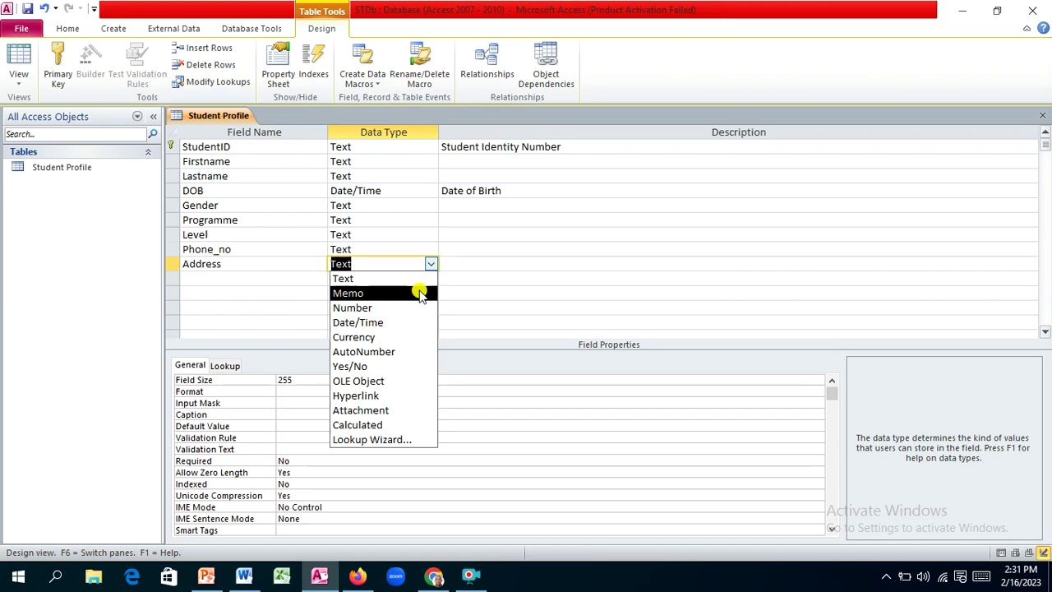
click(419, 293)
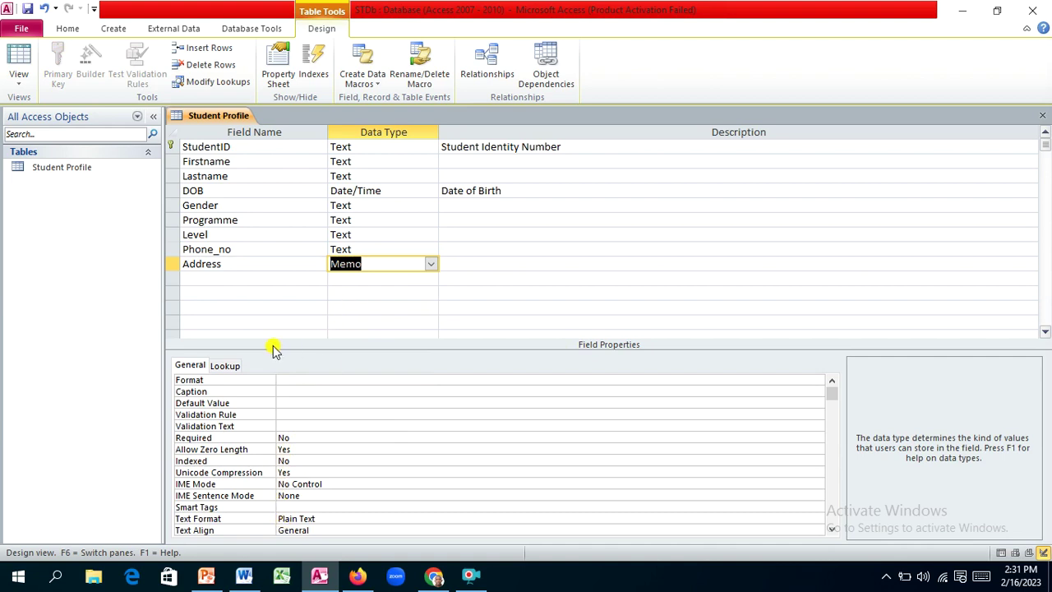
click(350, 381)
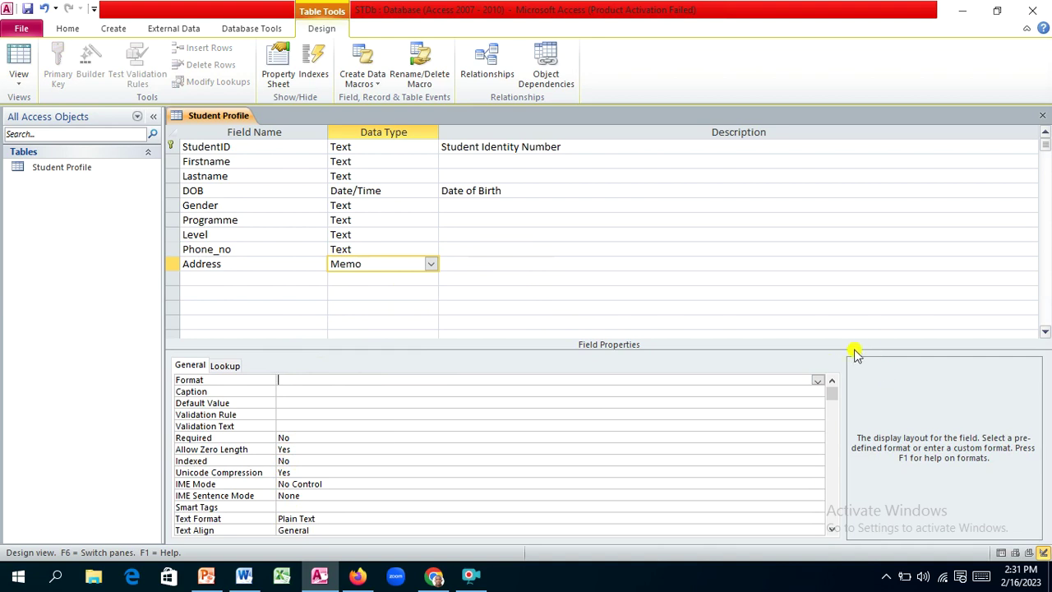
click(818, 381)
click(818, 380)
click(289, 388)
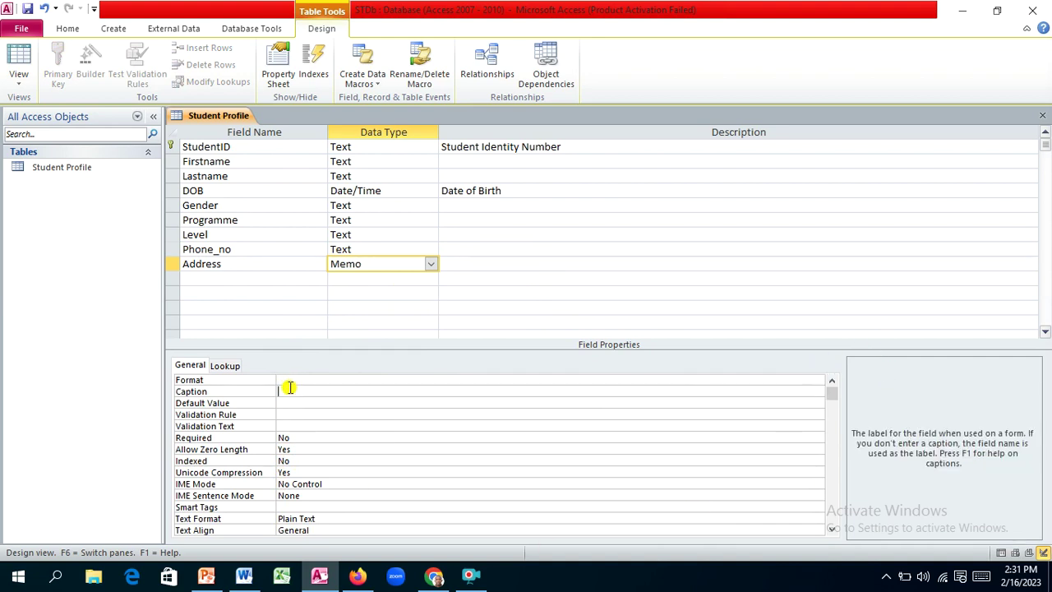
text(Address)
Step: Save the Student Profile table design and show the list of available table views
click(25, 11)
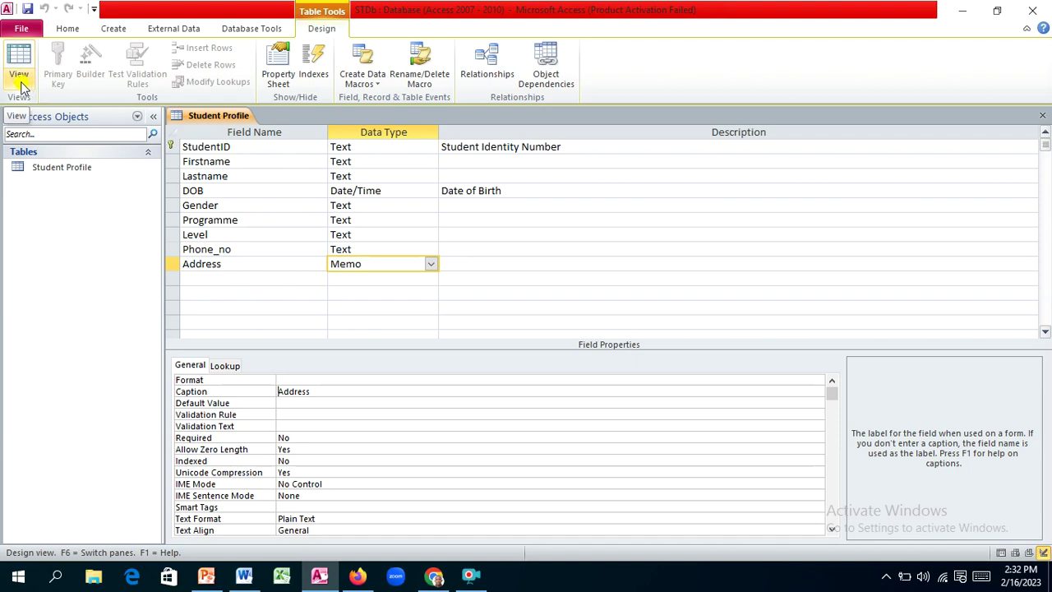
click(19, 82)
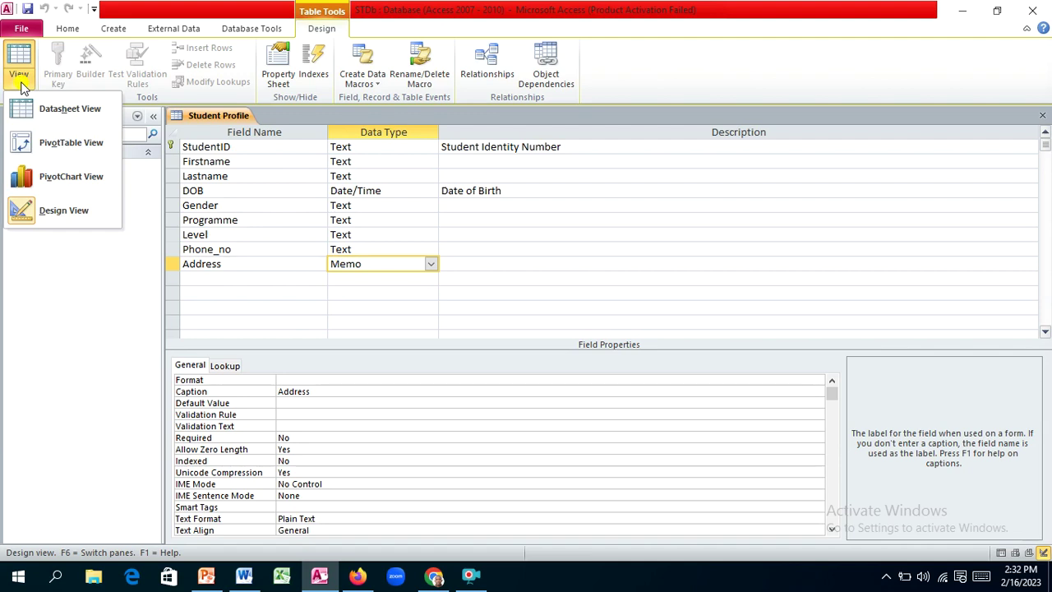
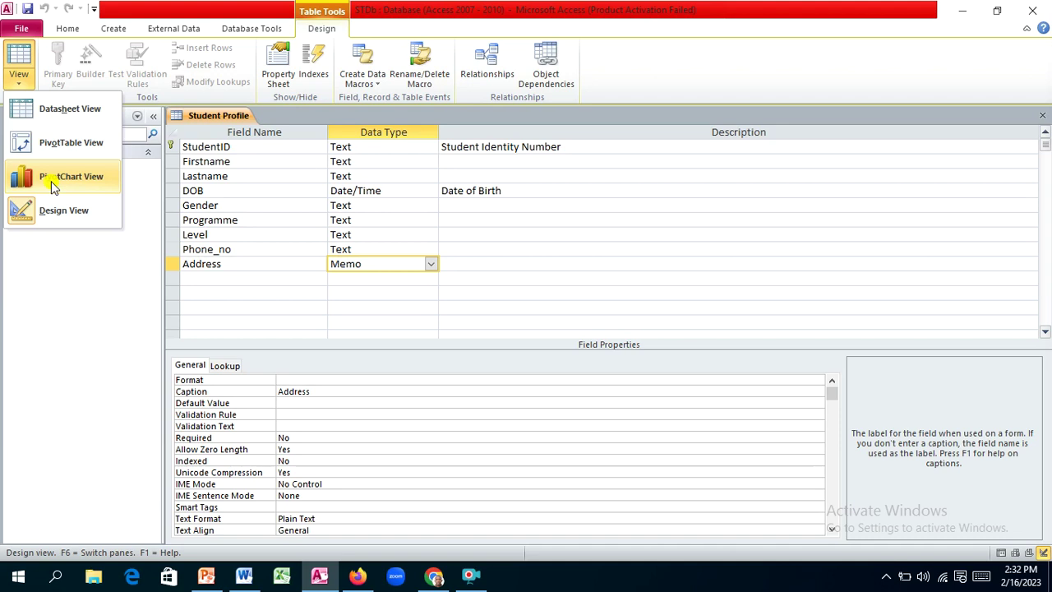
Step: Switch to Datasheet View and enter the first student's ID, first name and last name
click(70, 115)
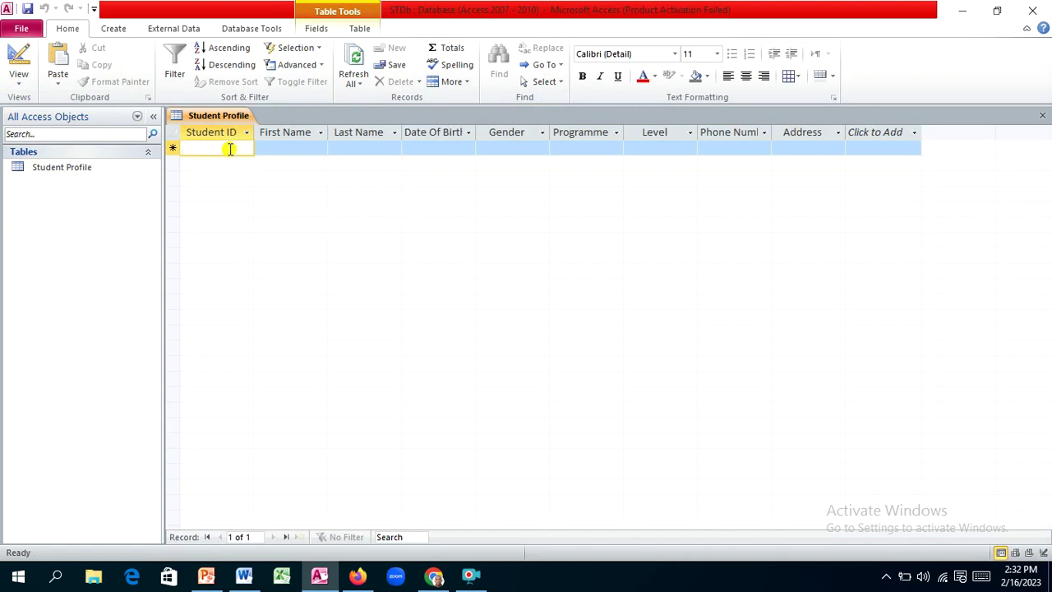
text(100)
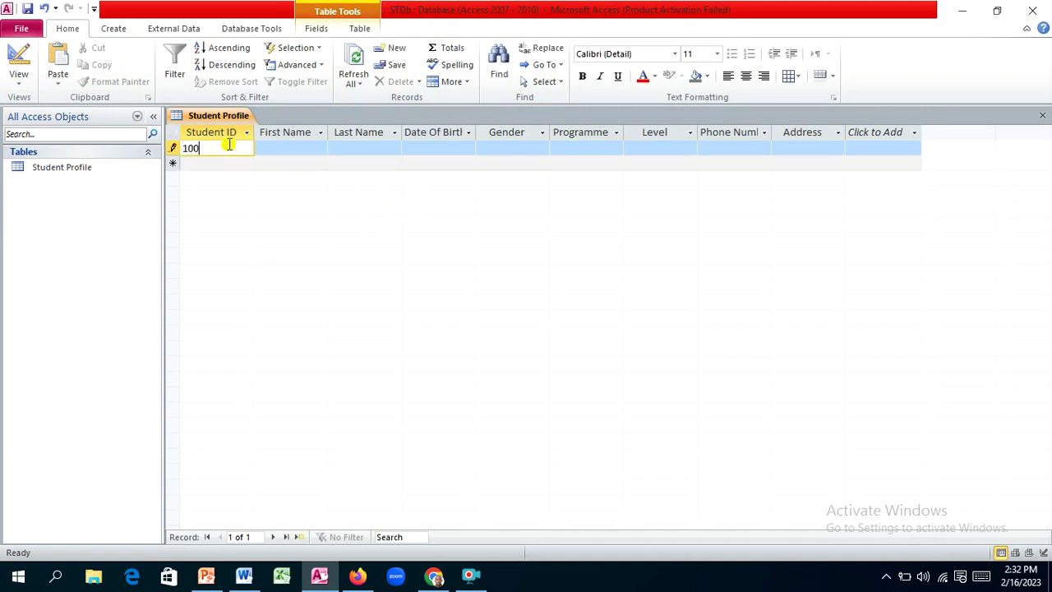
text(3434)
key(Tab)
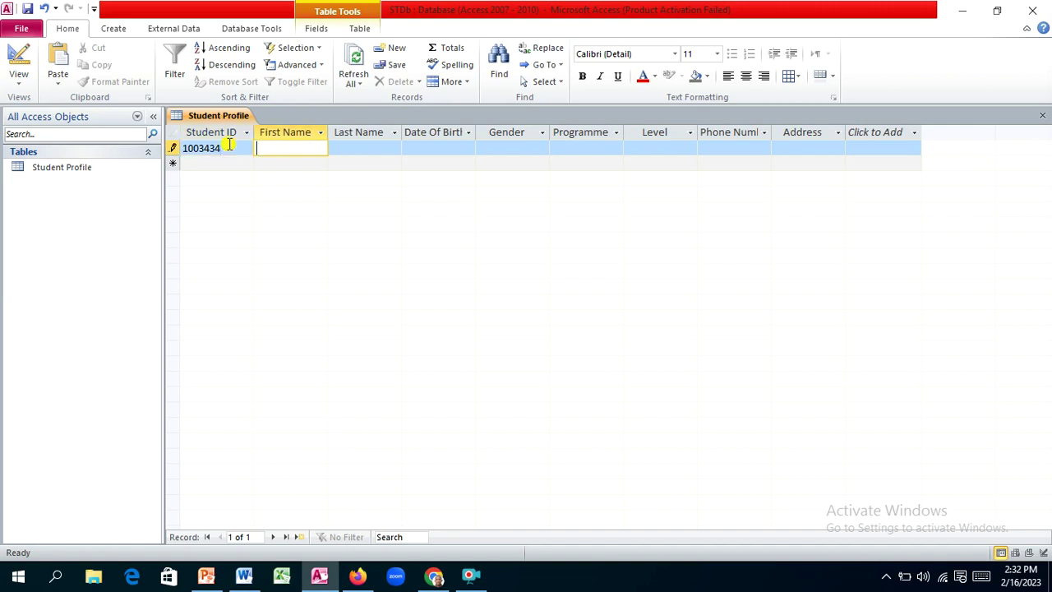
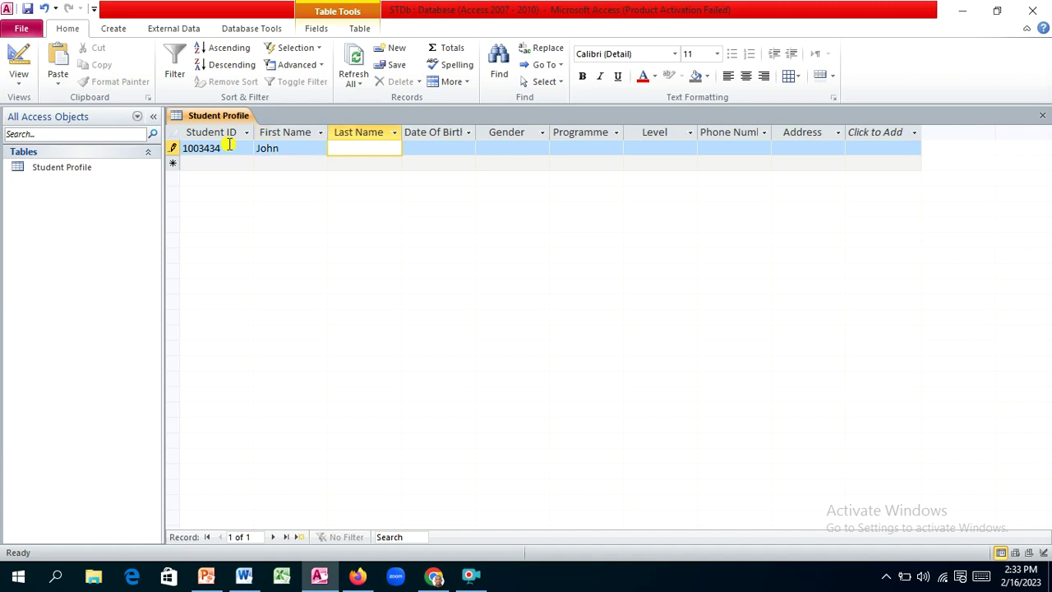
Step: Set the first student's date of birth to 17-Feb-23 from the date picker
key(Tab)
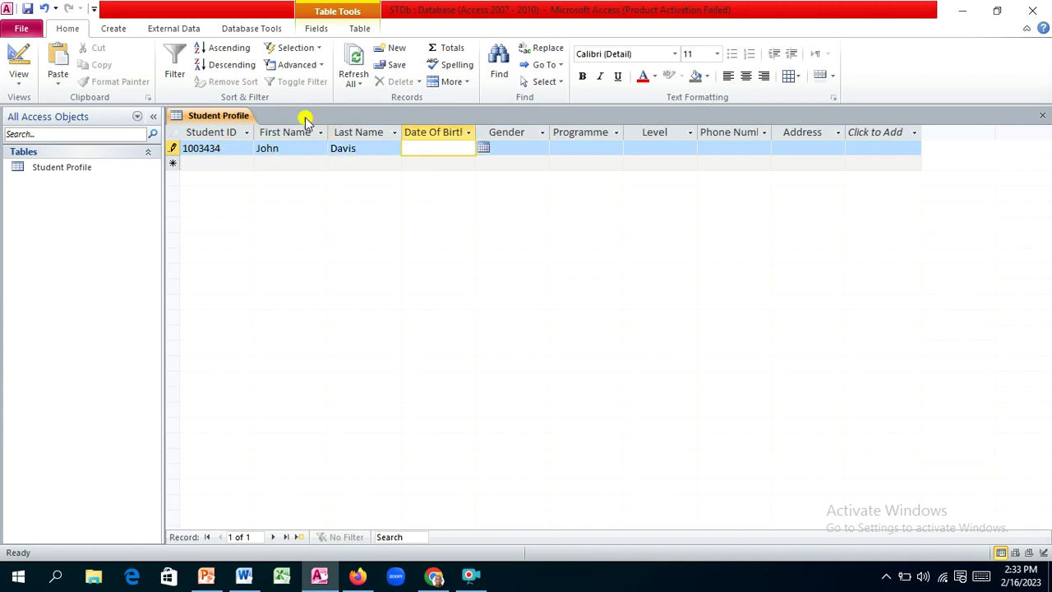
click(483, 148)
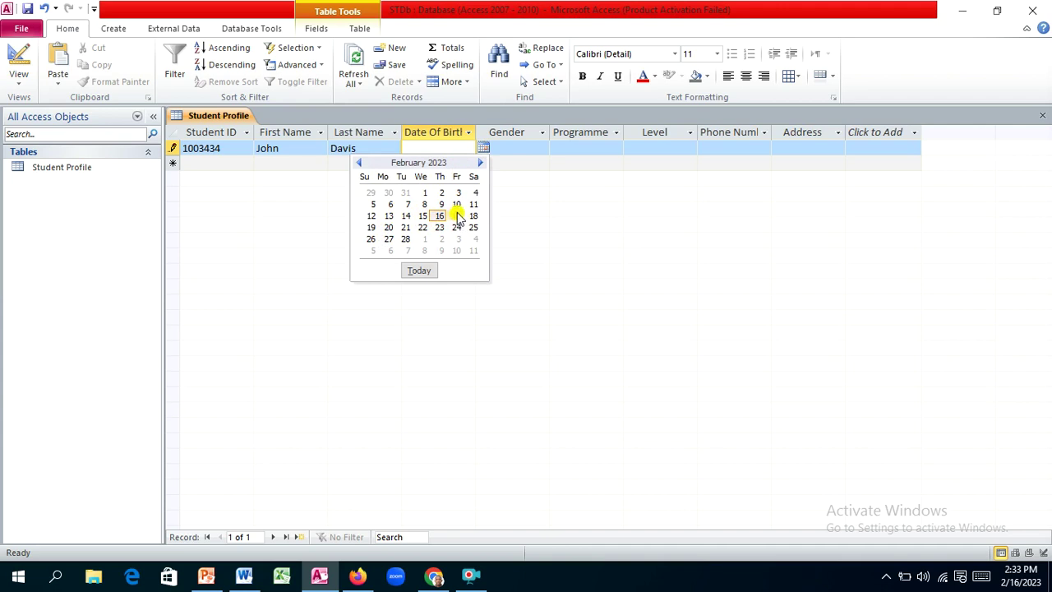
click(458, 215)
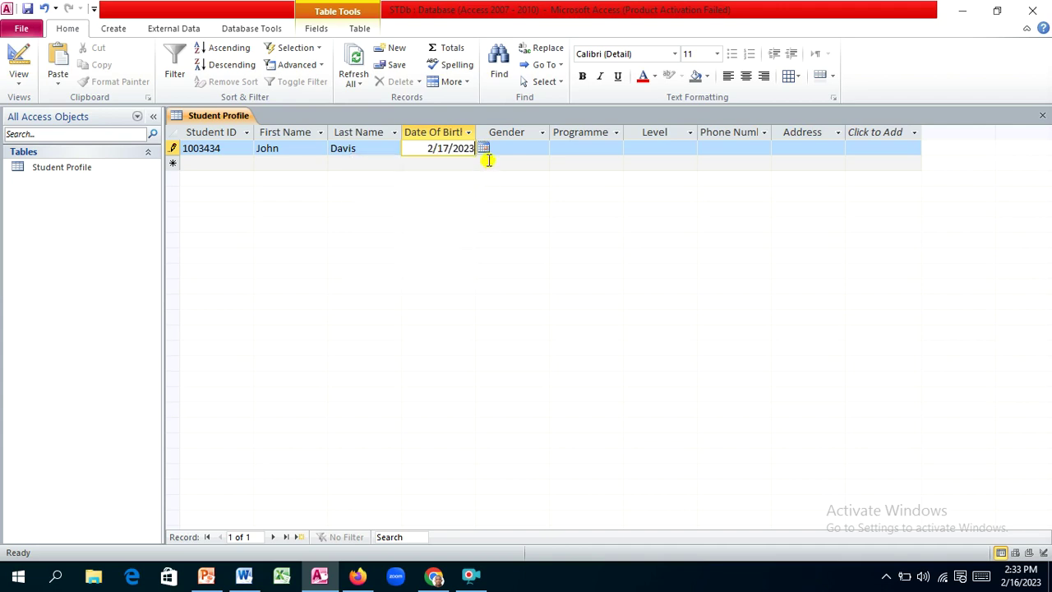
key(Tab)
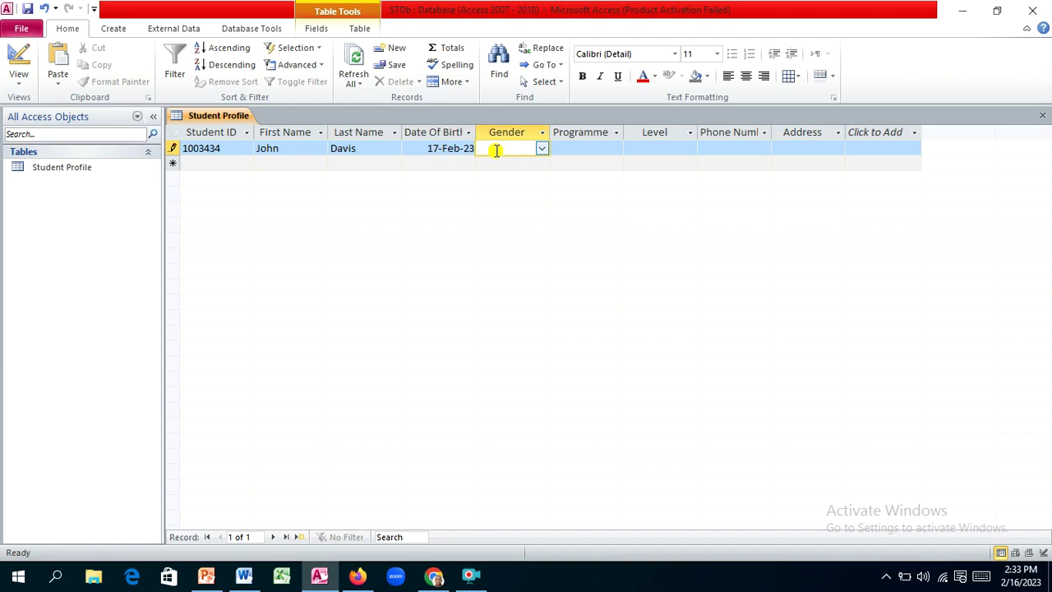
Step: Set the first student's gender to Male and programme to MBA ACC
click(541, 149)
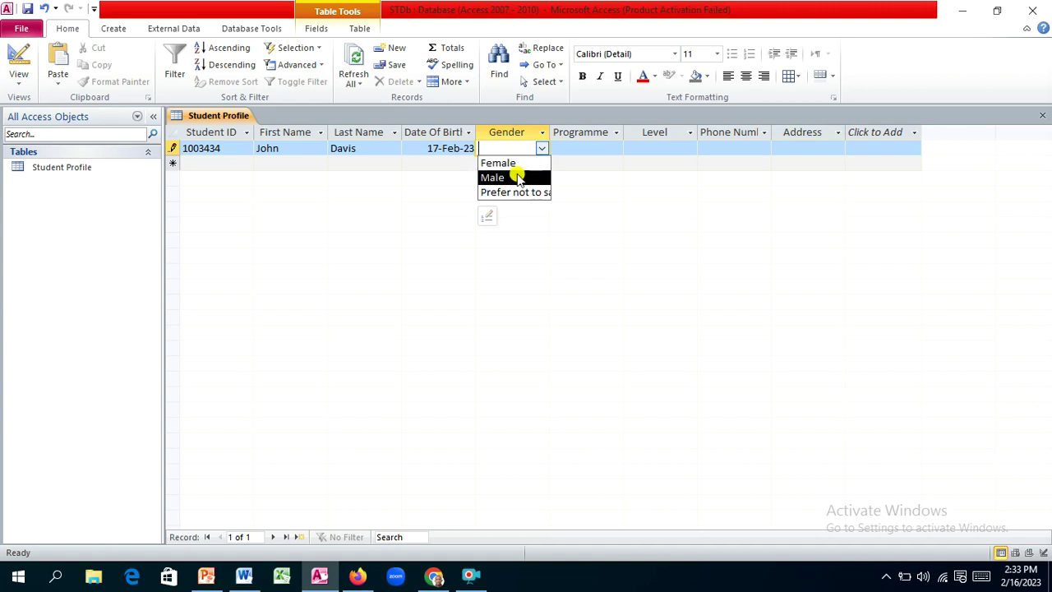
click(512, 177)
click(556, 147)
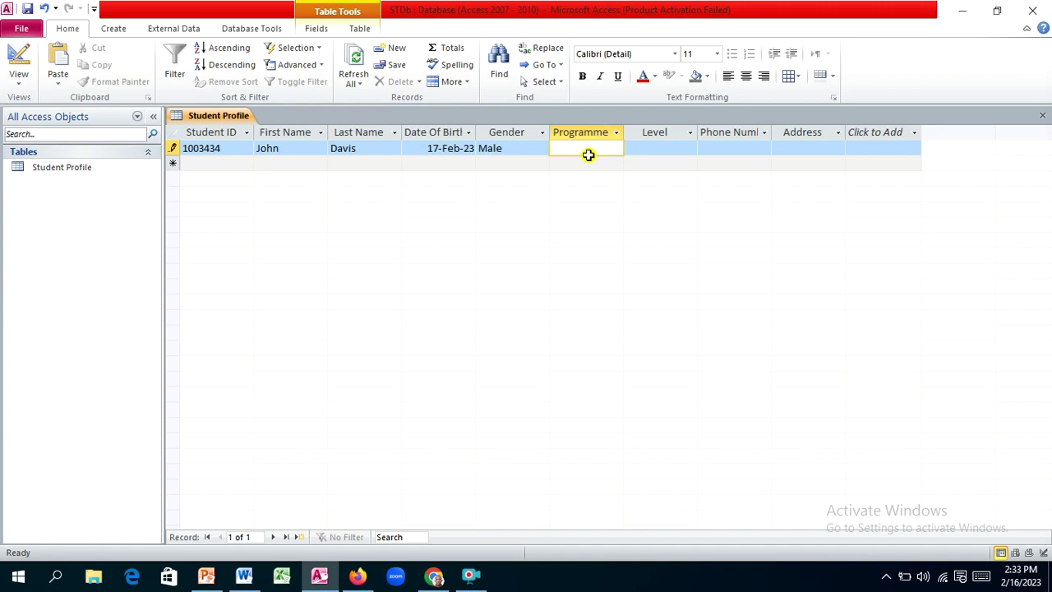
text(MBA ACC)
key(Tab)
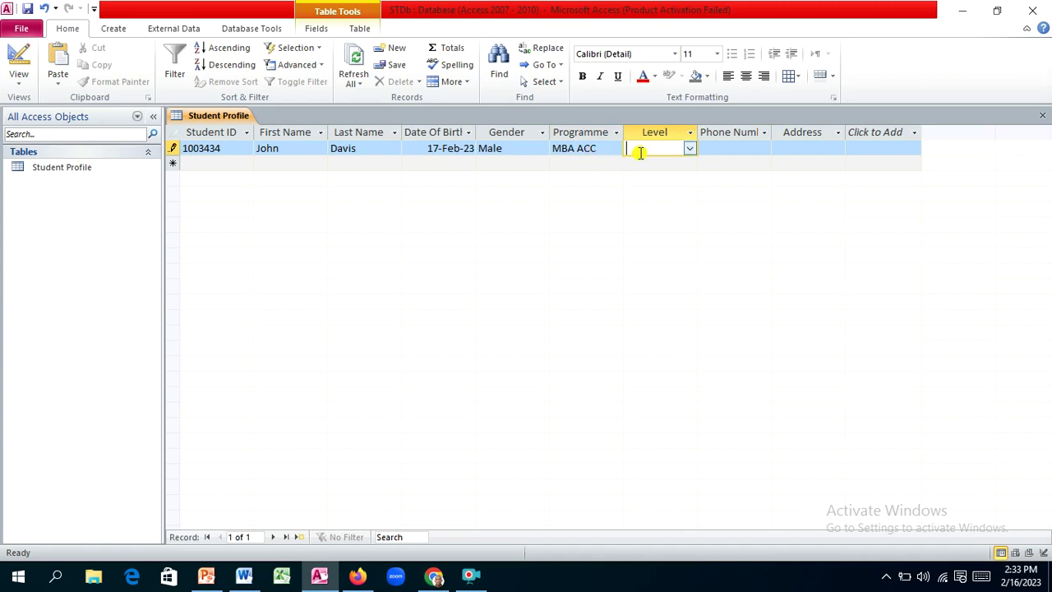
Step: Set level 600, enter the phone number, and type address 'upsa campus'
click(690, 149)
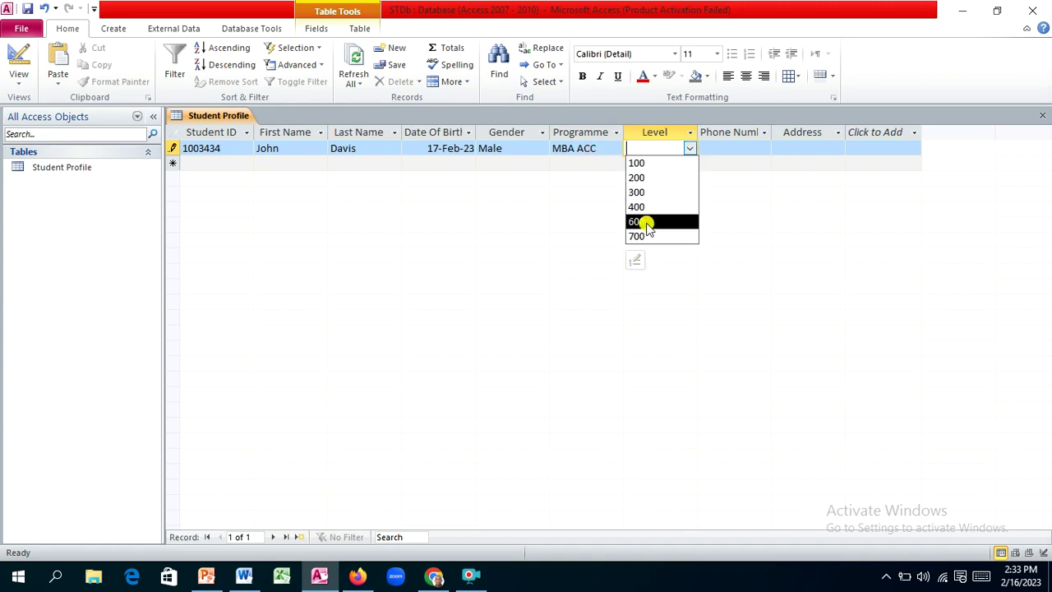
click(652, 222)
key(Tab)
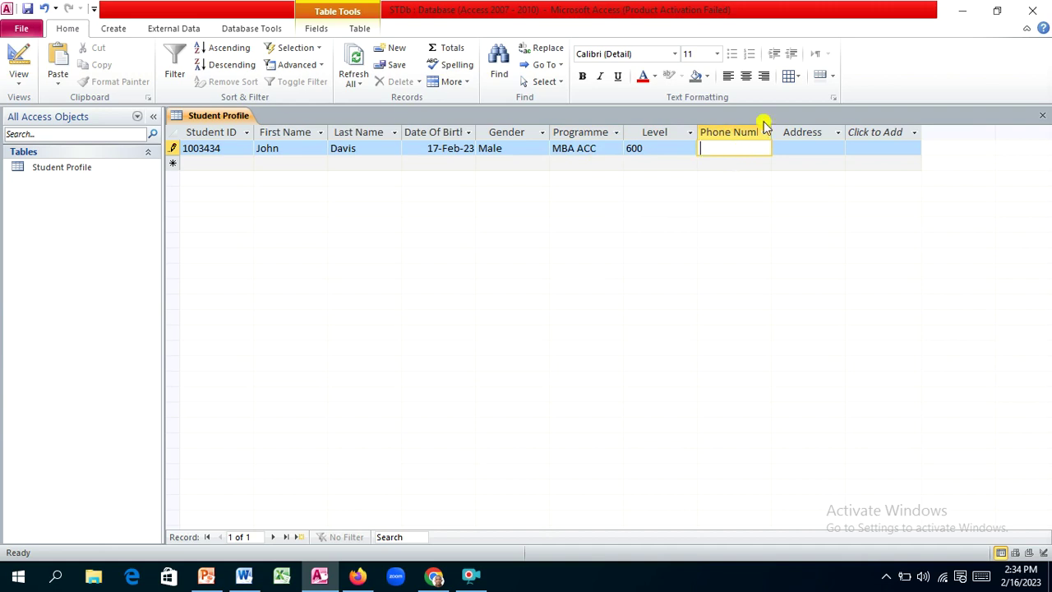
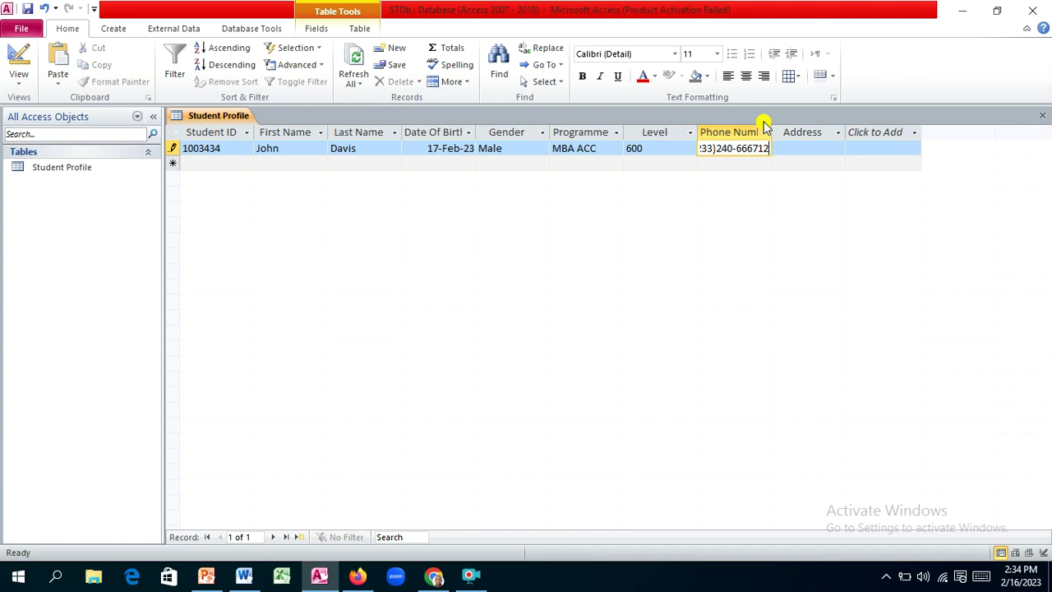
key(Tab)
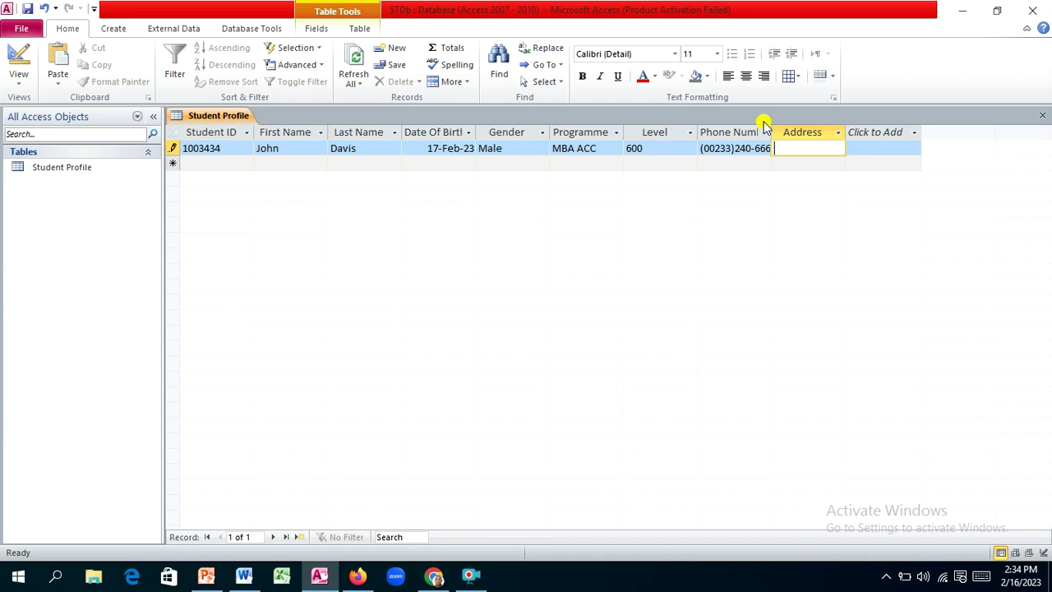
text(upsa campus)
Step: Start a second record with the student's ID, first name and last name
key(Tab)
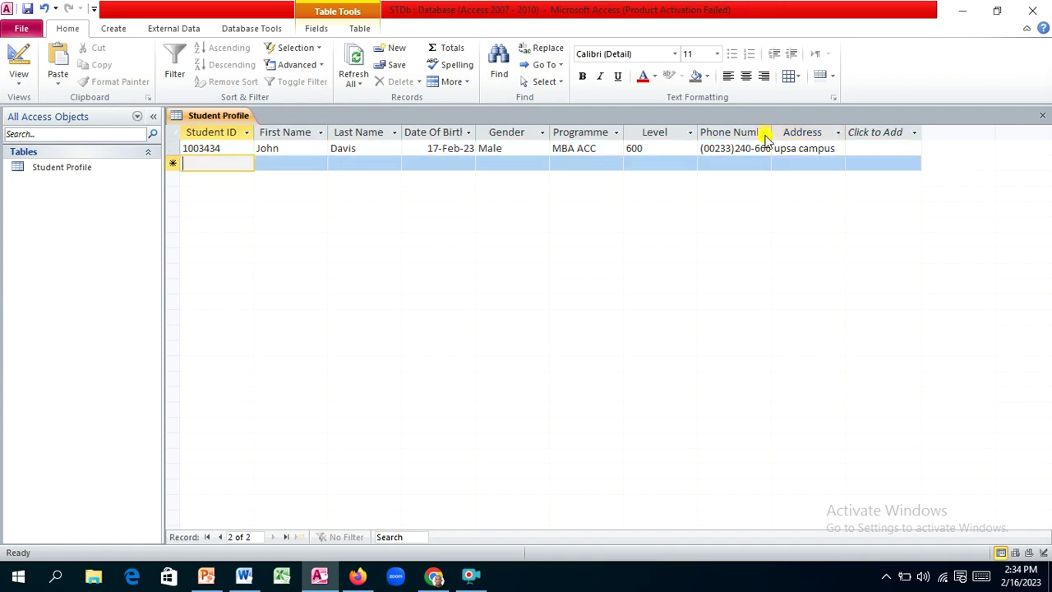
text(1)
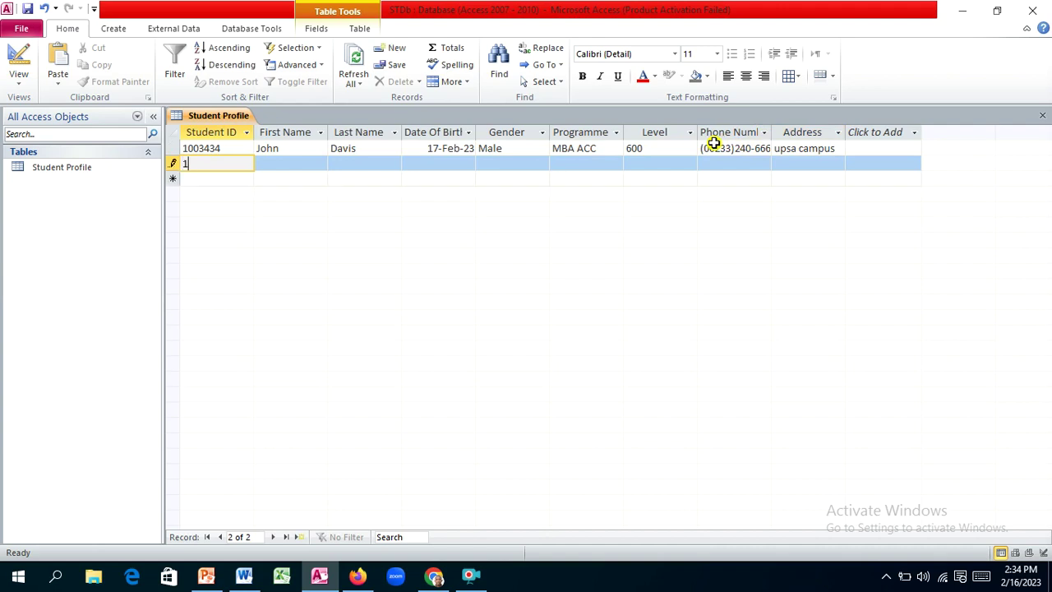
text(003435)
key(Tab)
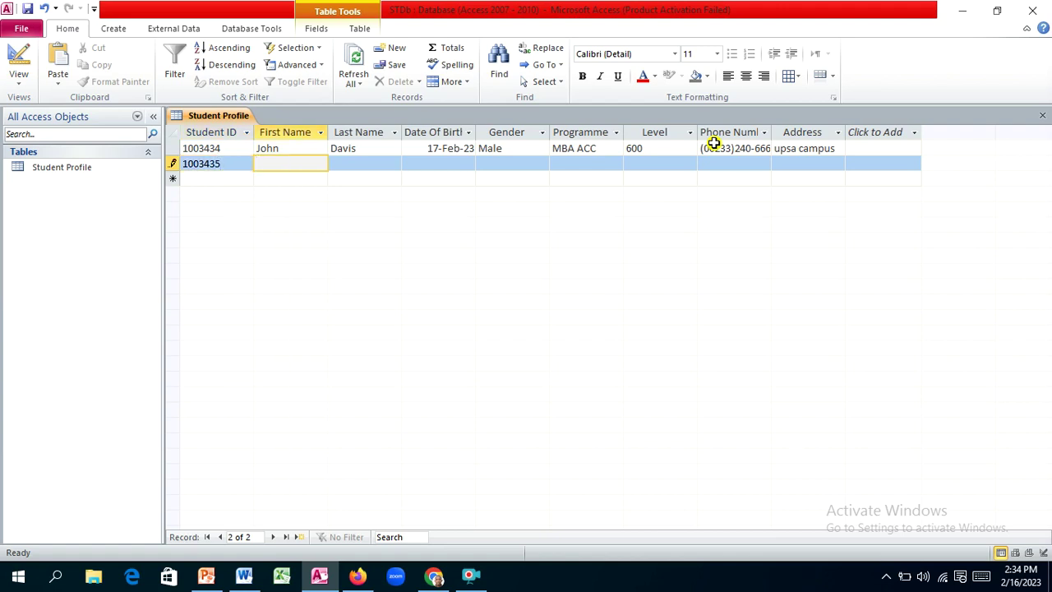
key(Tab)
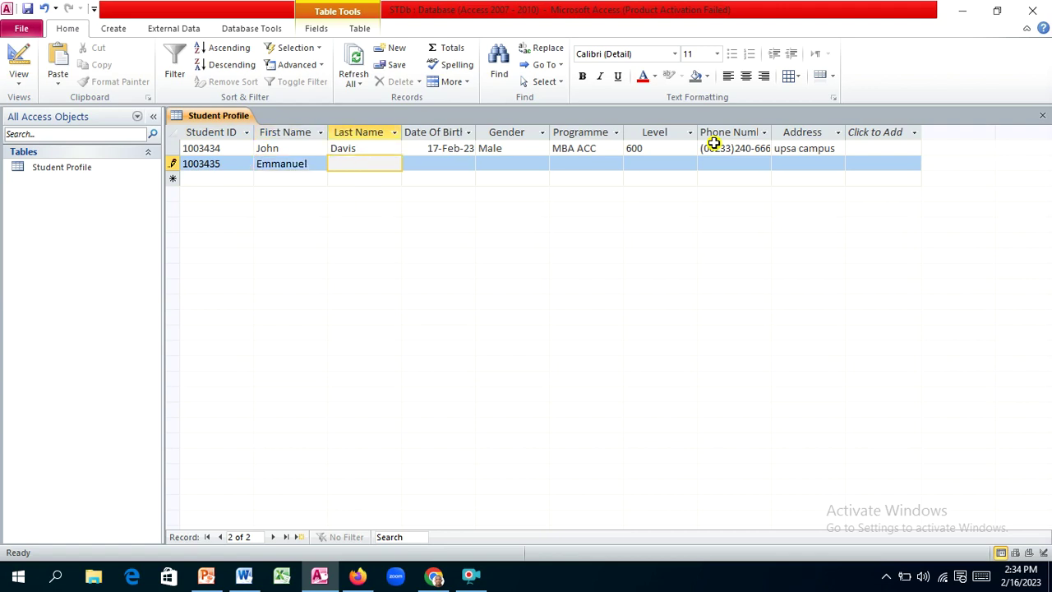
Step: Enter 13-Feb-2023 as the birth date and dismiss the invalid-date warning
key(Tab)
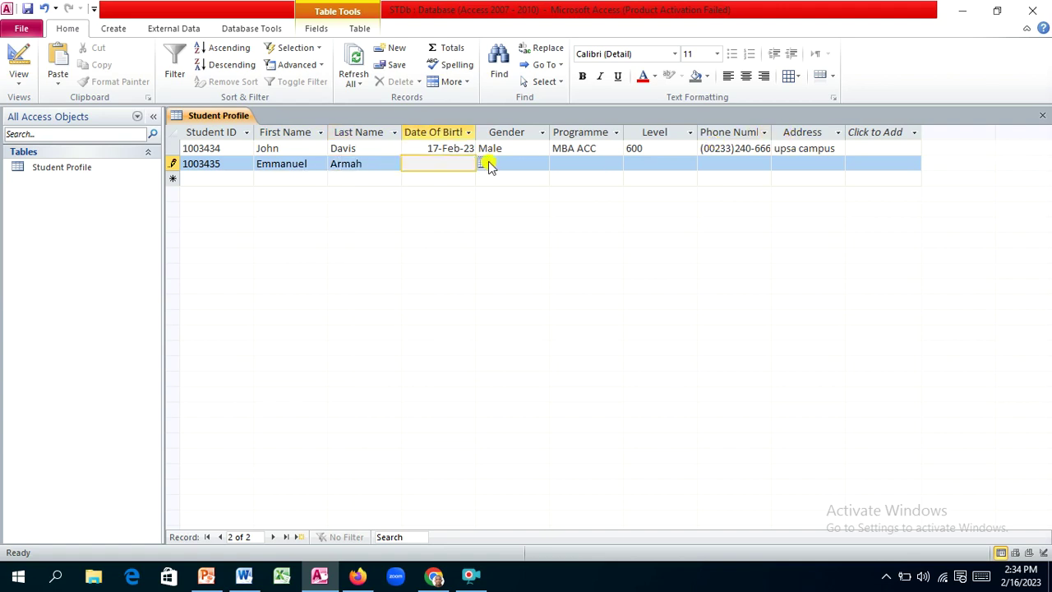
click(483, 164)
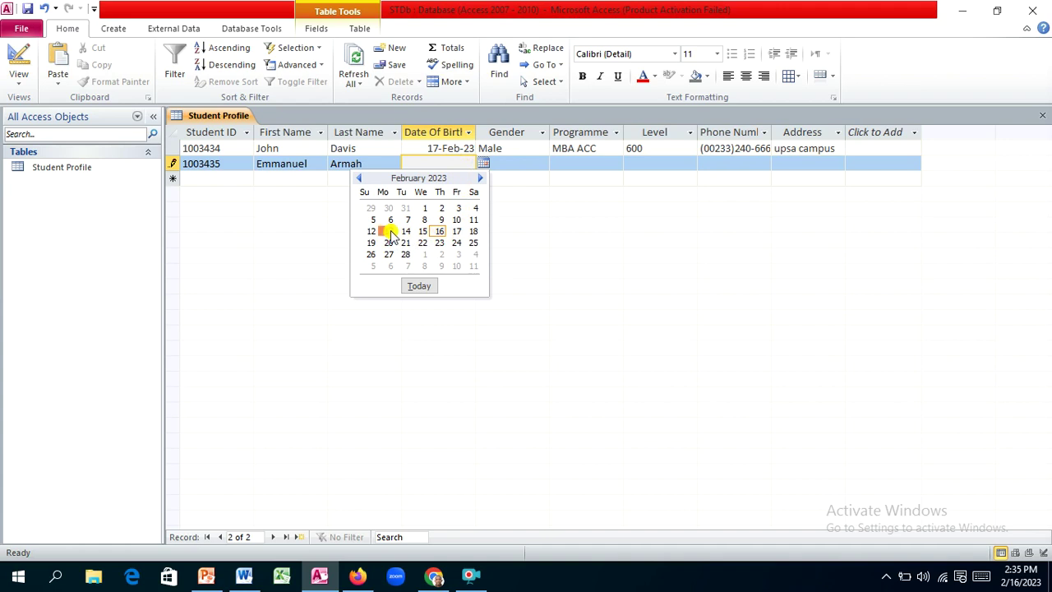
click(390, 232)
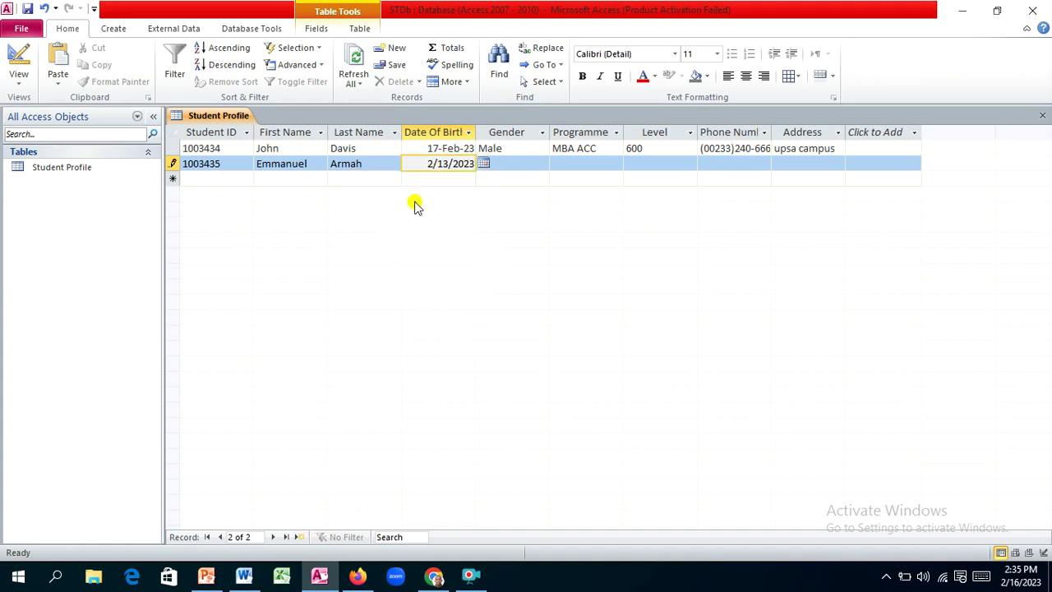
key(Tab)
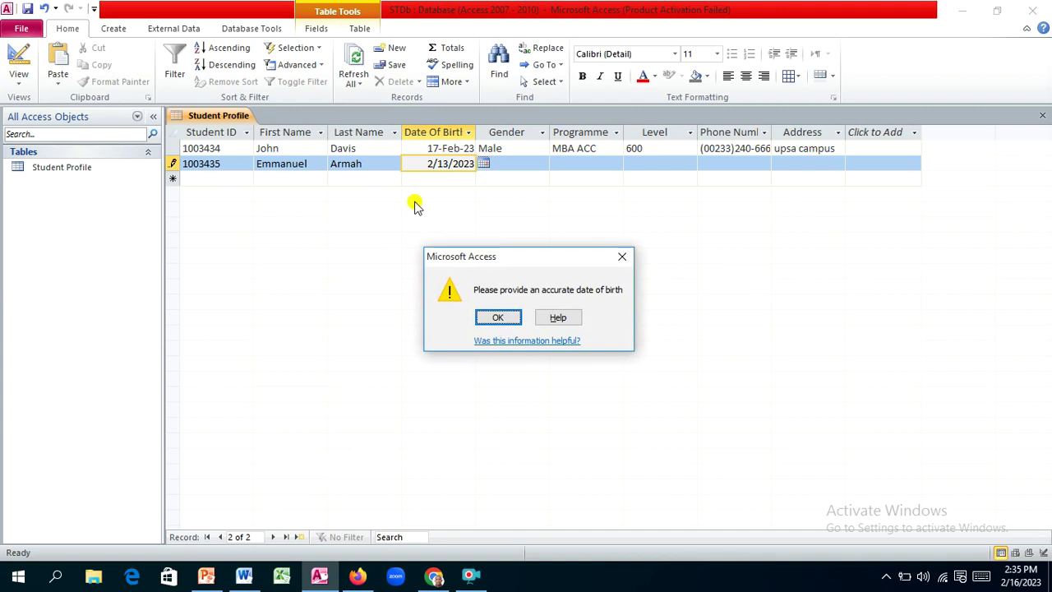
click(622, 260)
Step: Clear the rejected date and the first record's 17-Feb-23 birth date, then save
key(BackSpace)
key(BackSpace)
key(BackSpace)
key(BackSpace)
key(BackSpace)
key(BackSpace)
key(BackSpace)
key(BackSpace)
key(BackSpace)
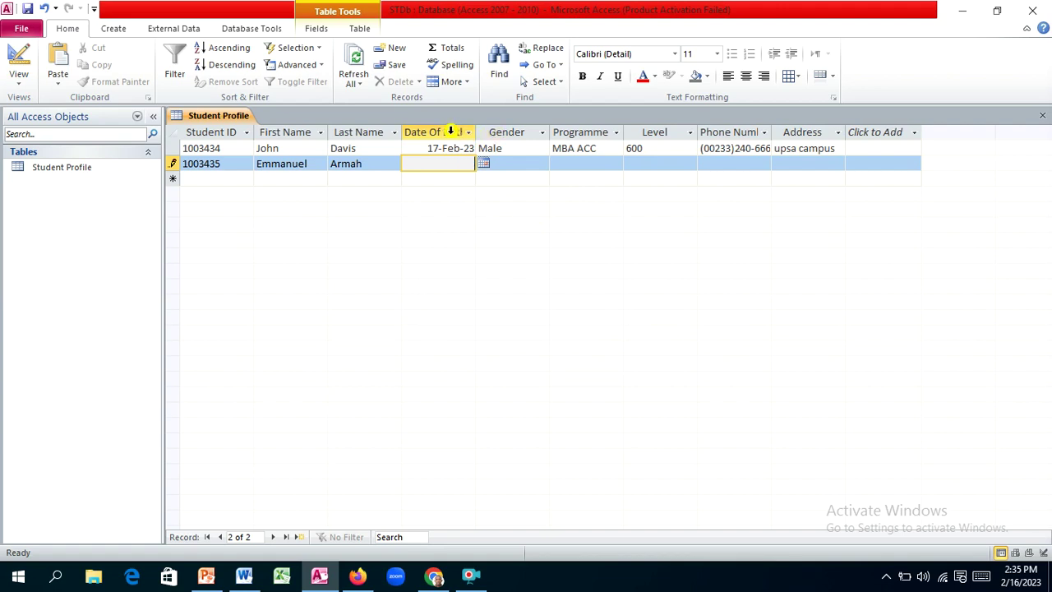
click(429, 148)
drag(427, 149, 473, 149)
click(480, 149)
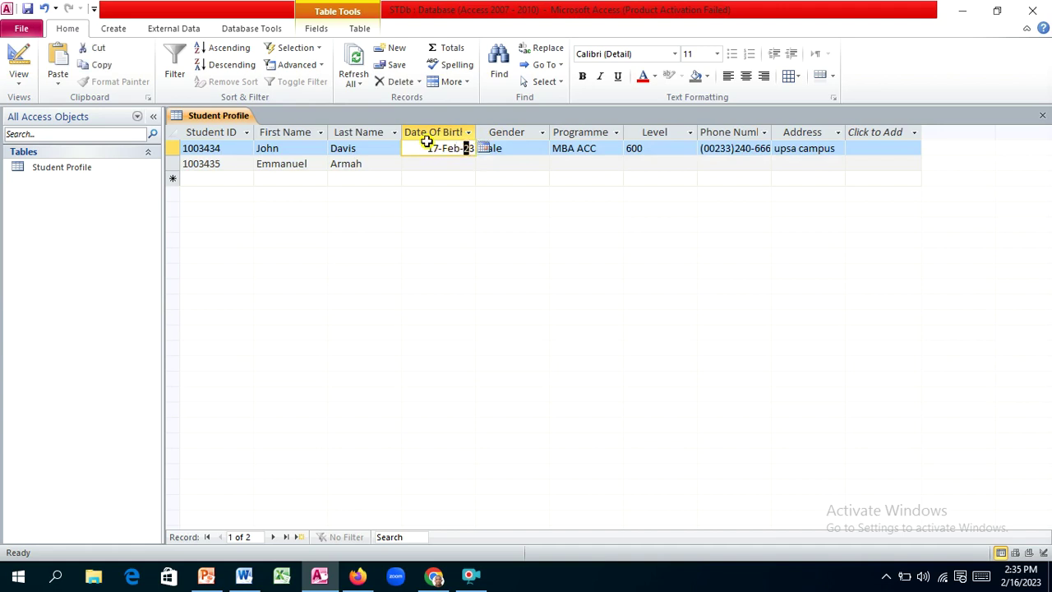
drag(429, 149, 504, 148)
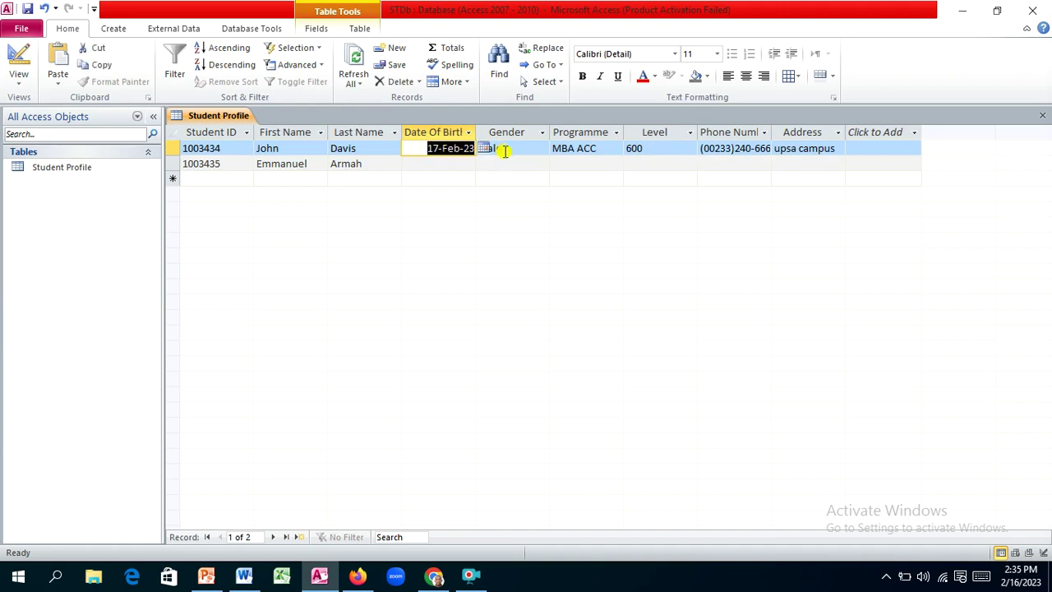
key(Delete)
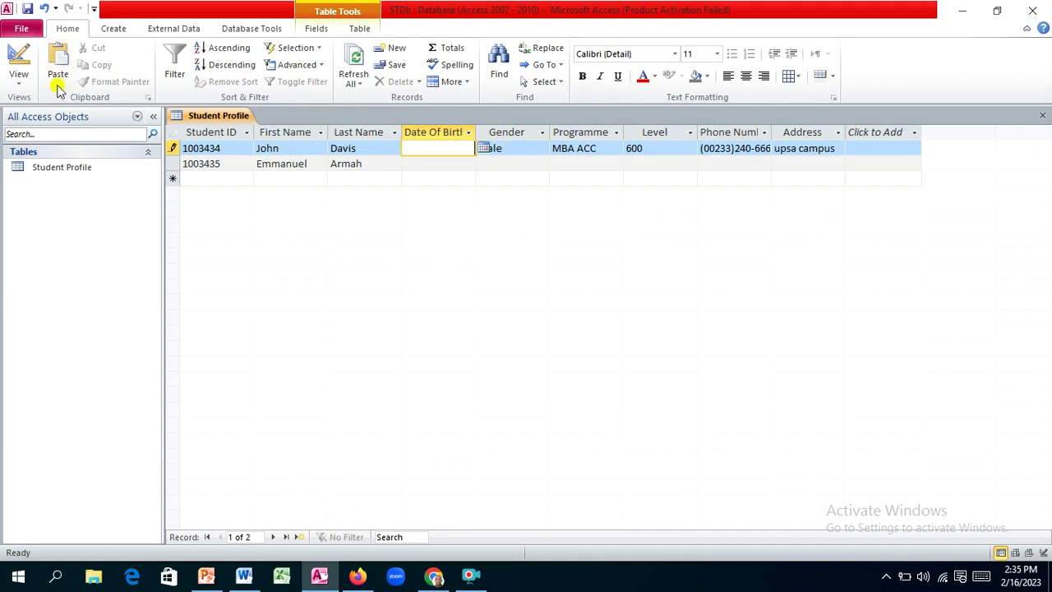
click(27, 9)
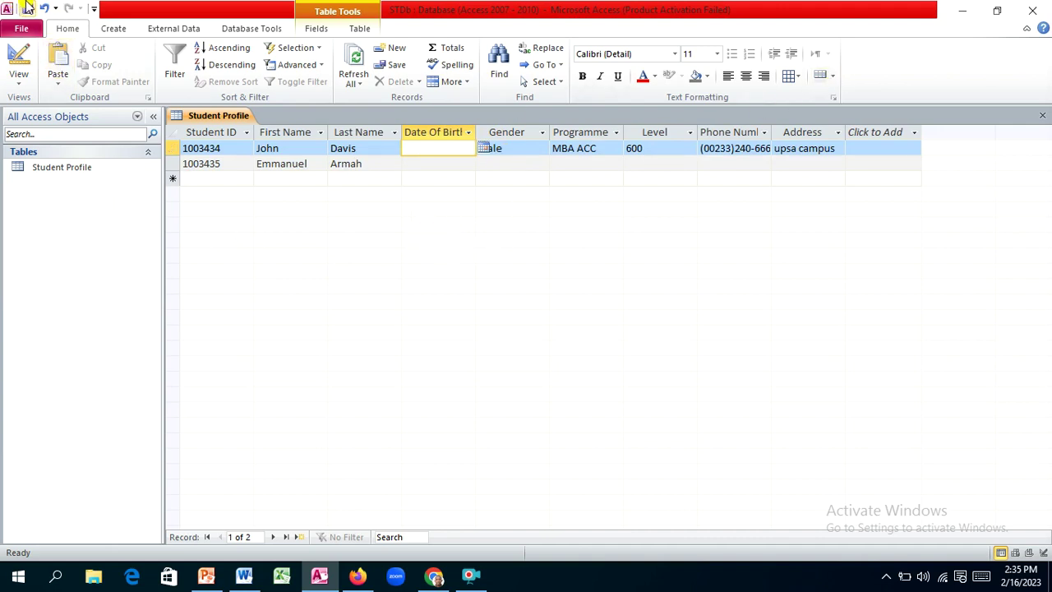
Step: Close the Student Profile table and reopen it from the navigation pane
click(1043, 115)
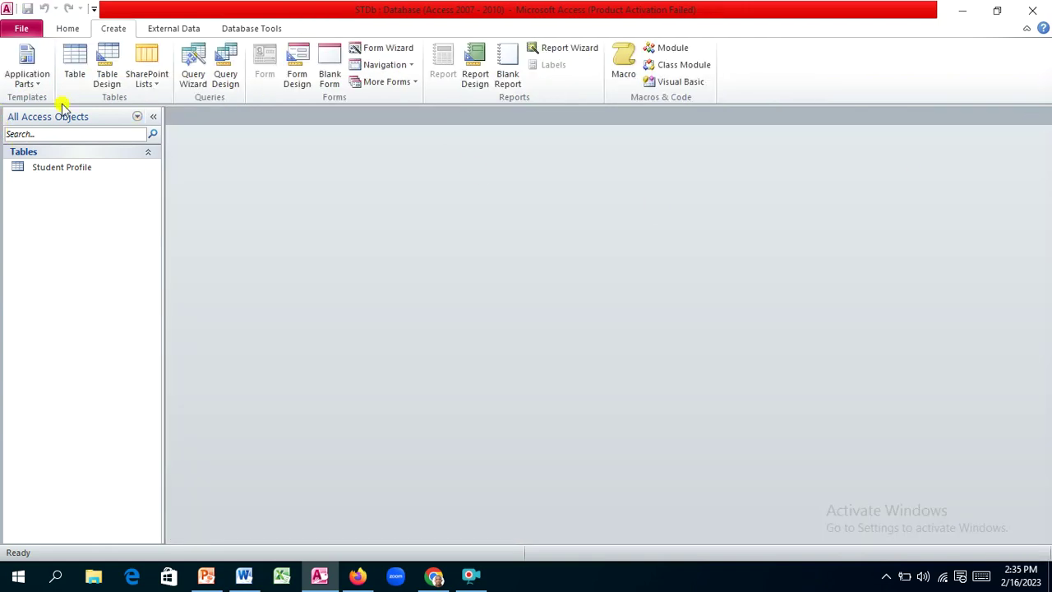
click(62, 167)
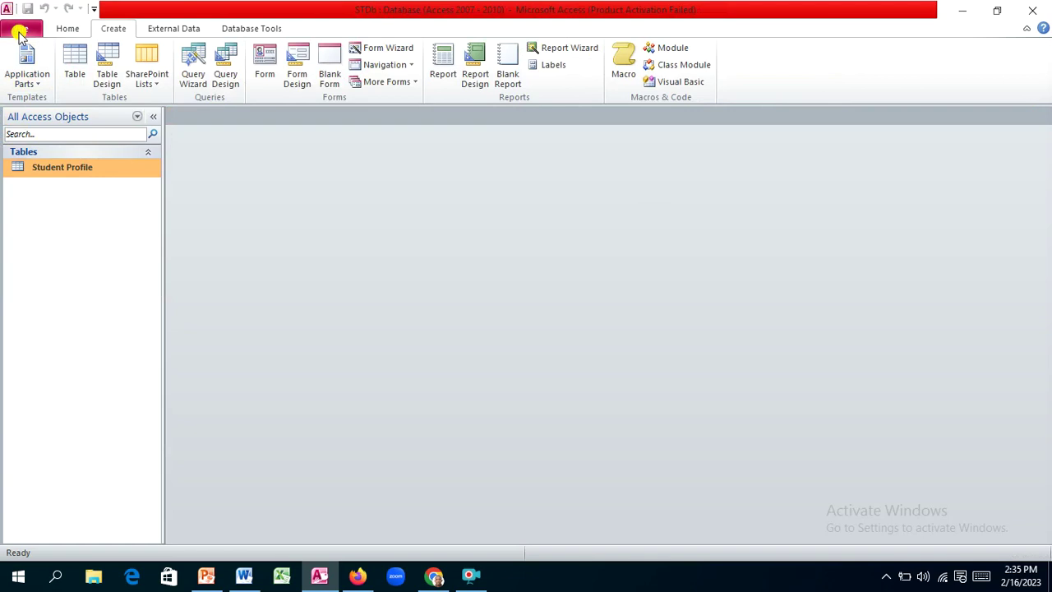
click(20, 31)
click(20, 33)
click(76, 29)
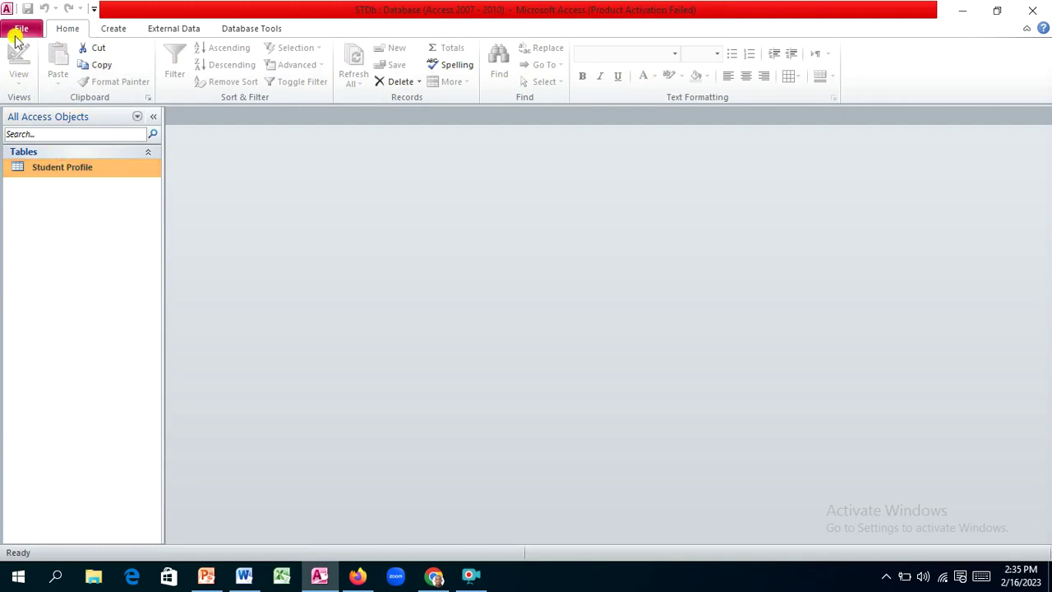
click(18, 31)
click(18, 30)
double_click(101, 167)
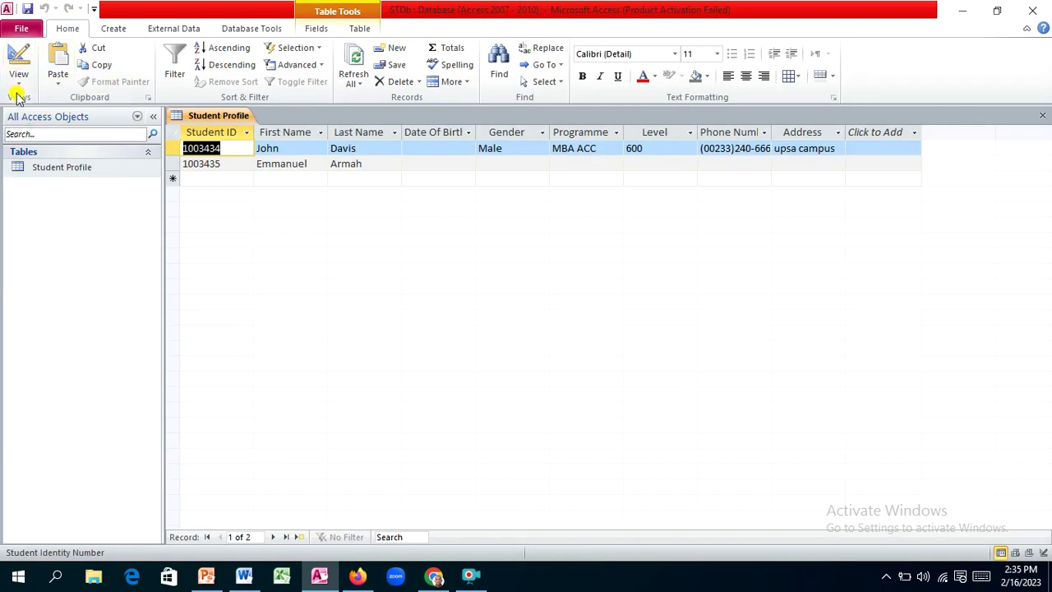
Step: In Design View, edit the DOB field's Validation Rule to read <Now()
click(20, 79)
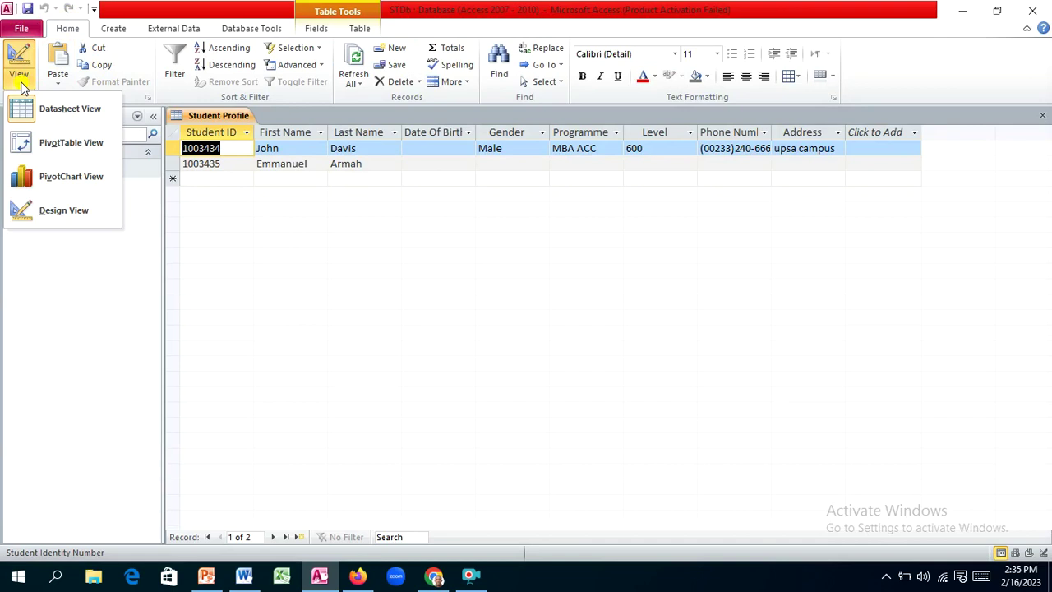
click(45, 211)
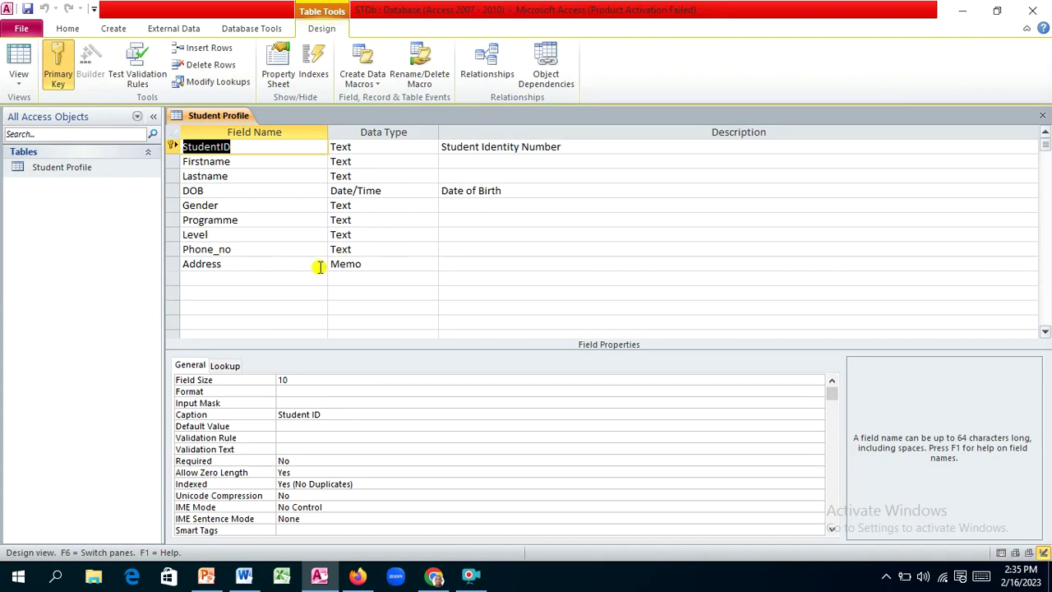
click(253, 191)
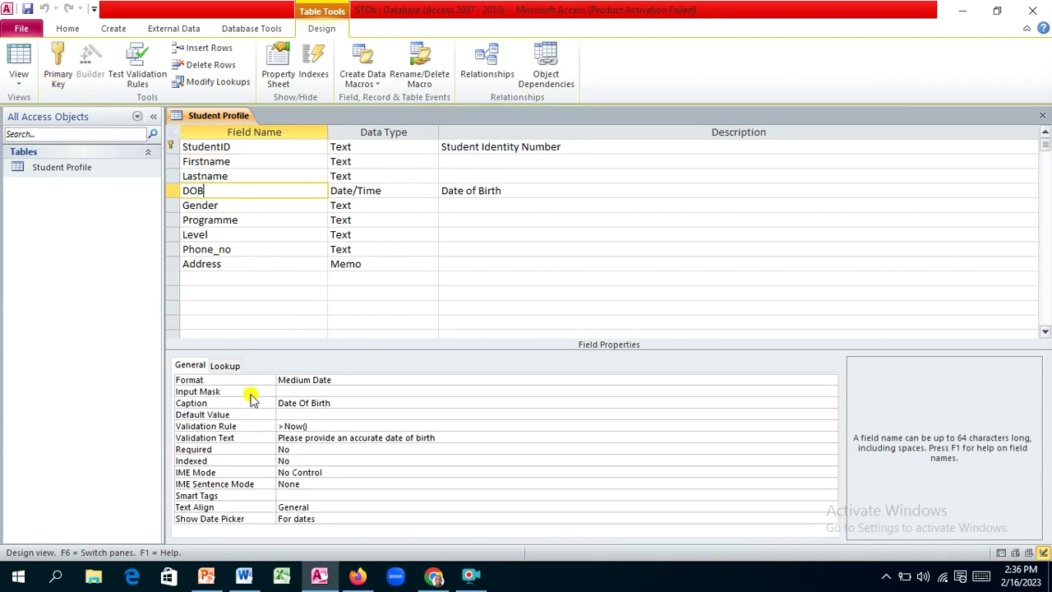
click(276, 426)
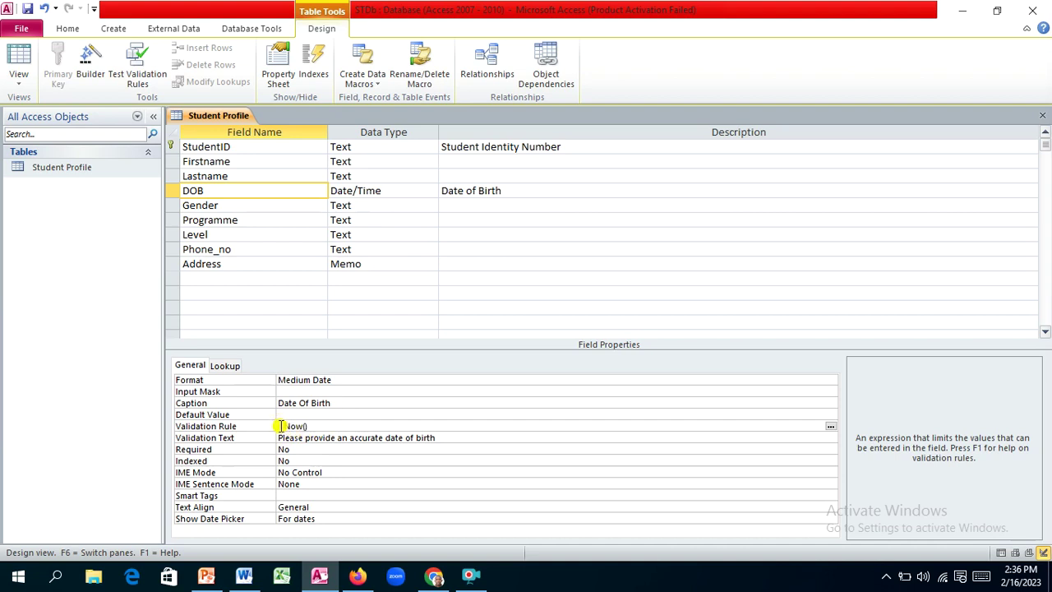
drag(281, 425, 344, 417)
click(351, 425)
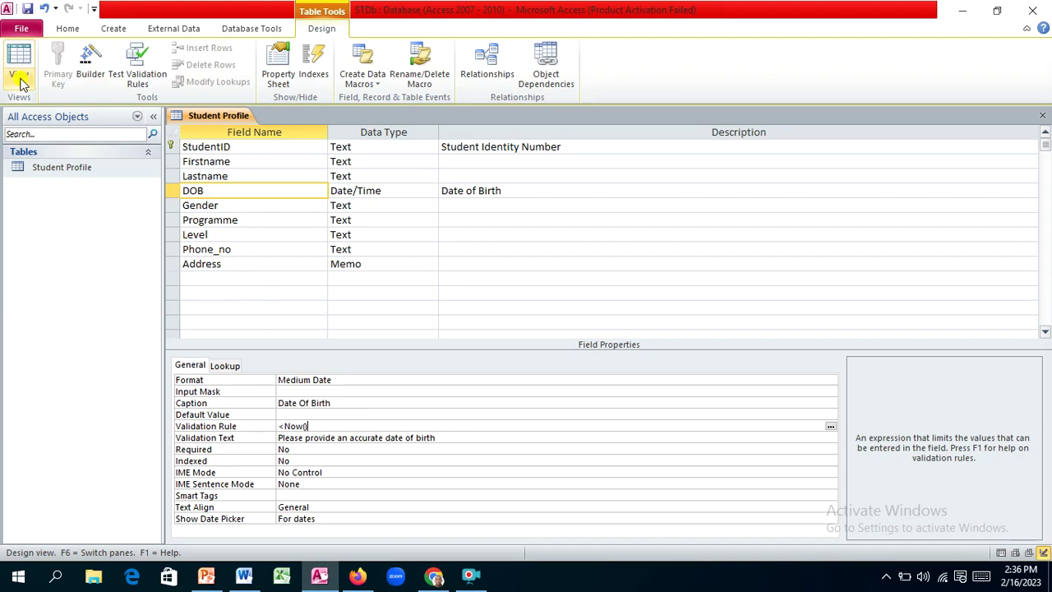
Step: Return to Datasheet View, saving the table and testing existing data against the new rule
key(Return)
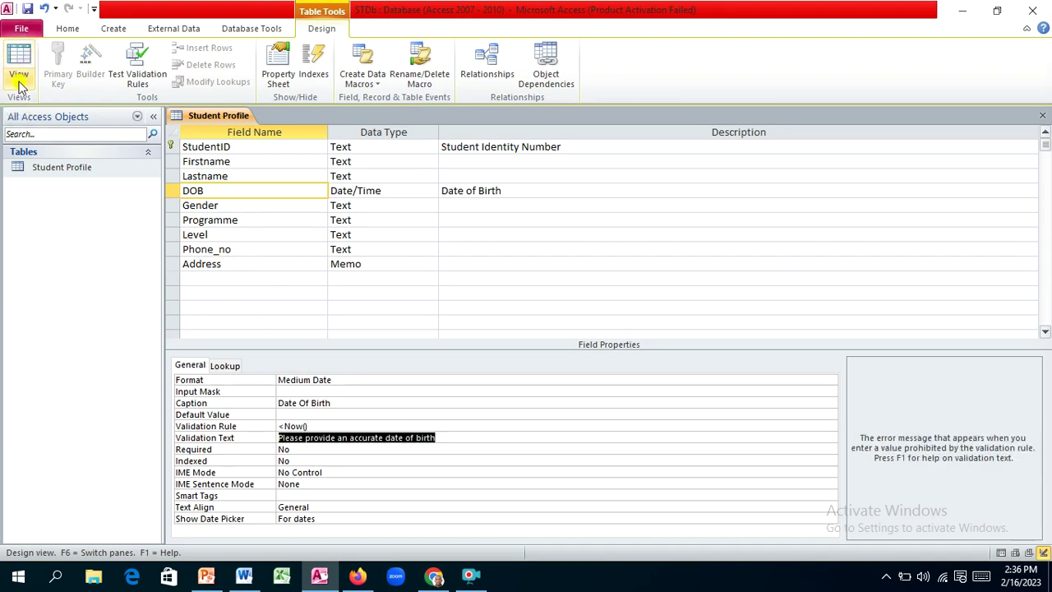
click(19, 80)
click(55, 112)
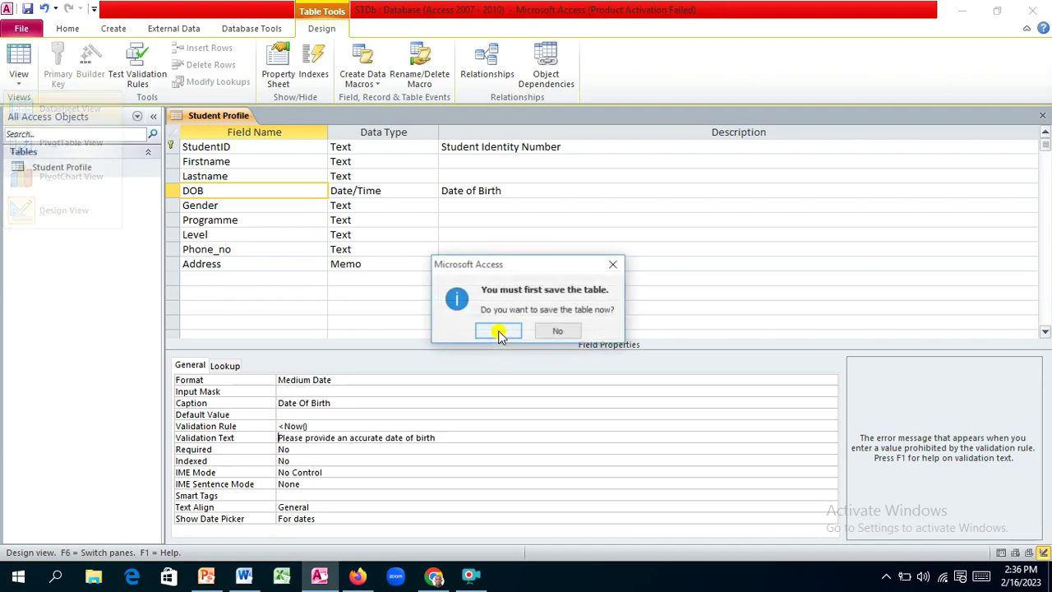
click(507, 336)
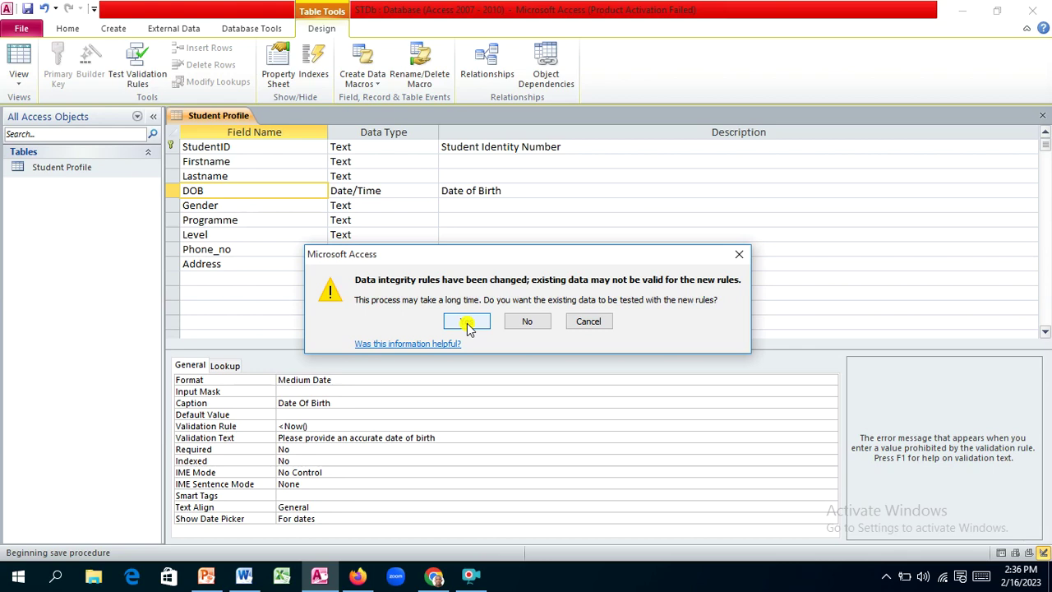
click(467, 324)
click(470, 335)
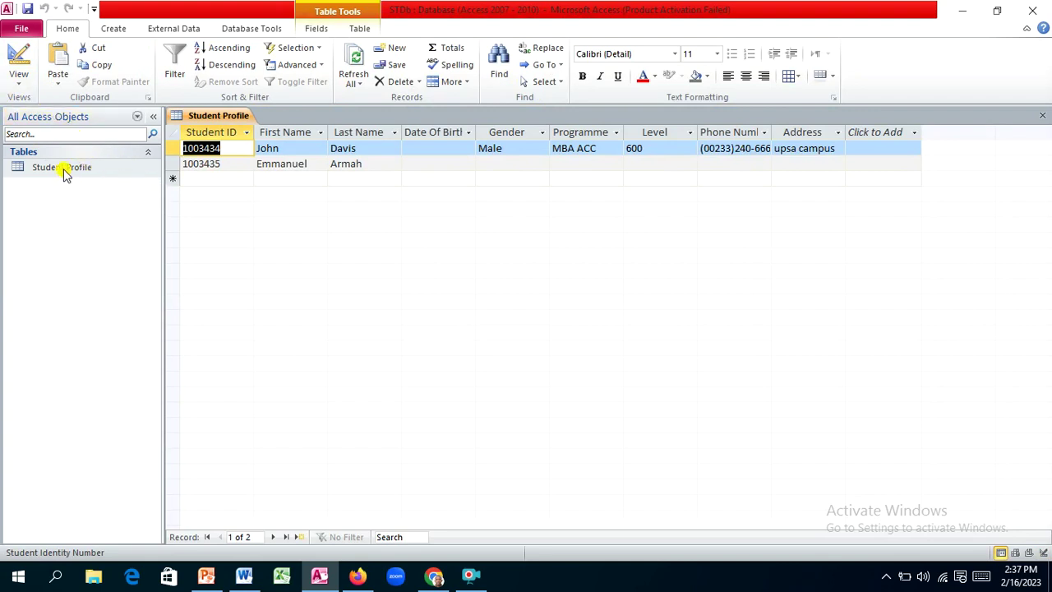
Step: Try the 17th as the first student's birth date and dismiss the invalid-date warning
click(437, 149)
click(483, 150)
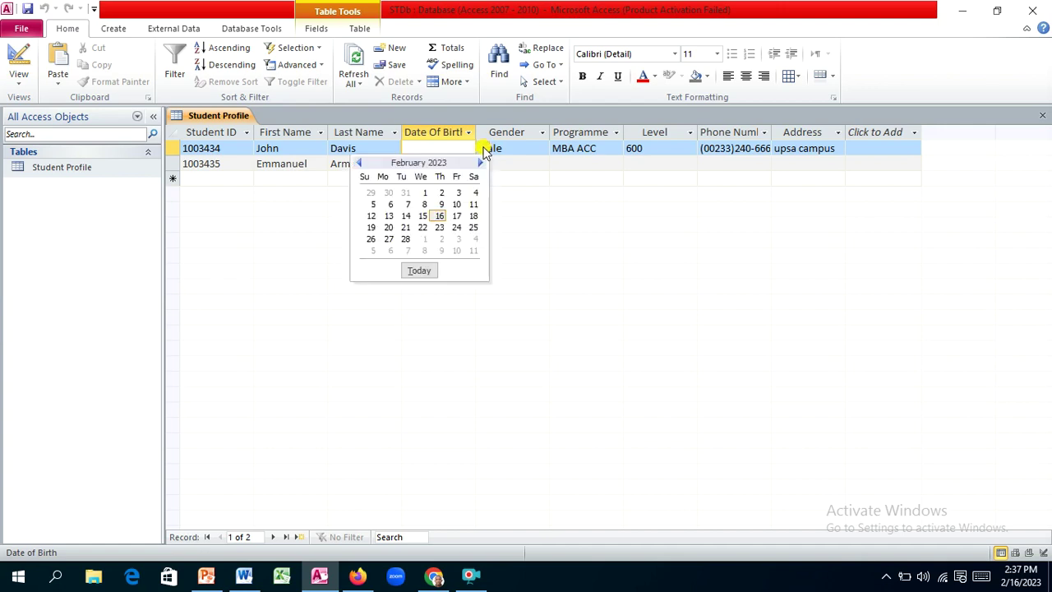
click(457, 215)
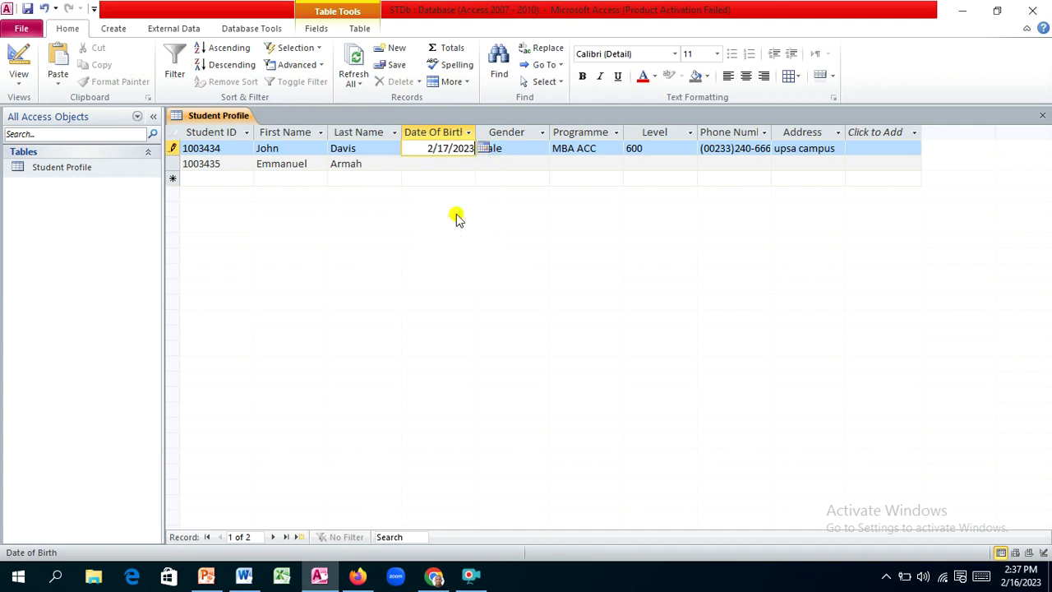
click(474, 168)
click(493, 321)
Step: Set the first student's date of birth to 20-Feb-80
click(483, 150)
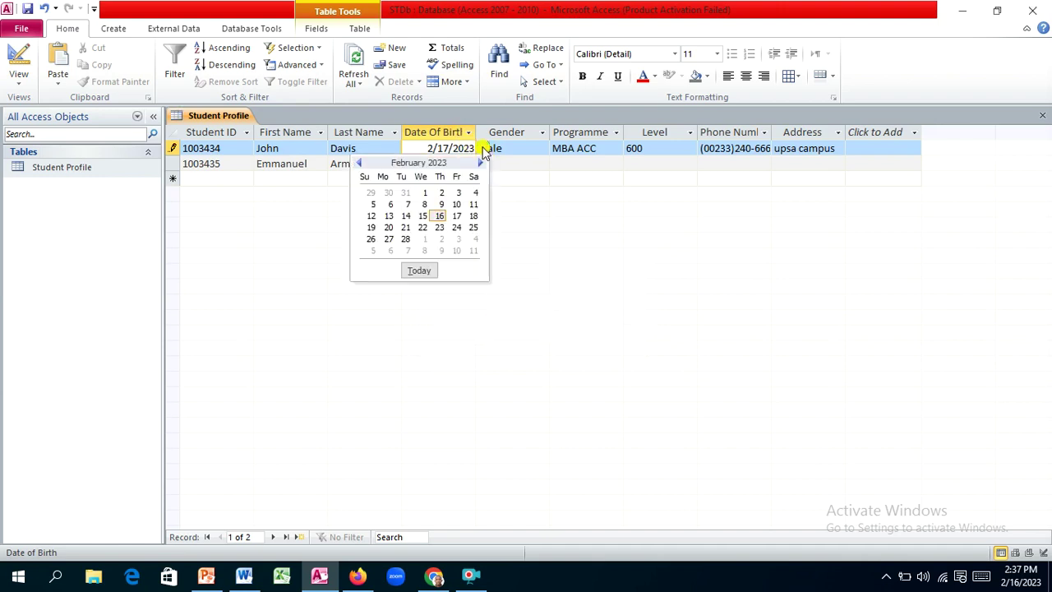
click(388, 227)
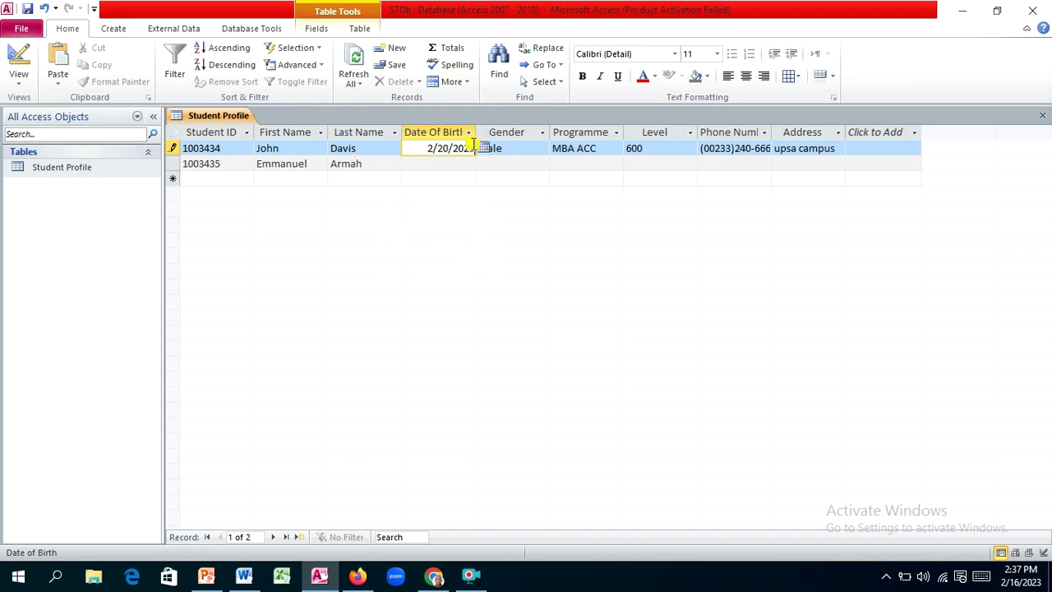
drag(475, 145, 456, 148)
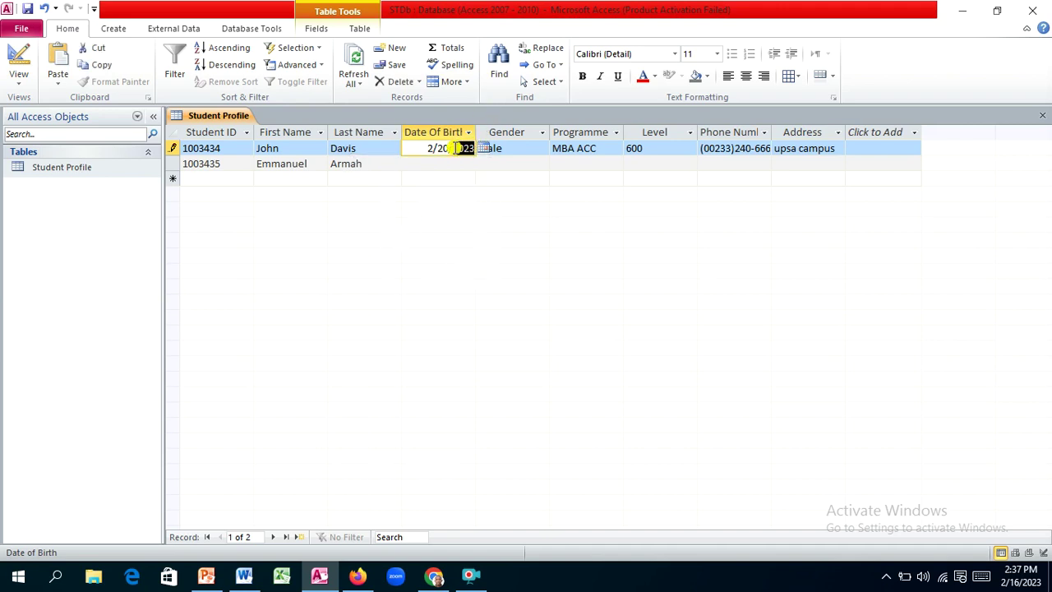
text(1980)
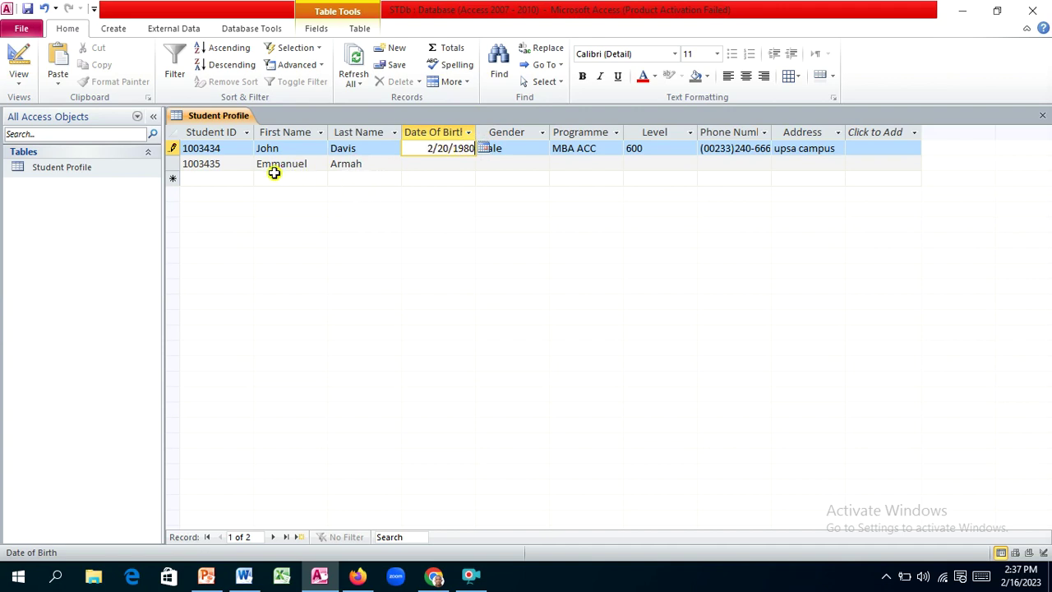
key(Tab)
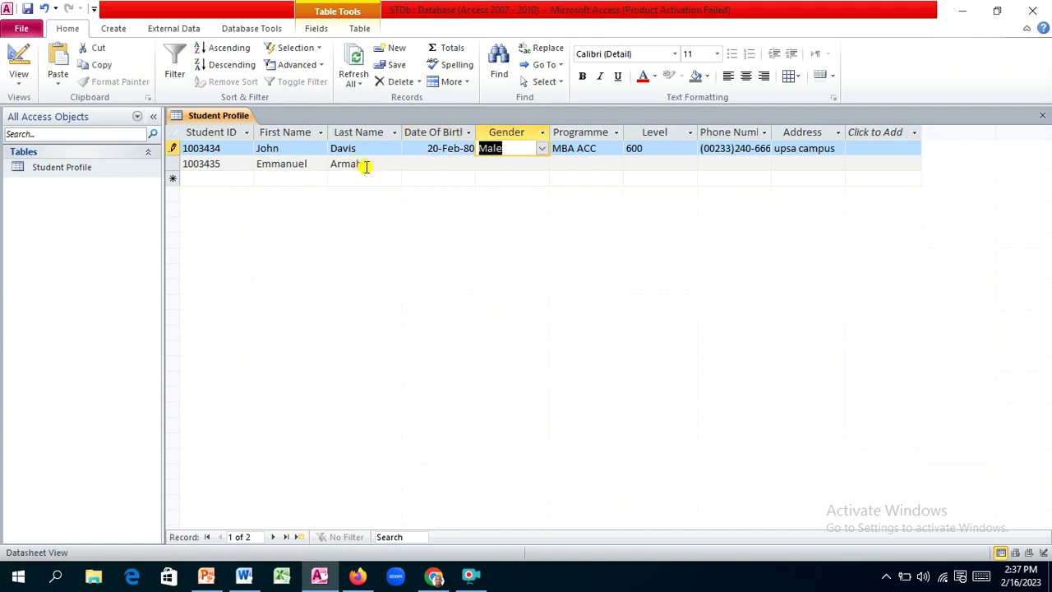
click(426, 165)
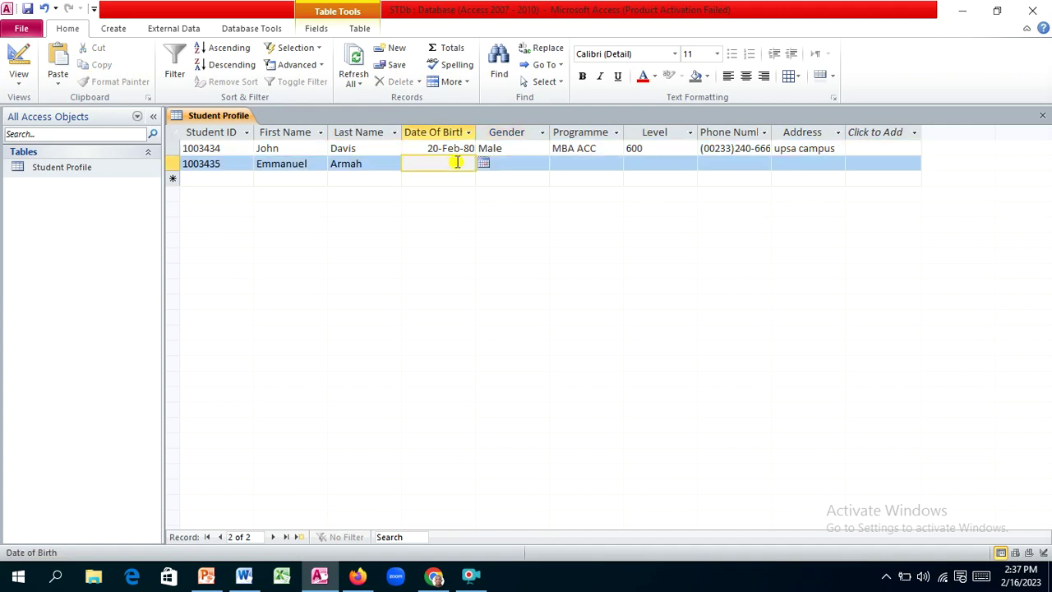
Step: Set the second student's date of birth to 16-Feb-67, starting from today's date
click(484, 164)
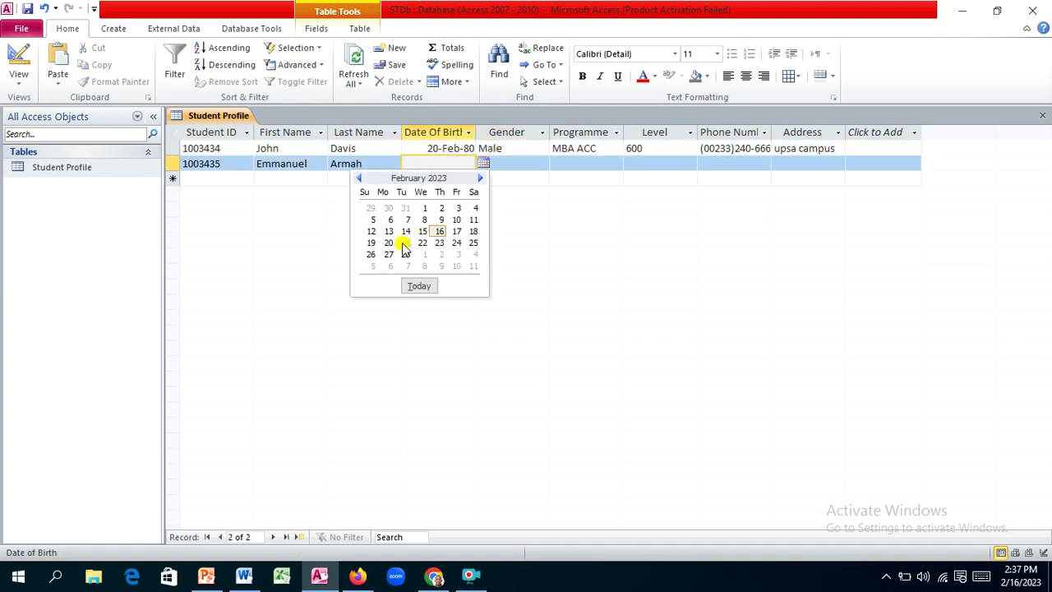
click(419, 285)
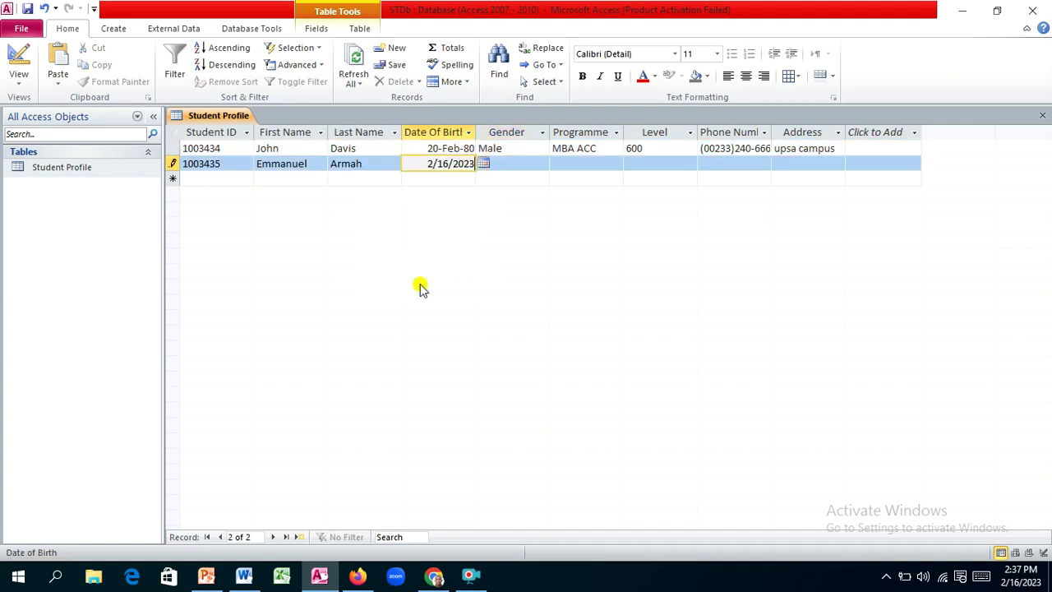
double_click(474, 163)
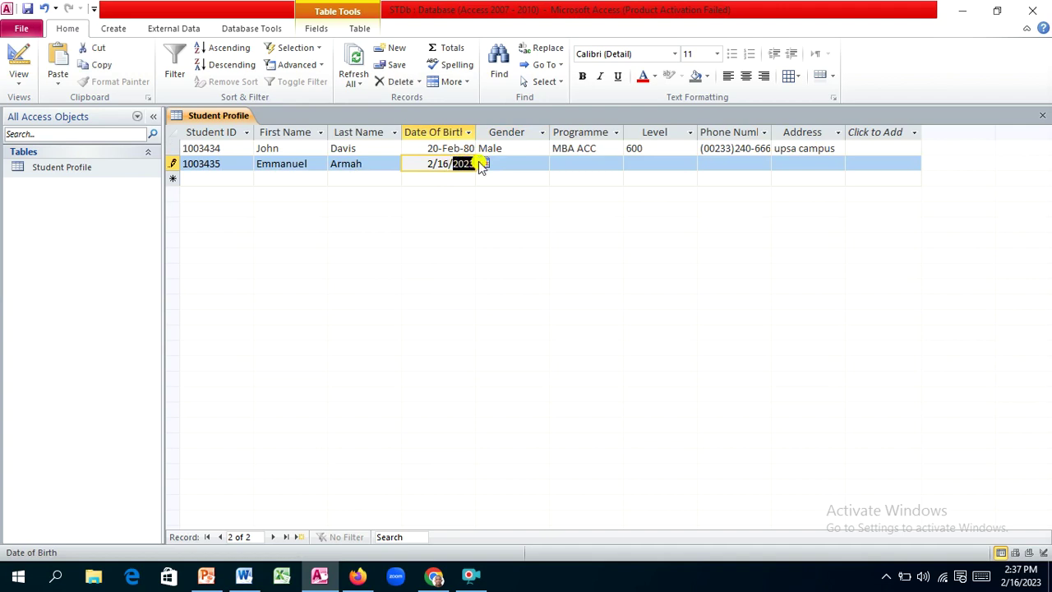
text(2)
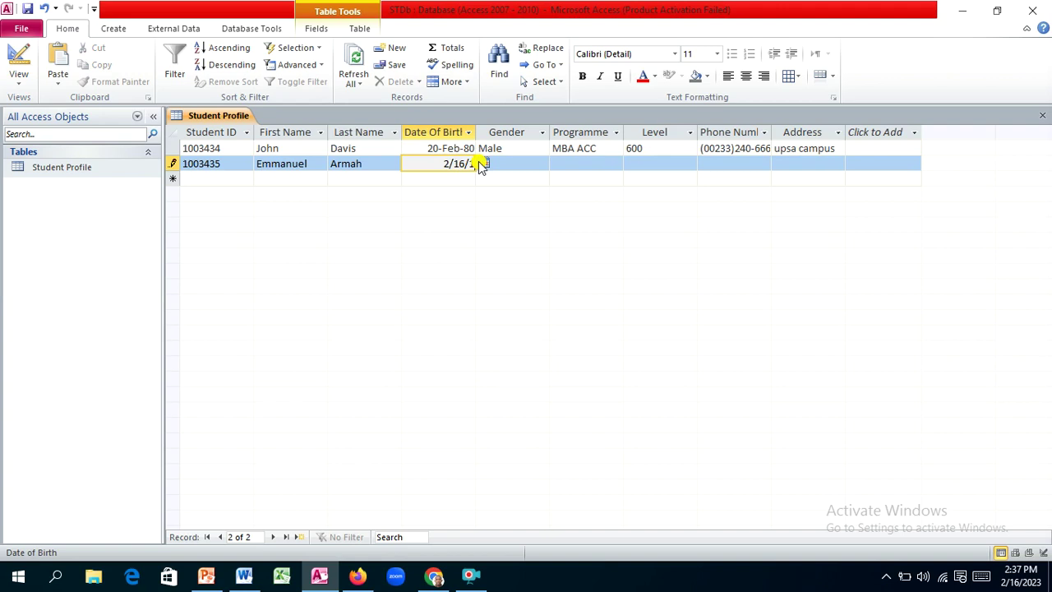
text(99)
key(BackSpace)
key(BackSpace)
text(967)
key(Tab)
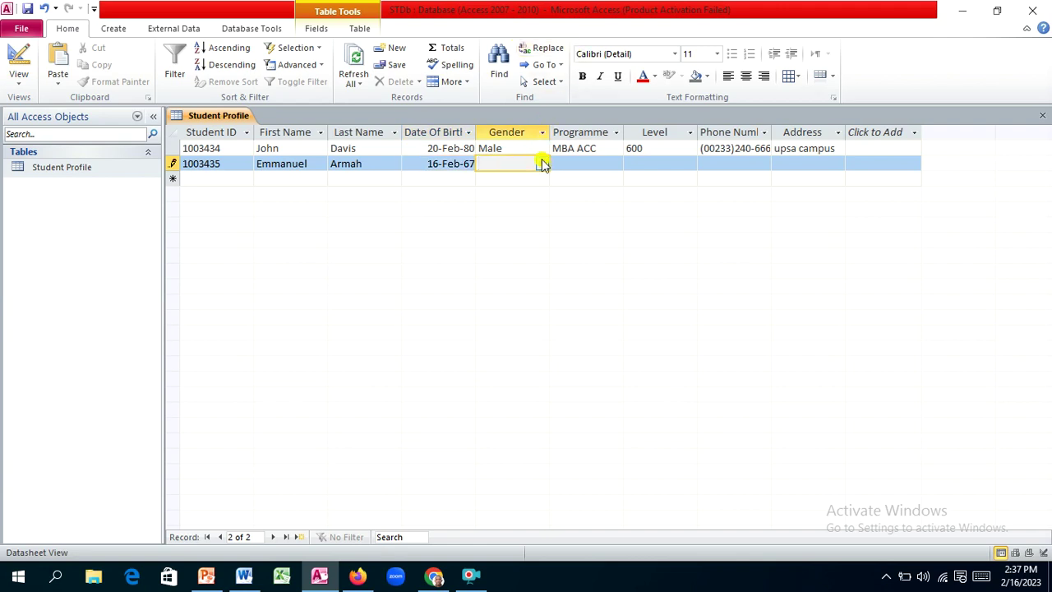
Step: Set the second student's gender to Male and programme to BSC ITM
click(542, 164)
click(519, 192)
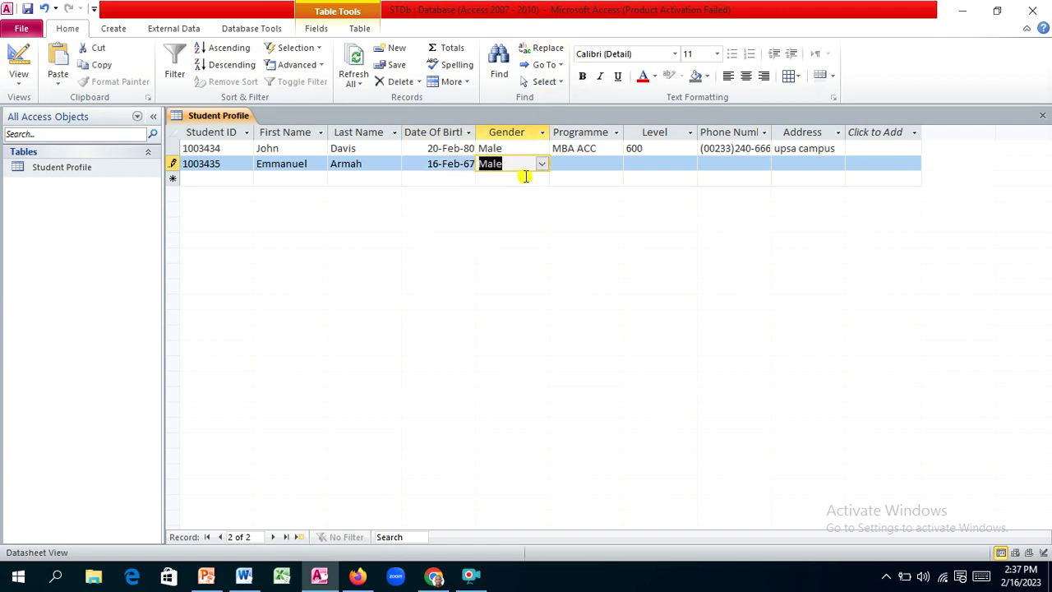
key(Tab)
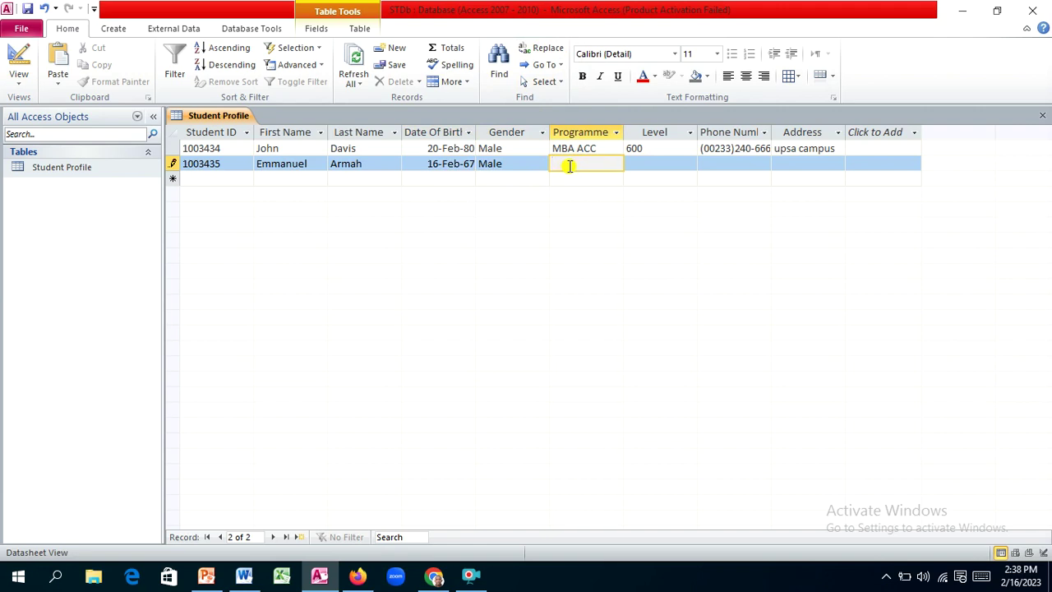
key(Caps_Lock)
text(BS)
key(Caps_Lock)
text(tm)
key(BackSpace)
key(BackSpace)
text(tm)
key(BackSpace)
key(BackSpace)
text(TM)
key(Tab)
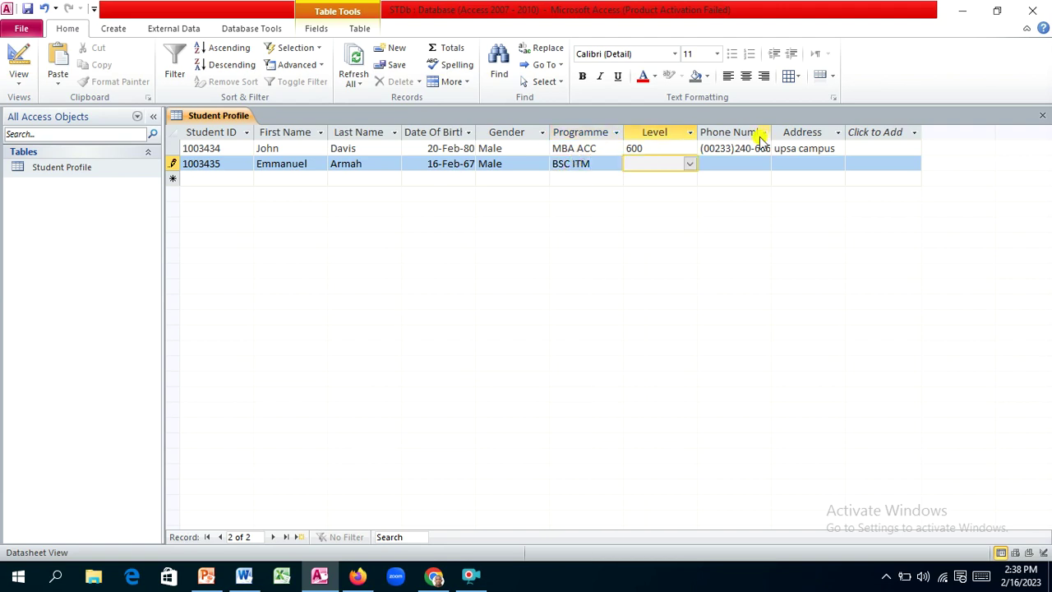
Step: Set level 400, enter the phone number and address 'upsa campus', and save the record
click(690, 164)
click(656, 219)
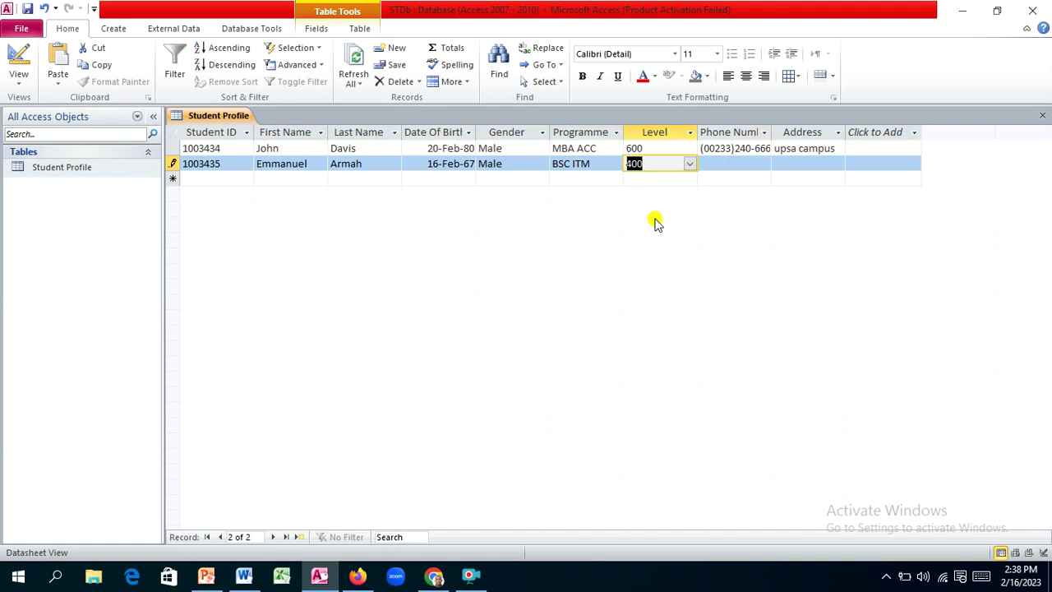
key(Tab)
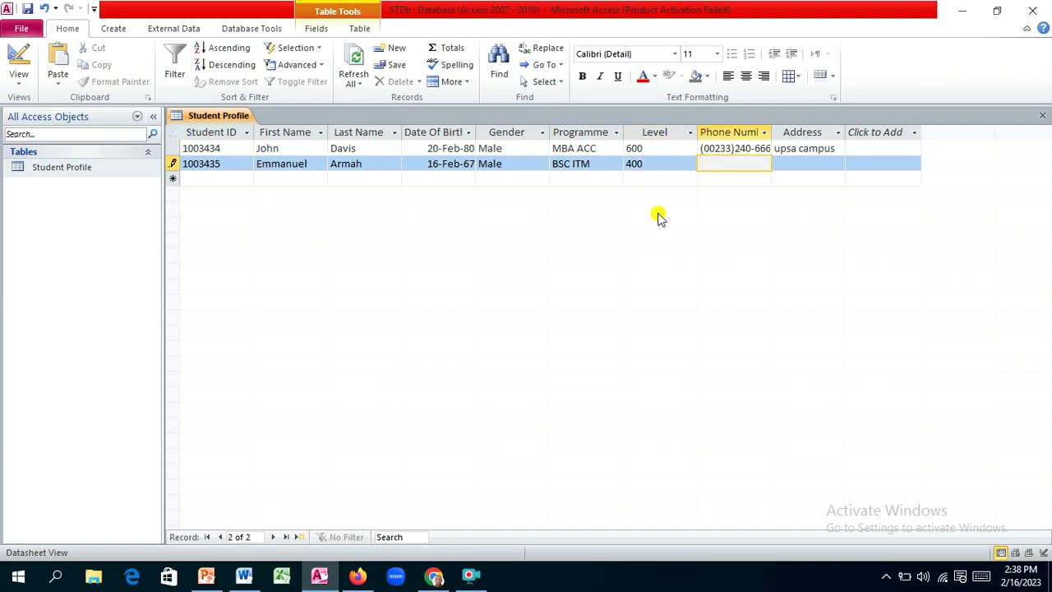
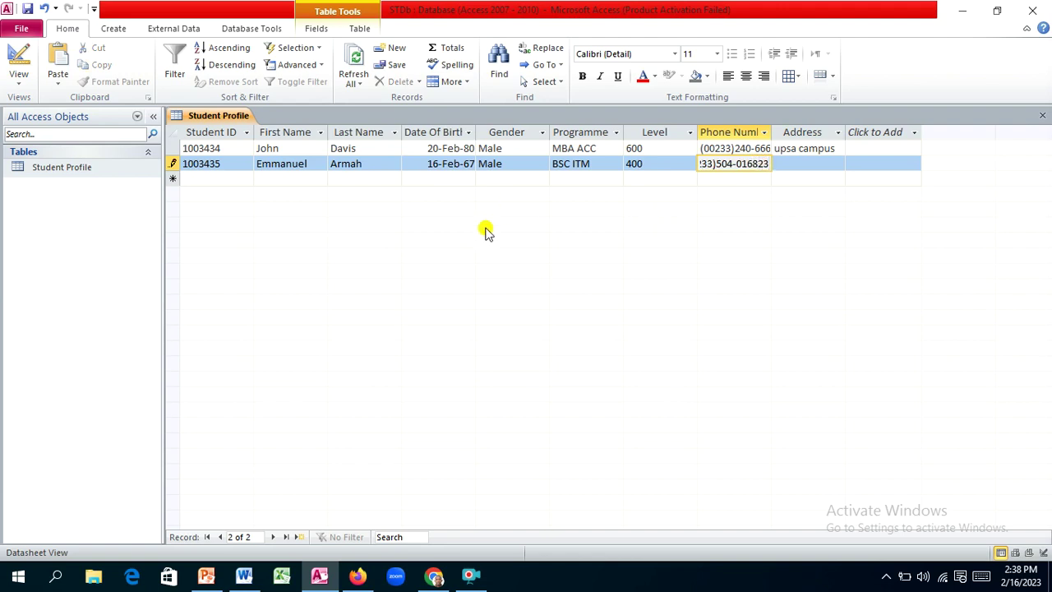
key(Tab)
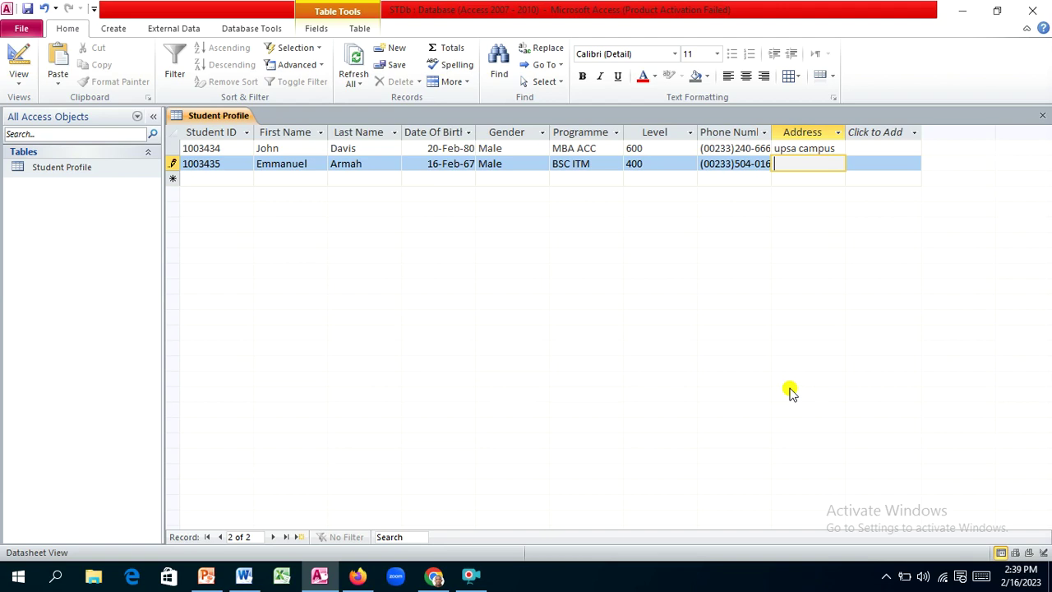
text(upsa campus)
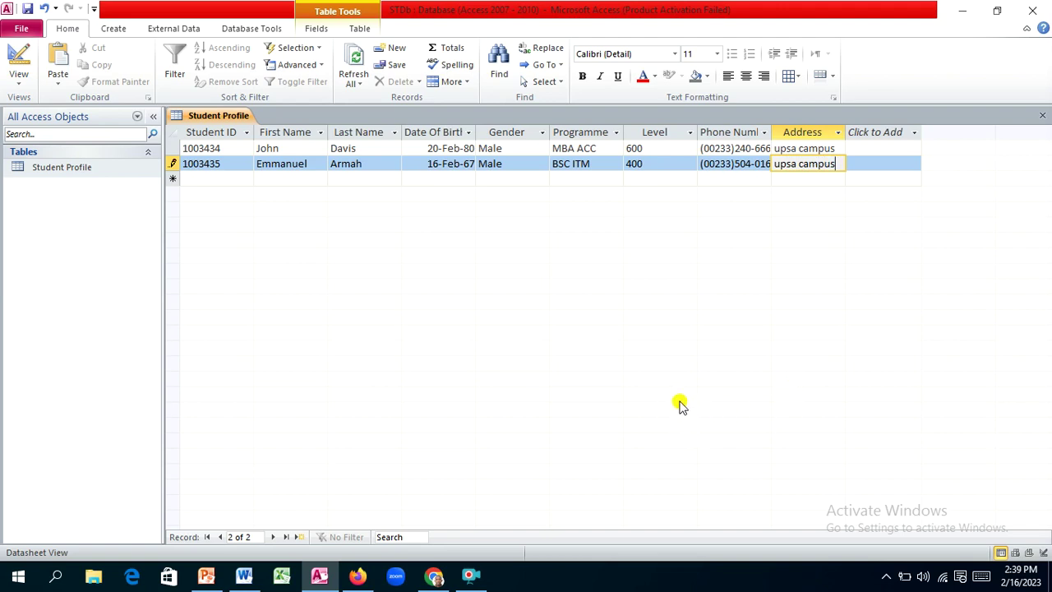
key(Return)
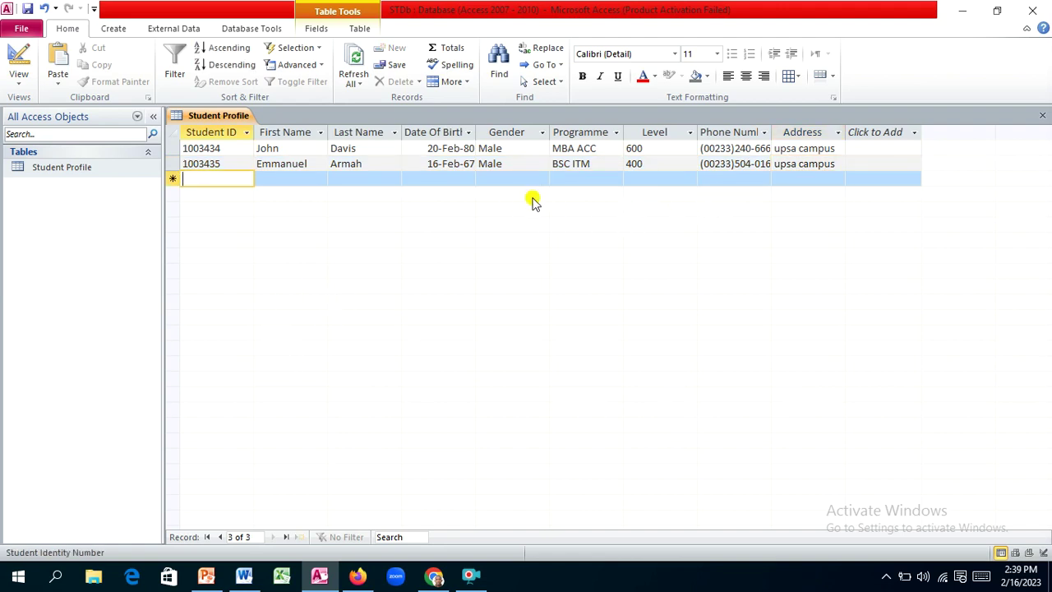
Step: In Design View, give the Address field the default value "upsa campus"
click(19, 81)
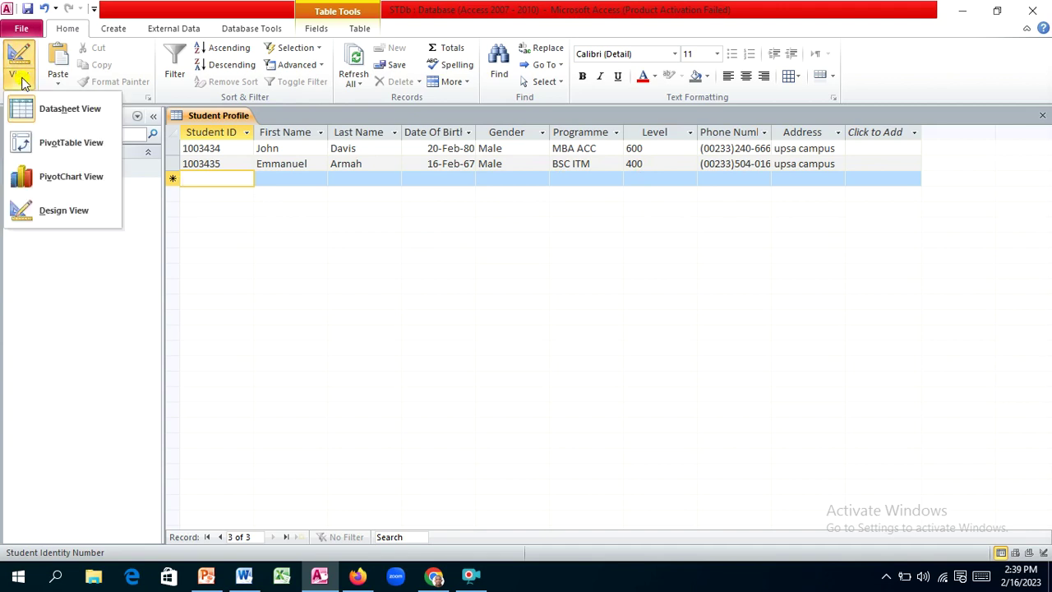
click(72, 211)
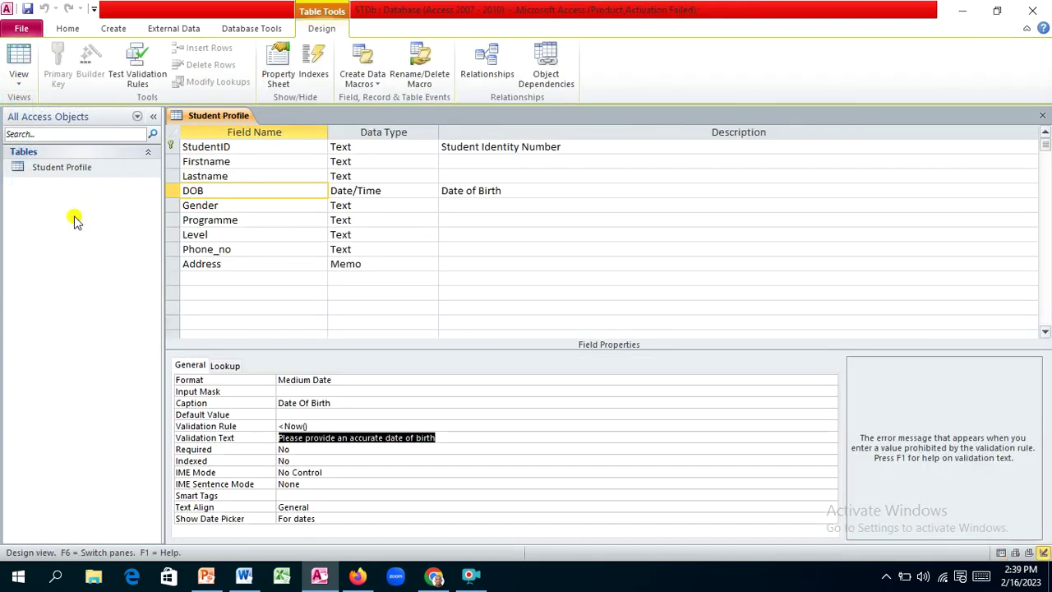
click(430, 263)
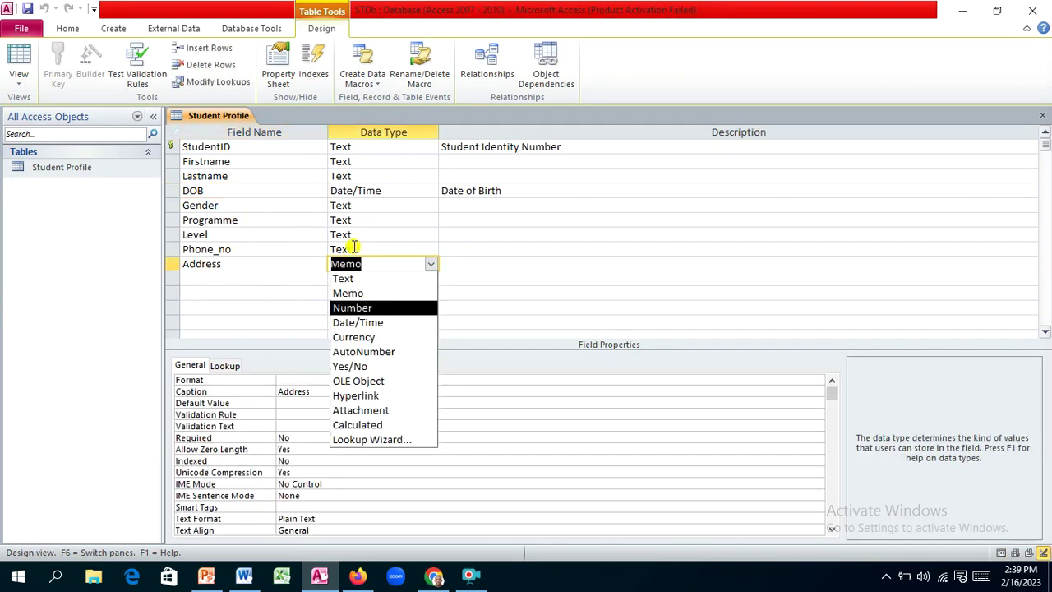
click(481, 261)
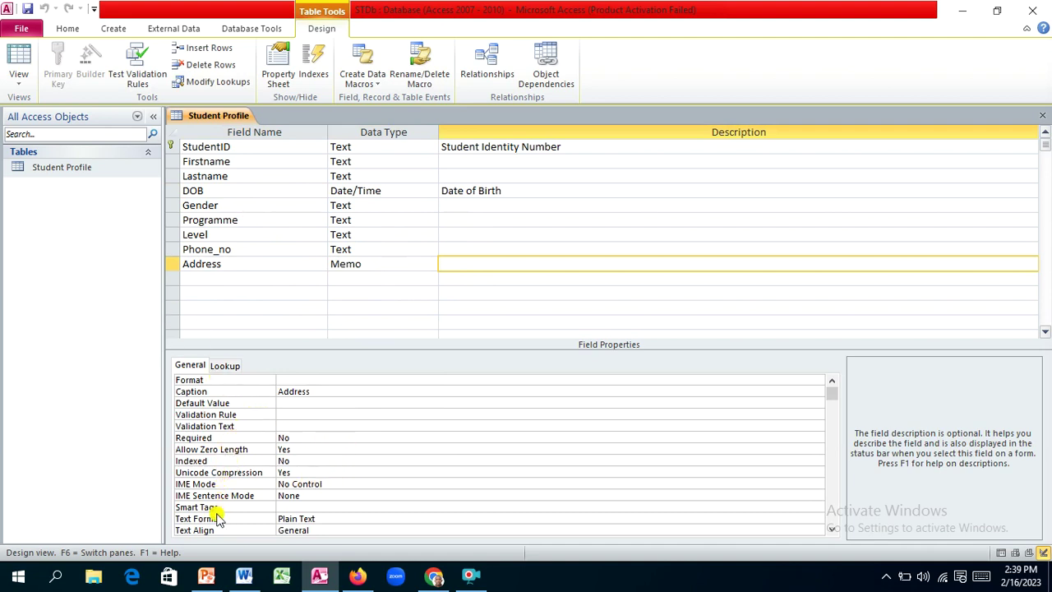
click(292, 404)
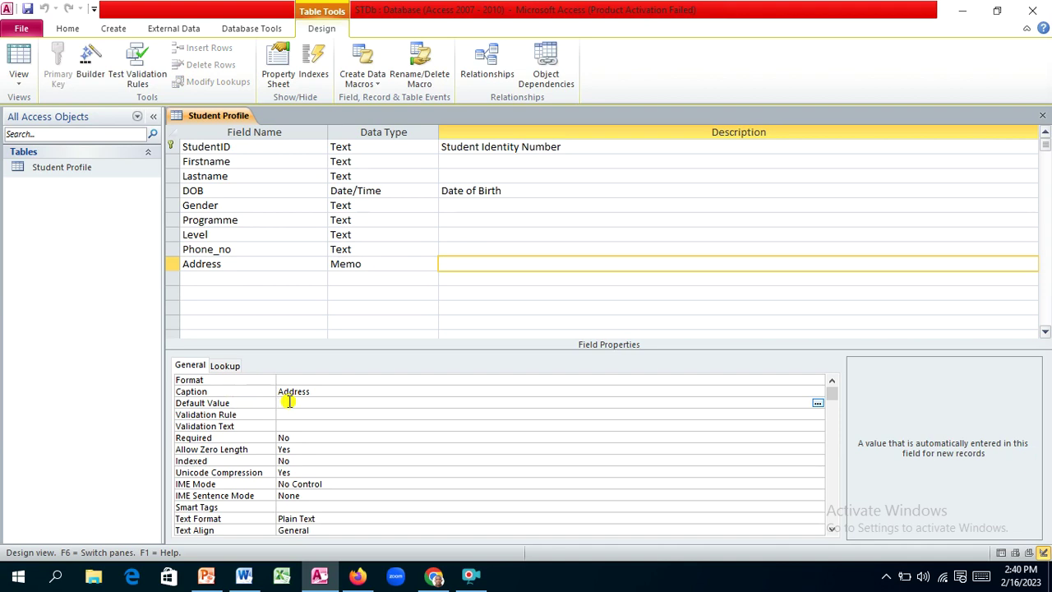
text("upsa campus)
key(Return)
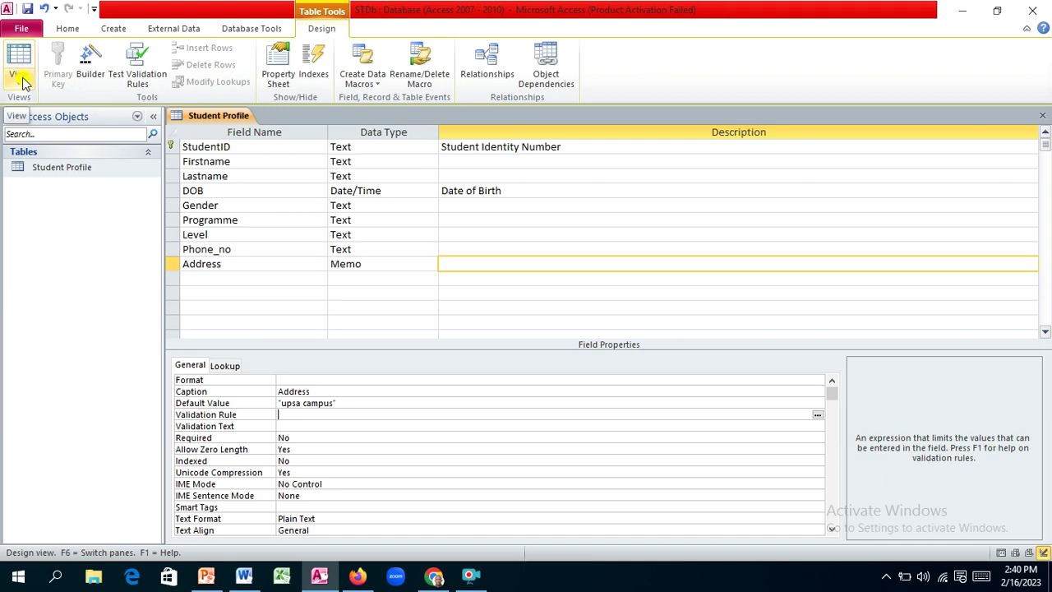
click(18, 63)
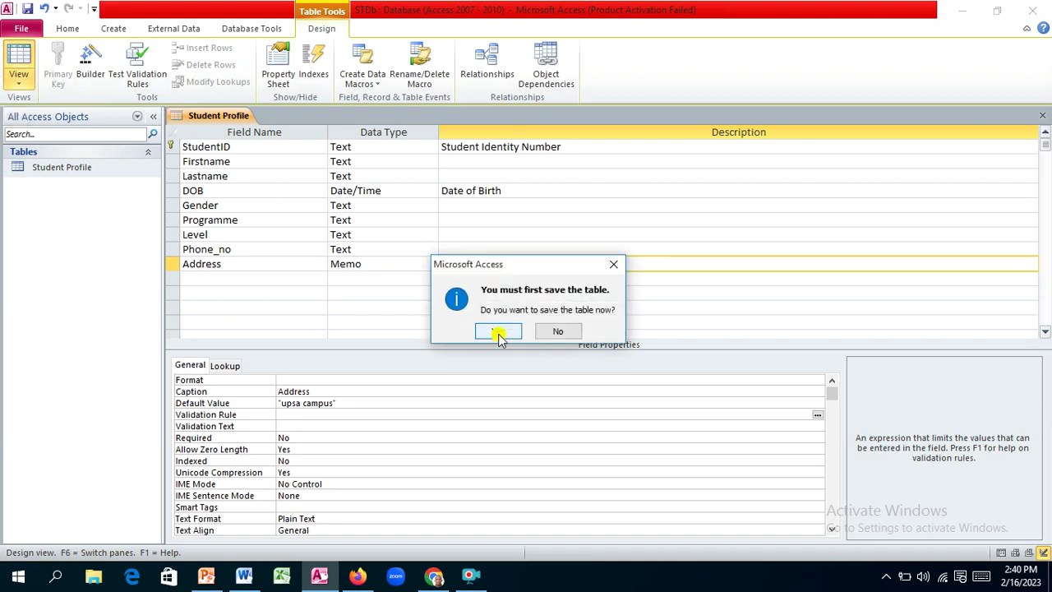
Step: Save the design and enter the third student's ID, first name and last name
click(498, 332)
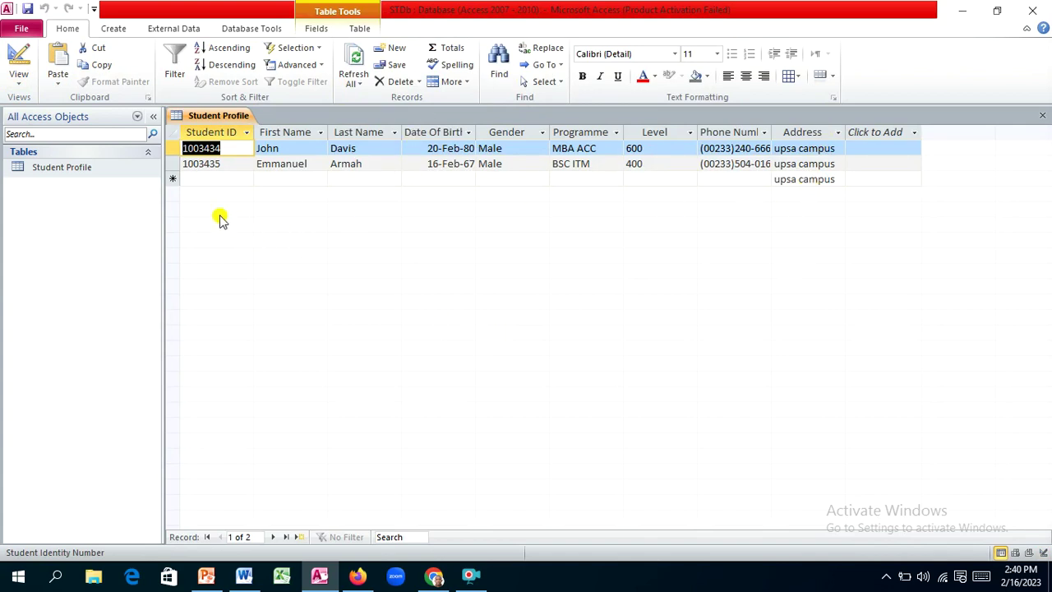
click(210, 179)
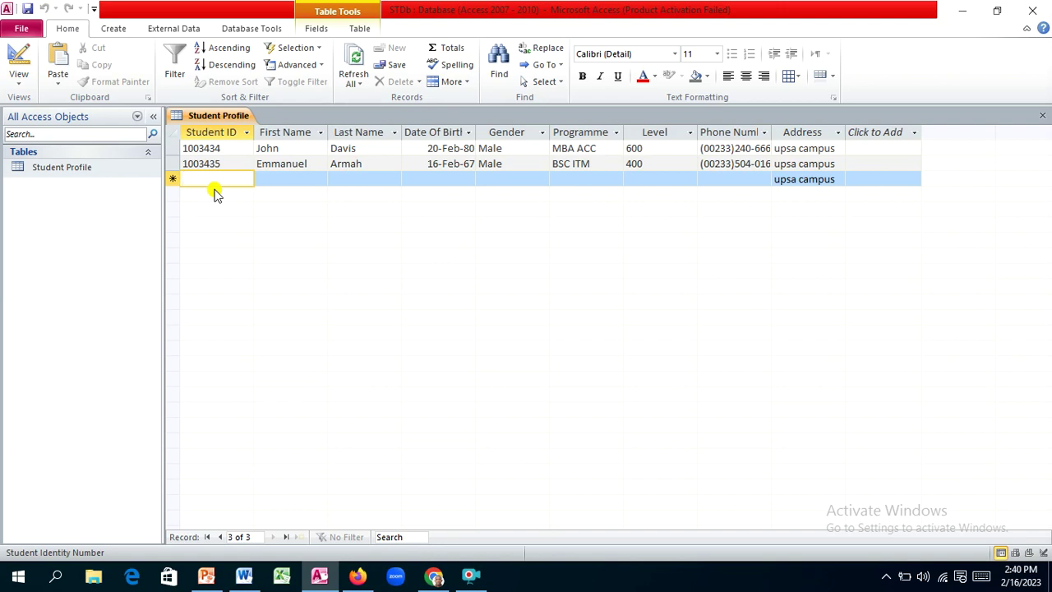
text(100)
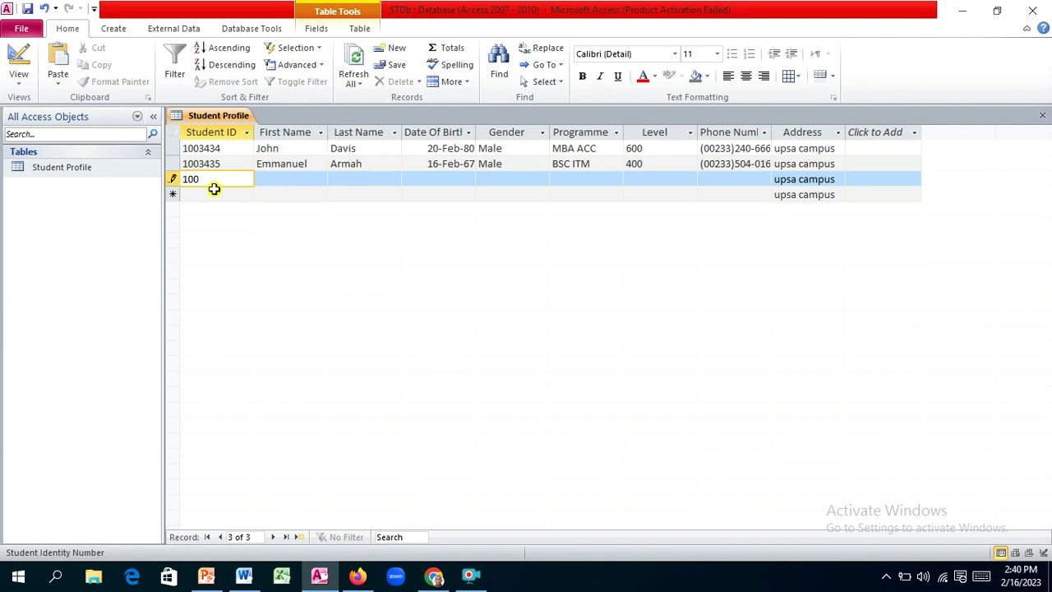
text(3456)
key(Tab)
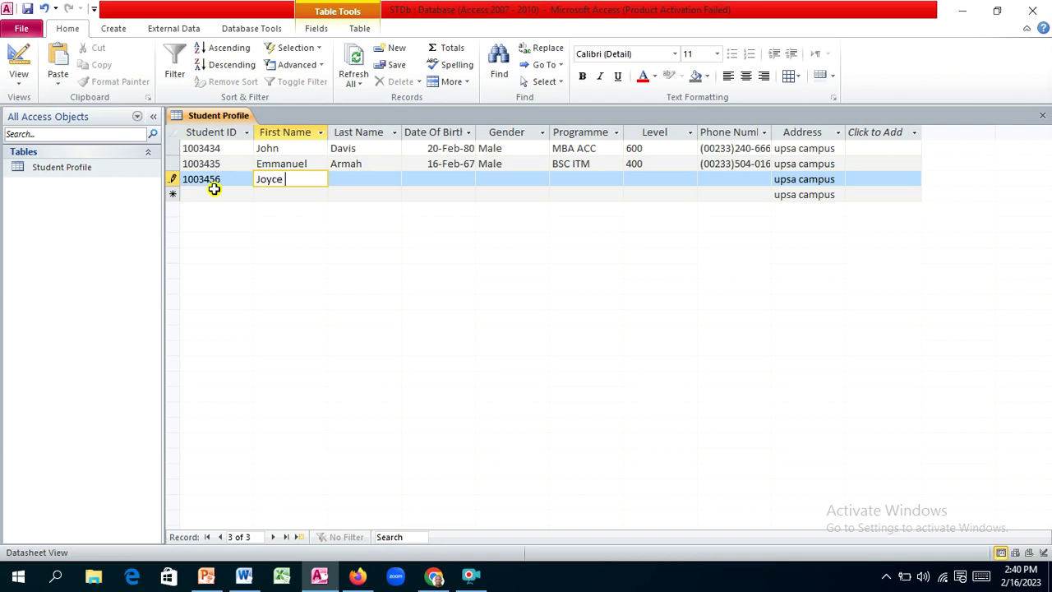
key(Tab)
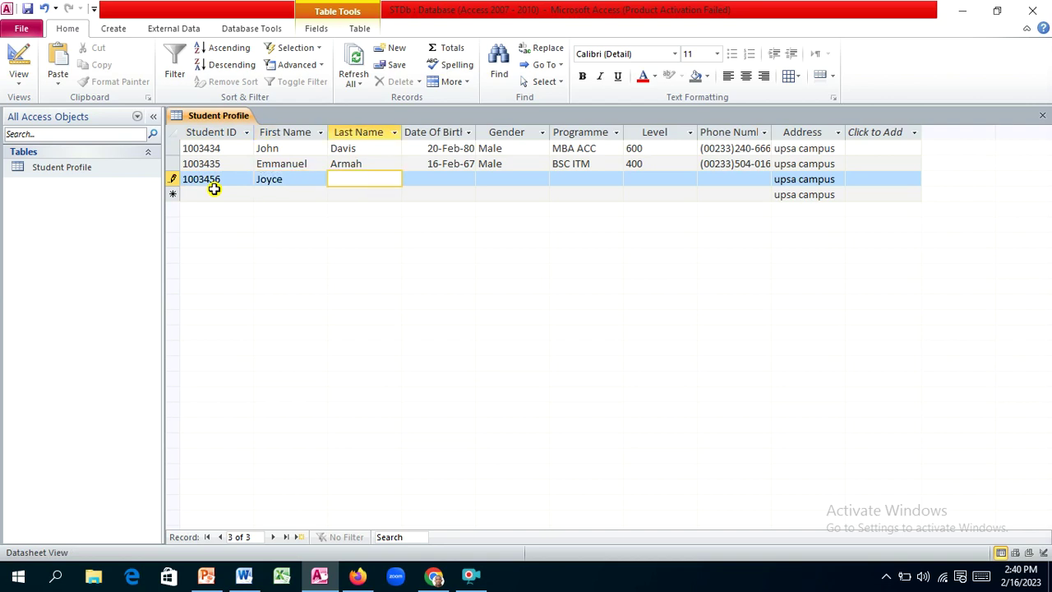
Step: Set the third student's date of birth to 14-Feb-89
key(Tab)
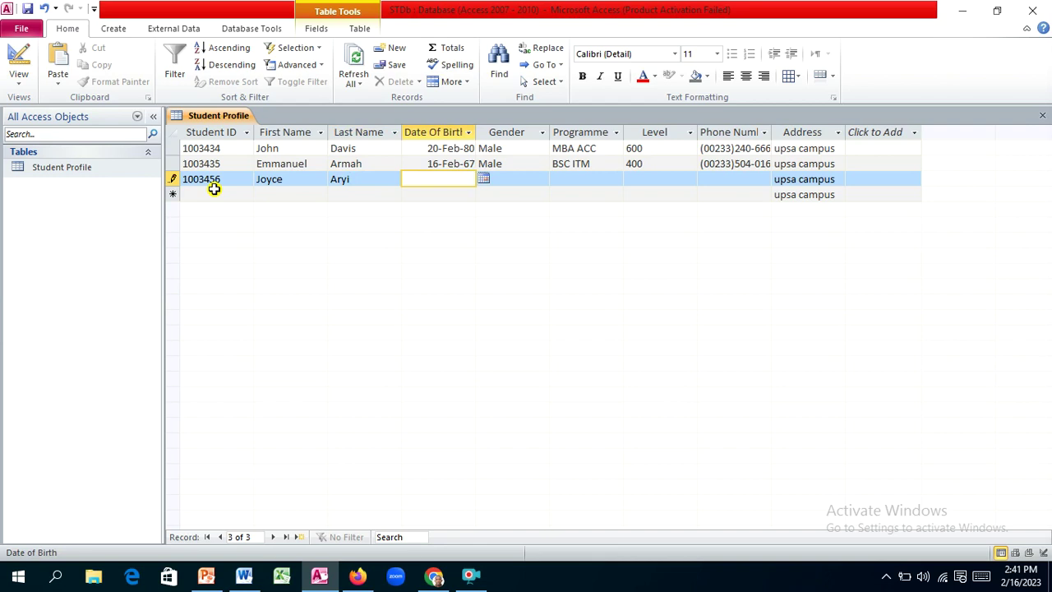
click(483, 178)
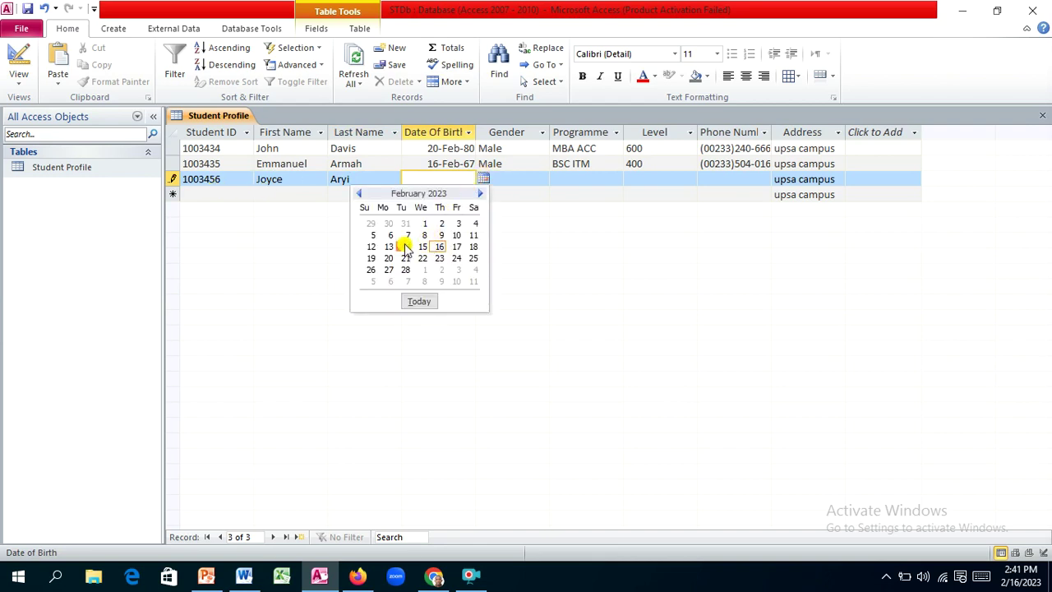
click(405, 246)
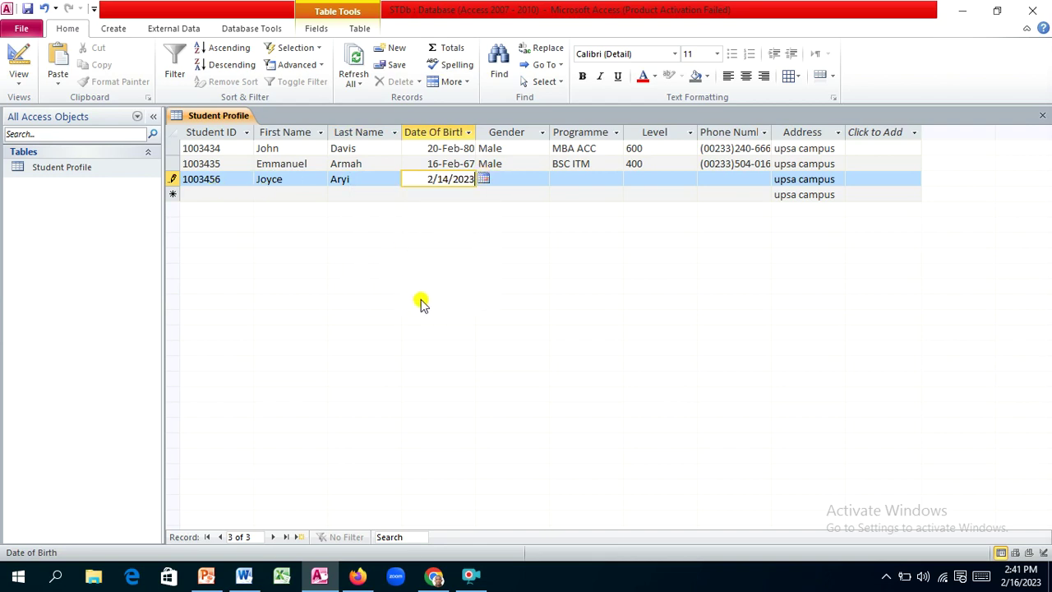
double_click(462, 178)
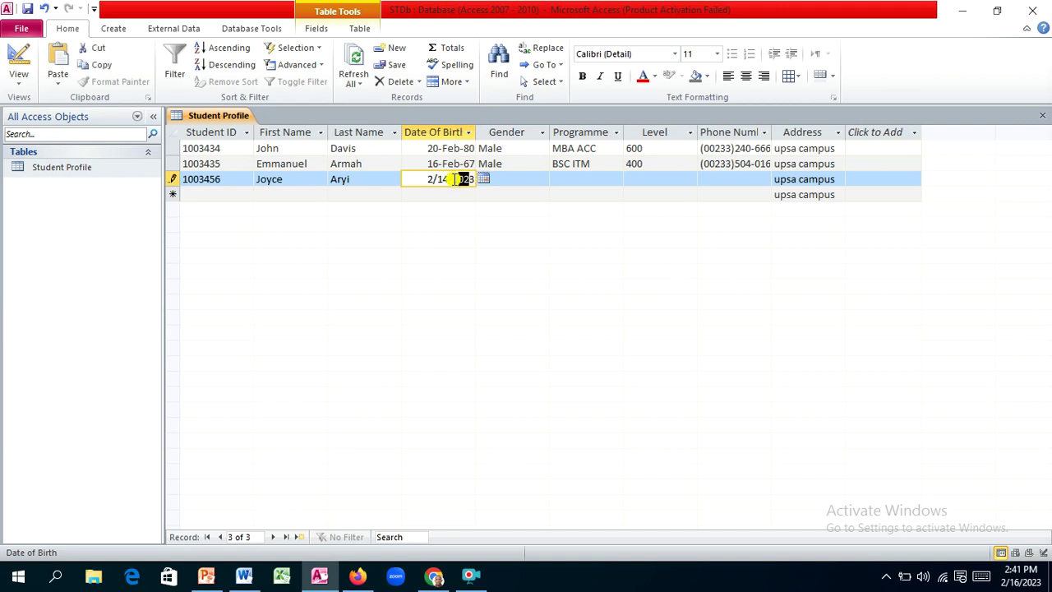
drag(463, 178, 480, 182)
key(BackSpace)
text(1)
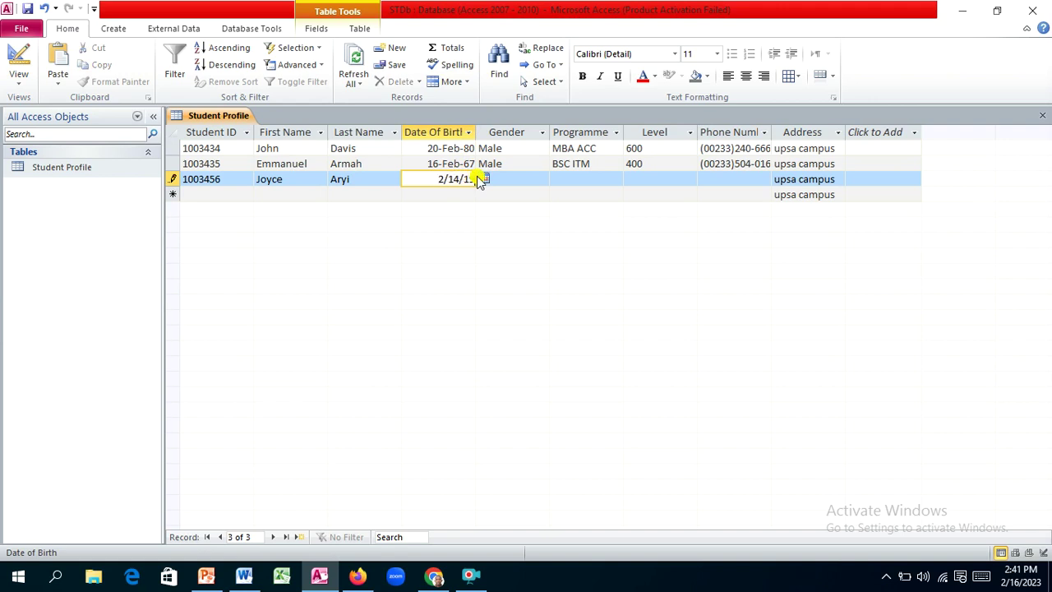
text(989)
key(Tab)
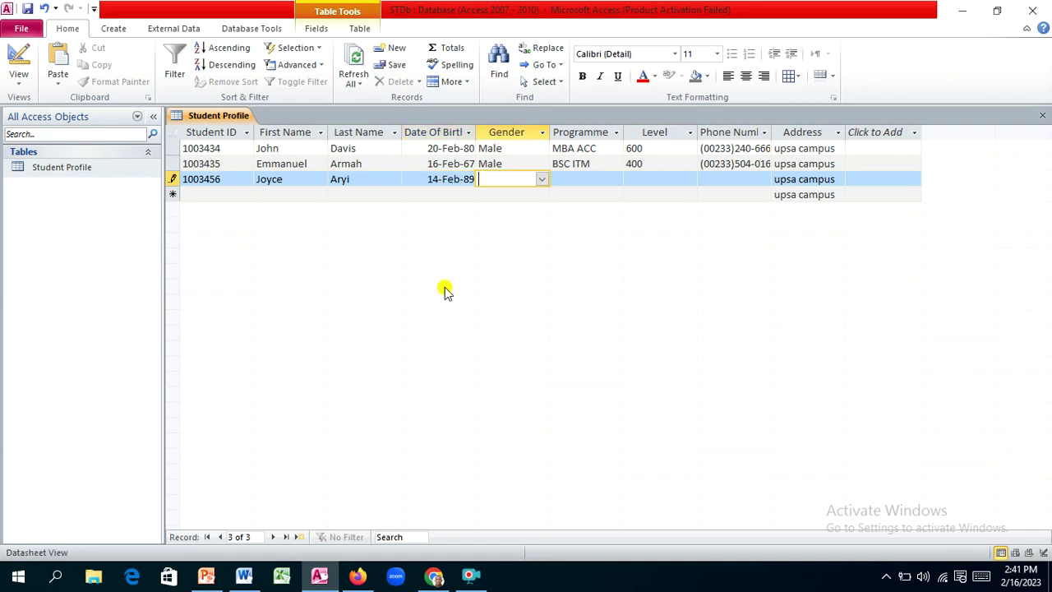
Step: Set the third record's Gender to Female and its Programme to MBA PET ACC
click(542, 180)
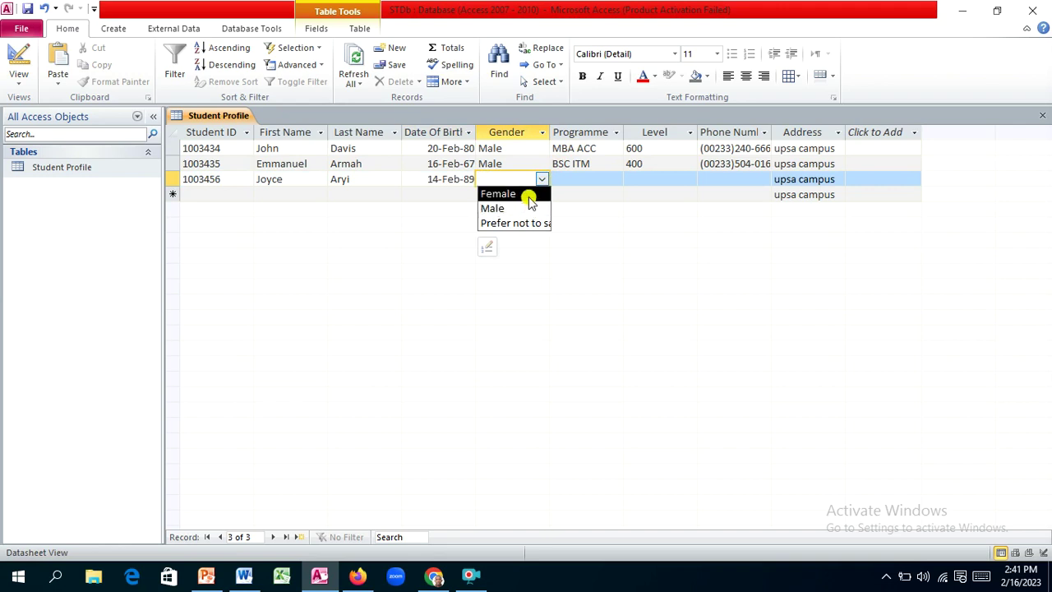
click(531, 195)
key(Tab)
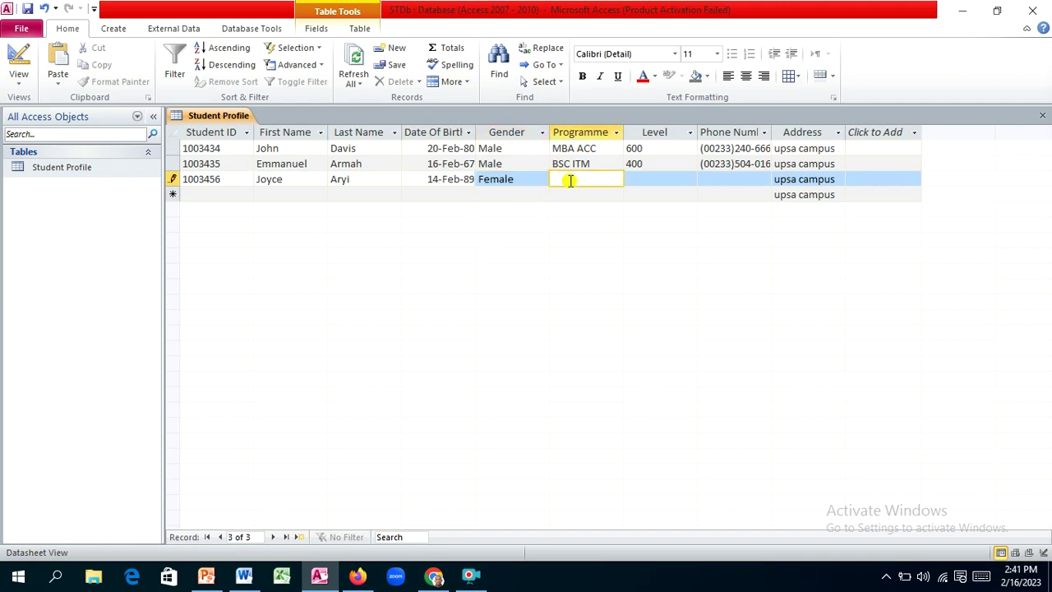
key(Caps_Lock)
text(MB)
text(A P)
key(Caps_Lock)
key(BackSpace)
text(pet)
key(BackSpace)
key(BackSpace)
key(BackSpace)
key(BackSpace)
text(PET ACC)
key(Tab)
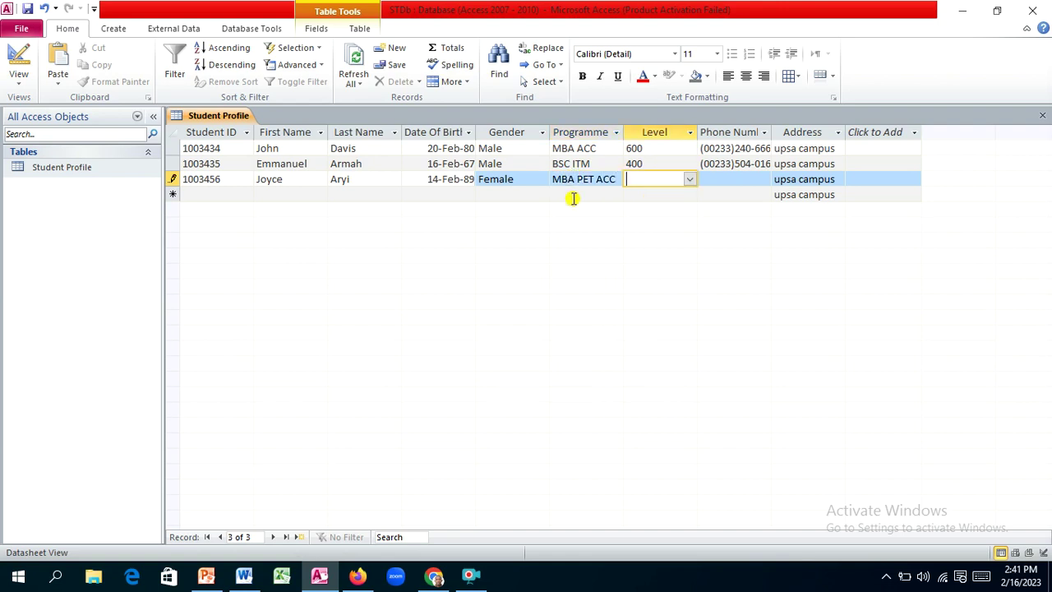
Step: Choose level 600, enter the student's phone number, and move on to leave the default address
click(689, 179)
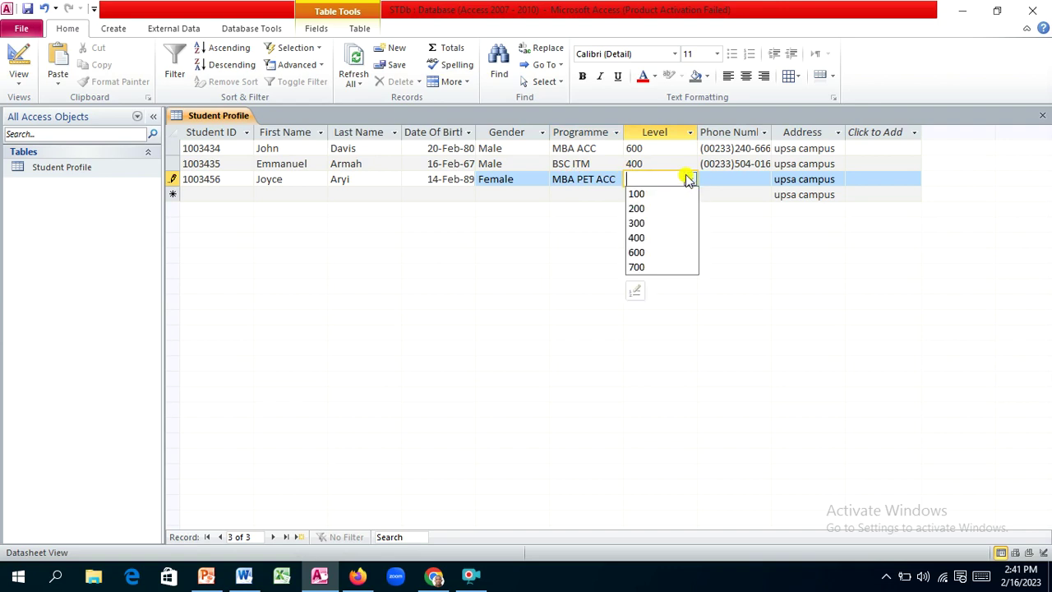
click(645, 252)
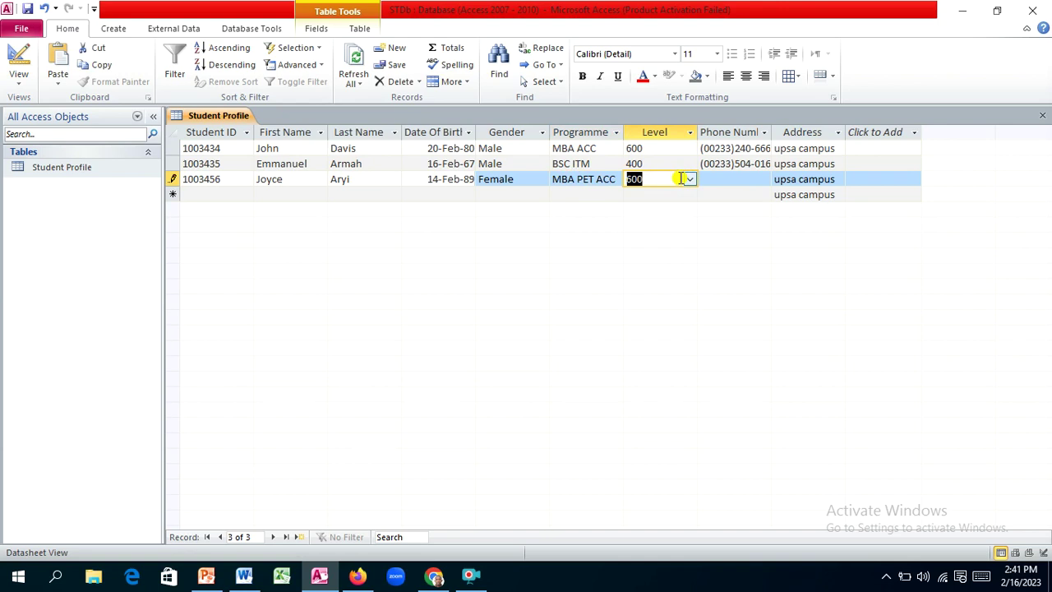
key(Tab)
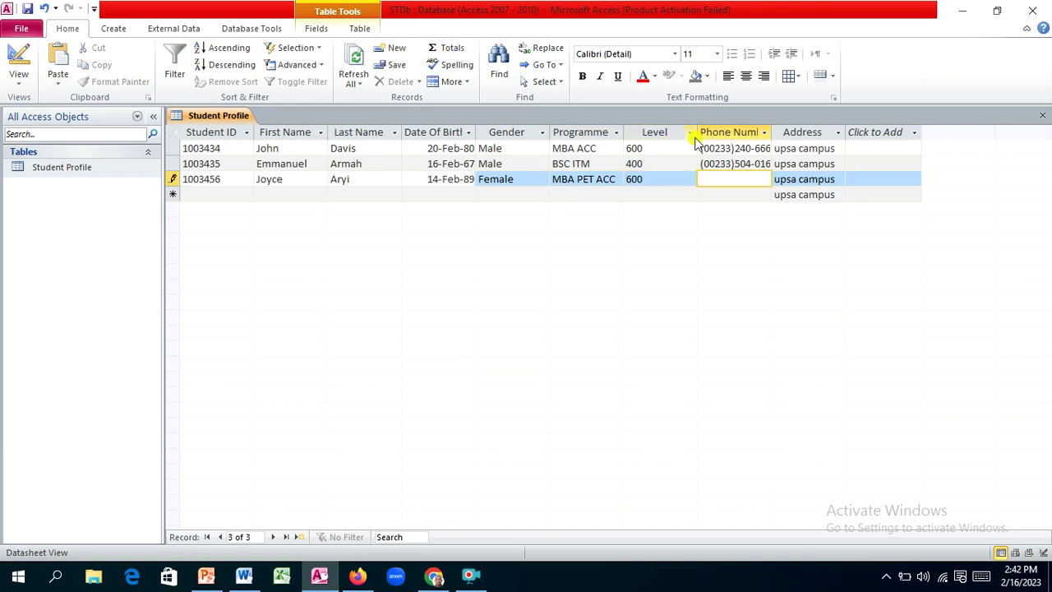
text(0####)###-###)
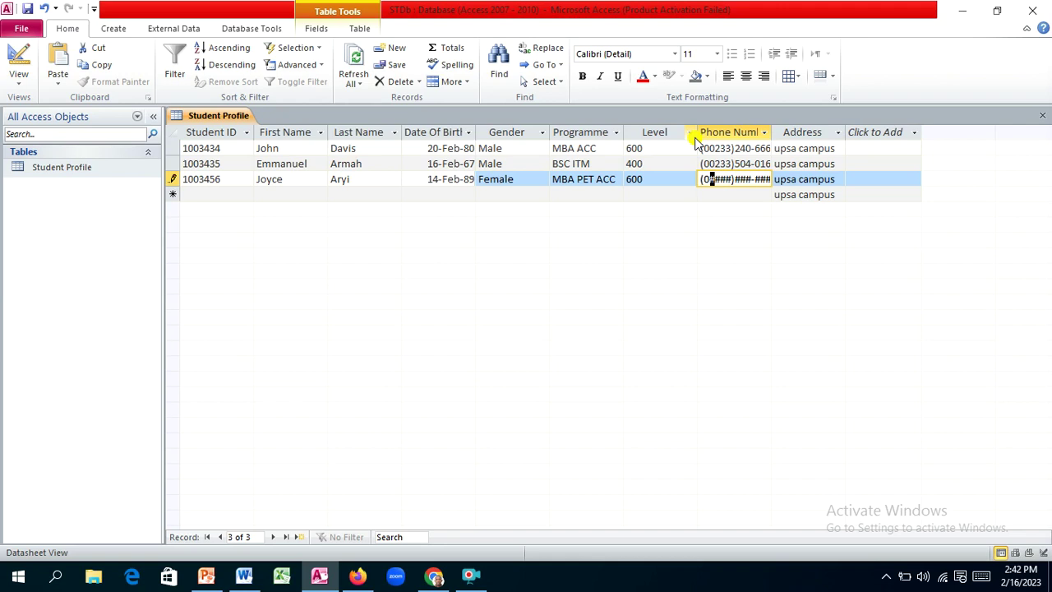
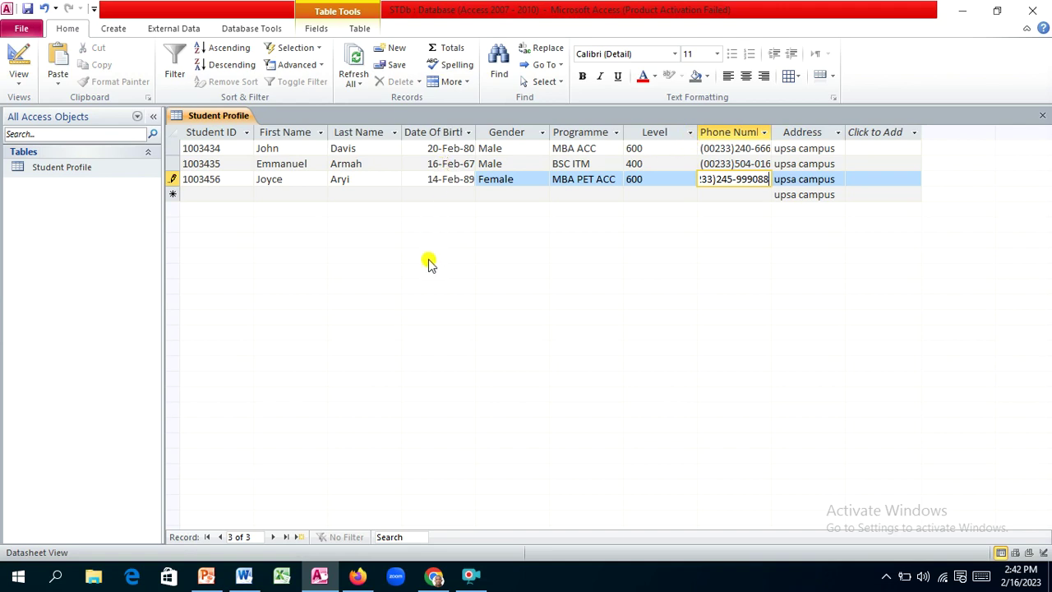
key(Tab)
key(Tab)
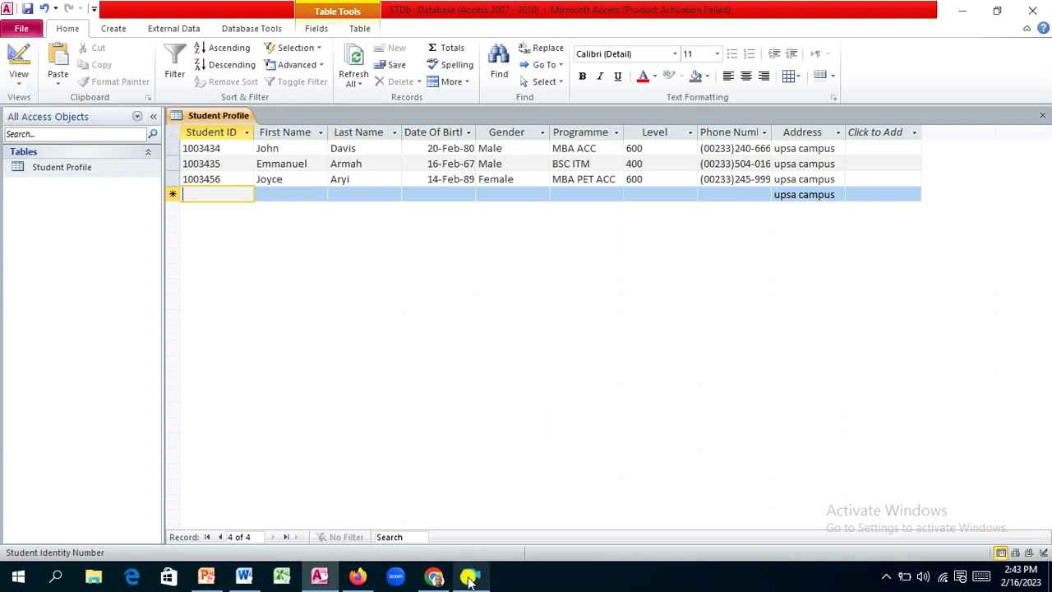
mouse_move(468, 578)
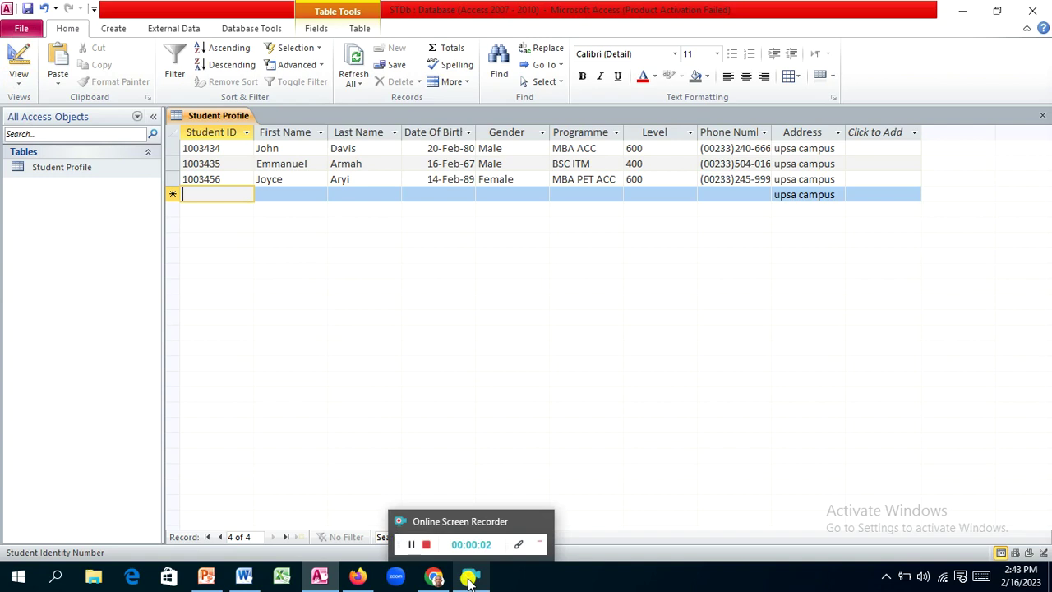
click(468, 578)
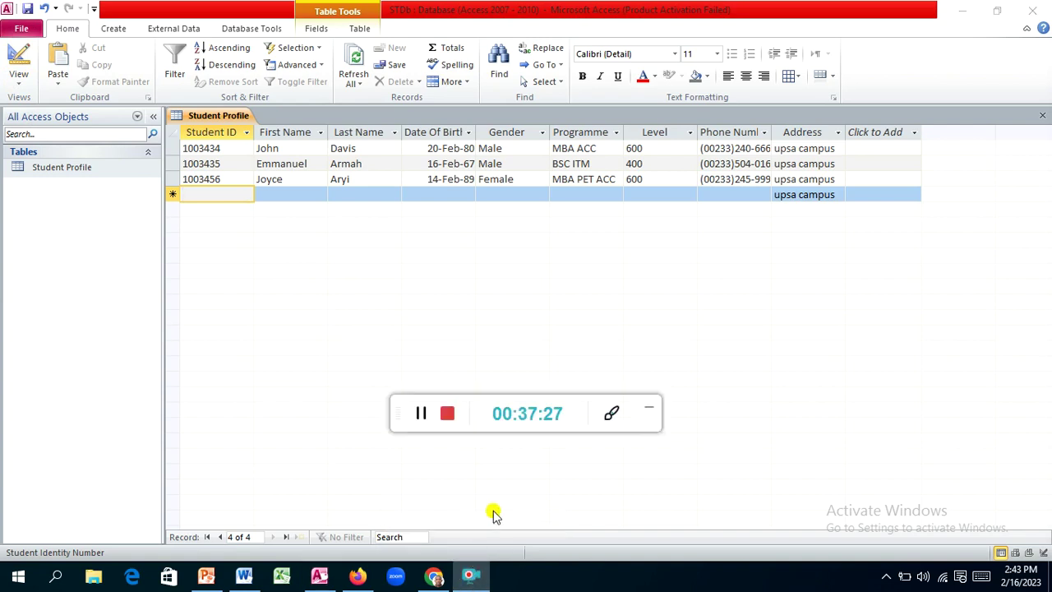